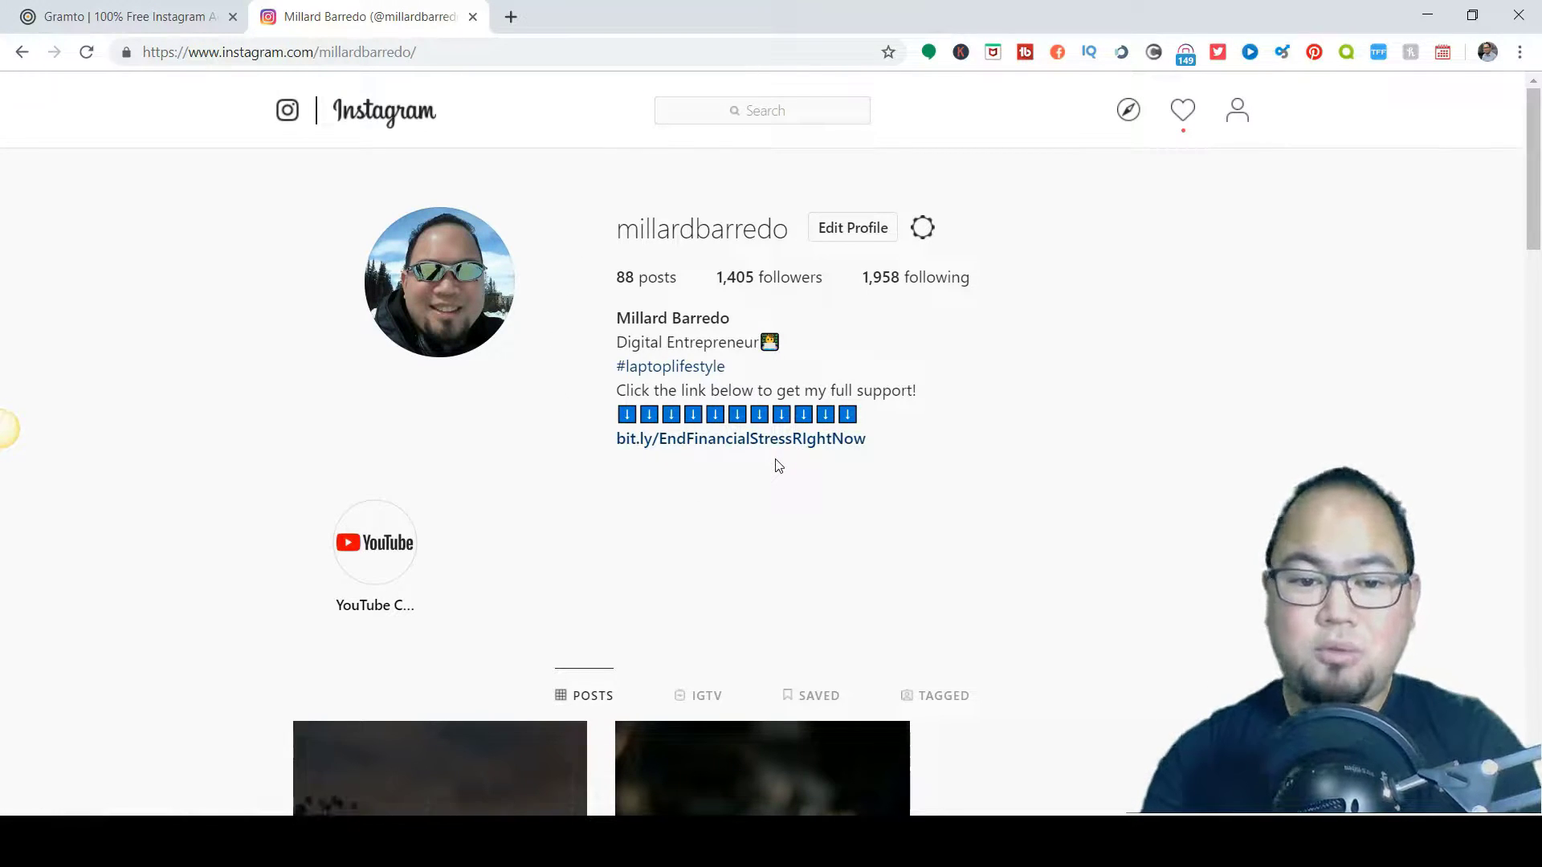
pyautogui.scroll(-2, 776, 466)
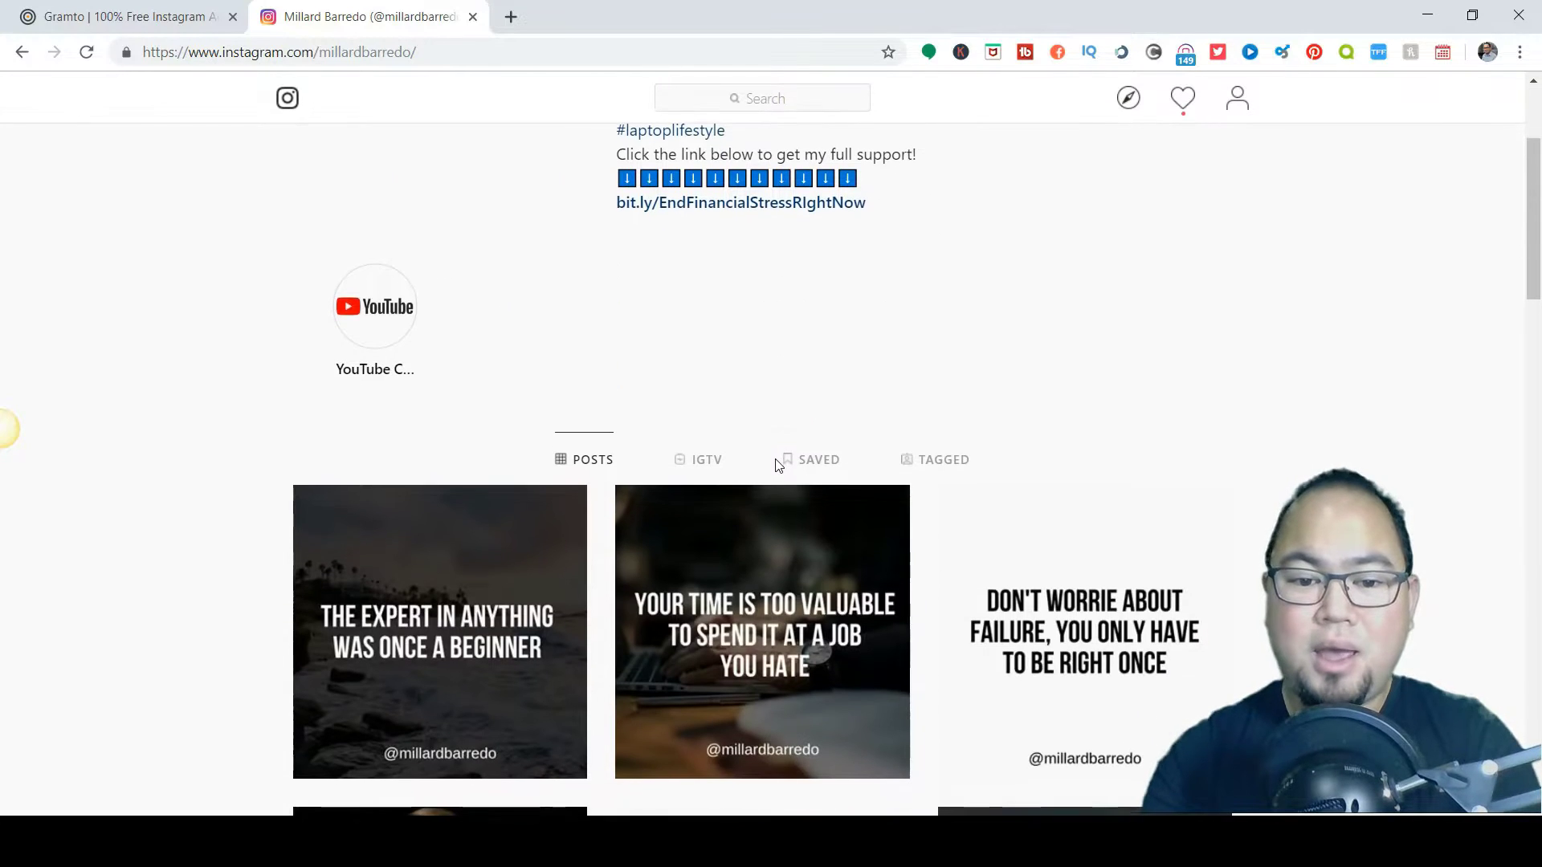
pyautogui.scroll(-2, 775, 458)
pyautogui.scroll(-2, 777, 460)
pyautogui.scroll(-1, 776, 458)
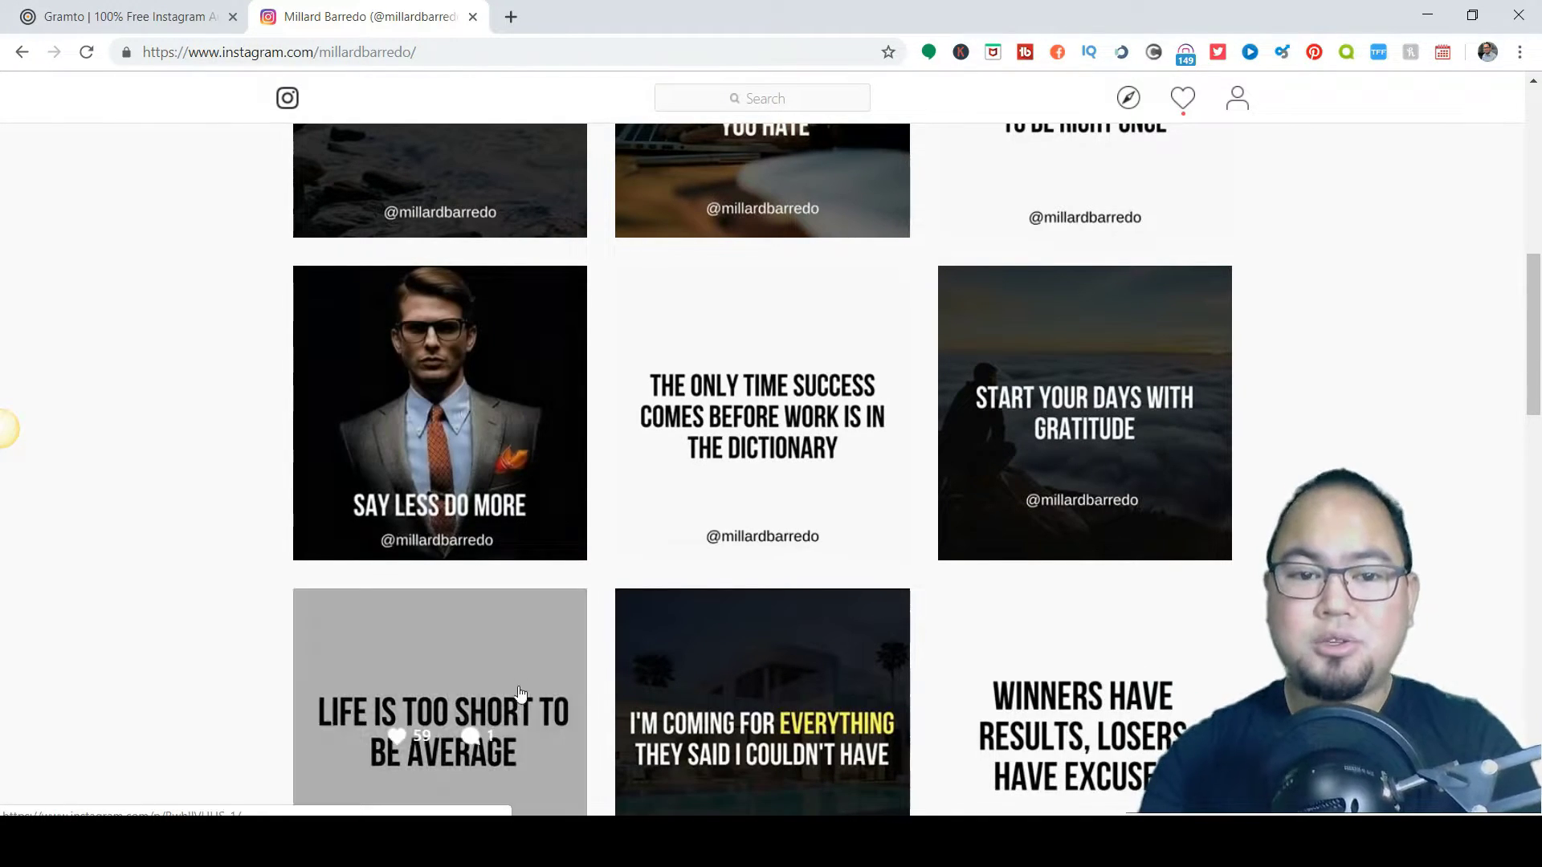
pyautogui.scroll(3, 942, 418)
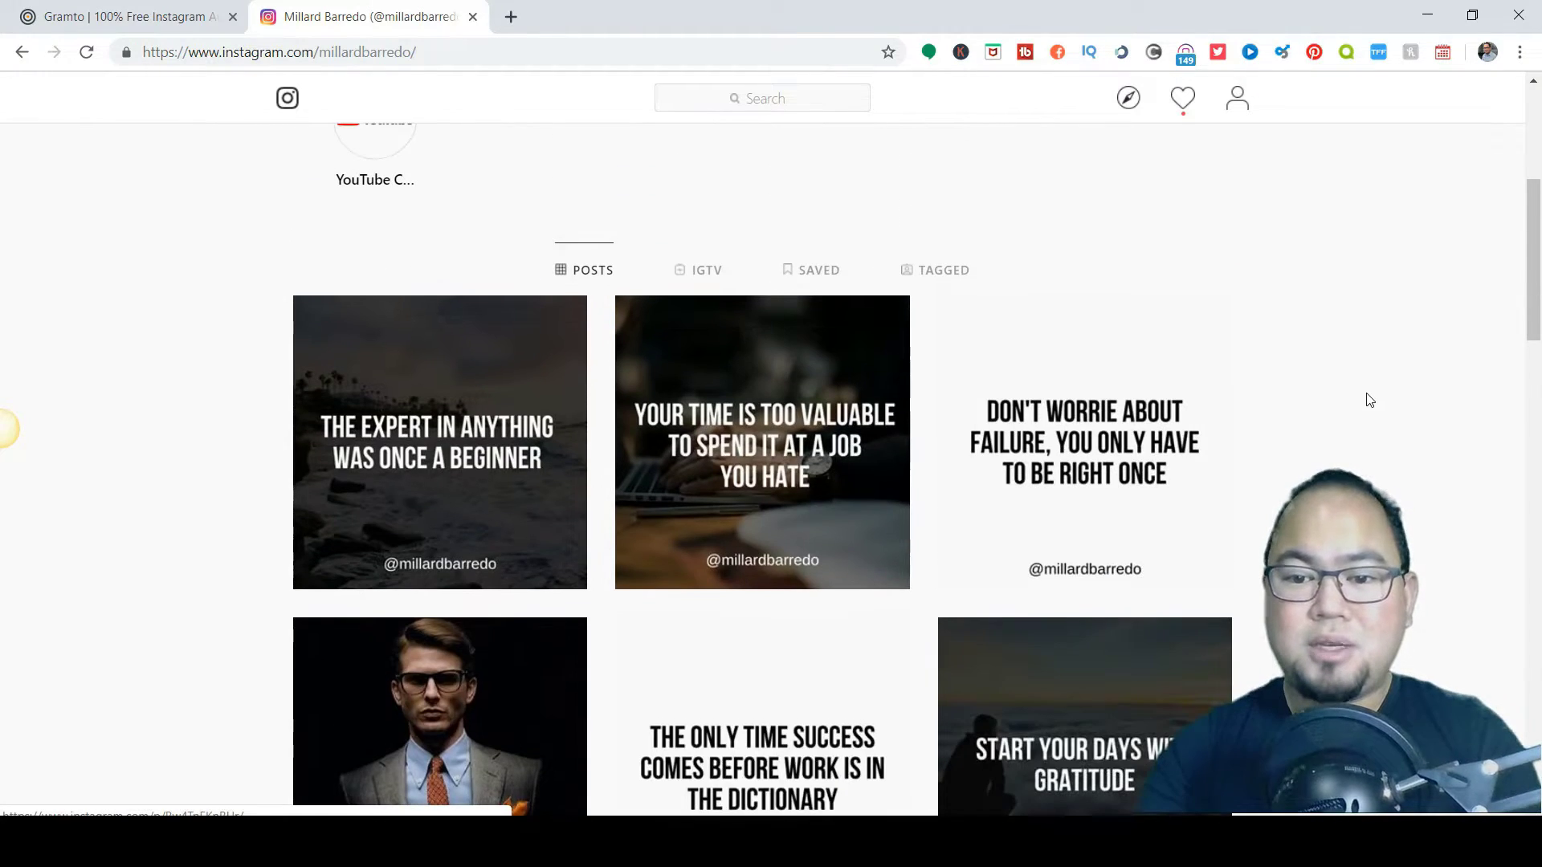
pyautogui.scroll(3, 1367, 399)
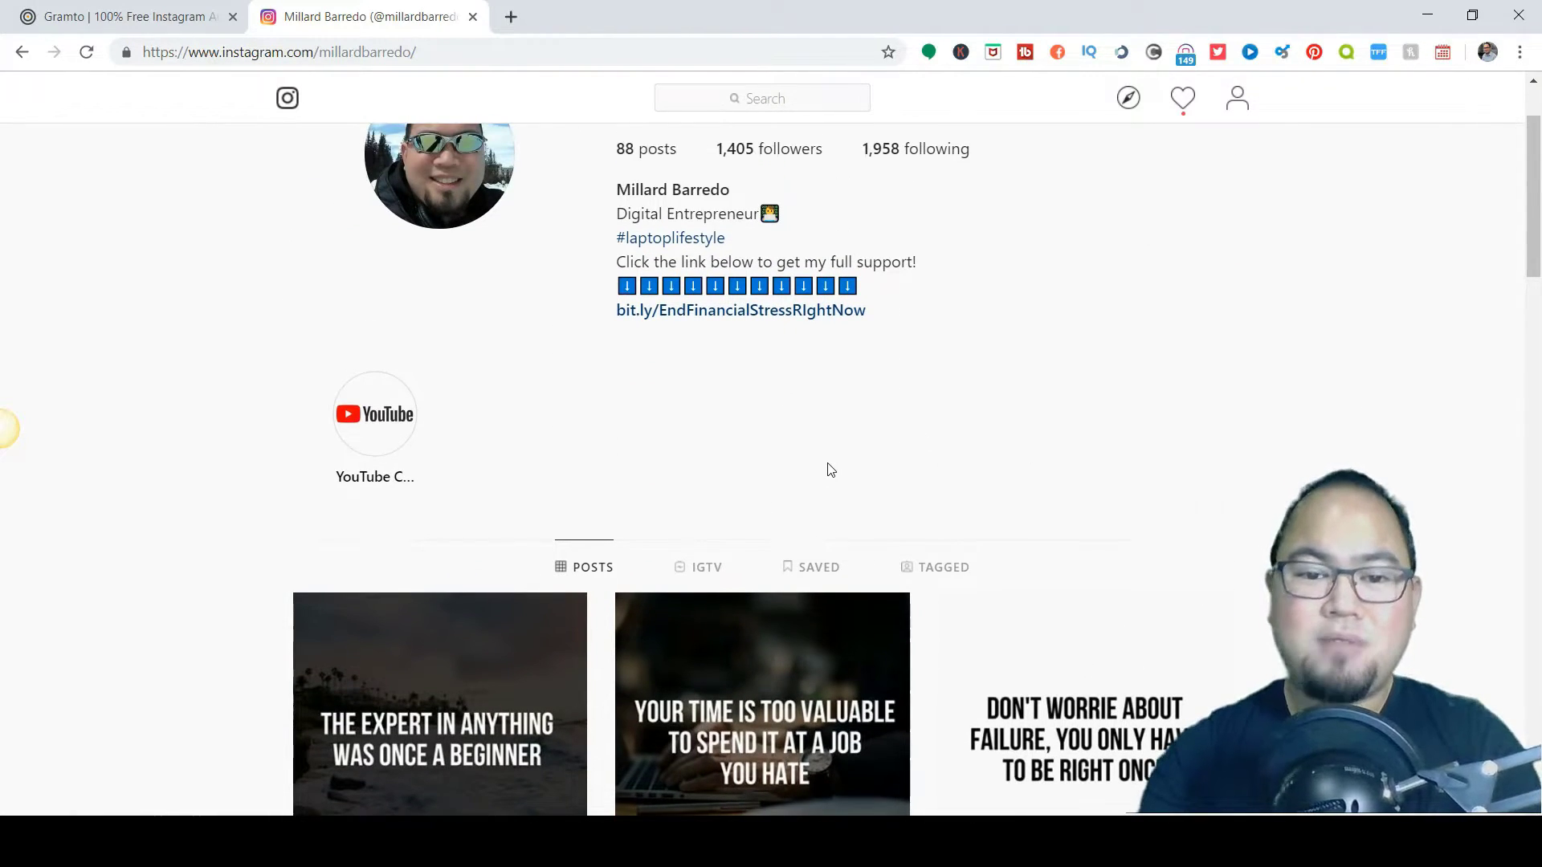
pyautogui.scroll(-1, 828, 470)
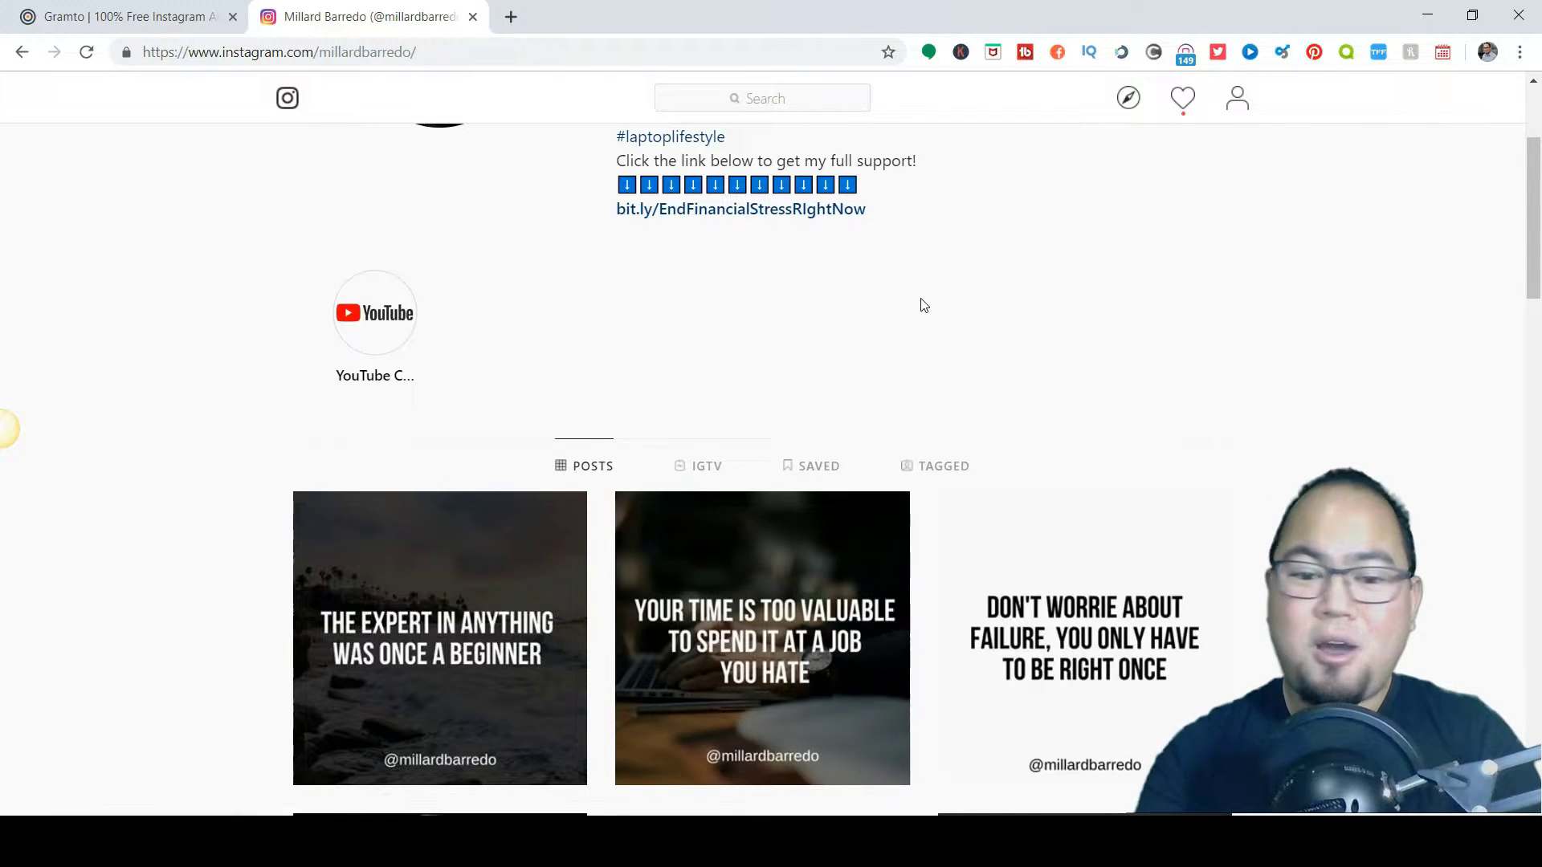
pyautogui.scroll(2, 919, 302)
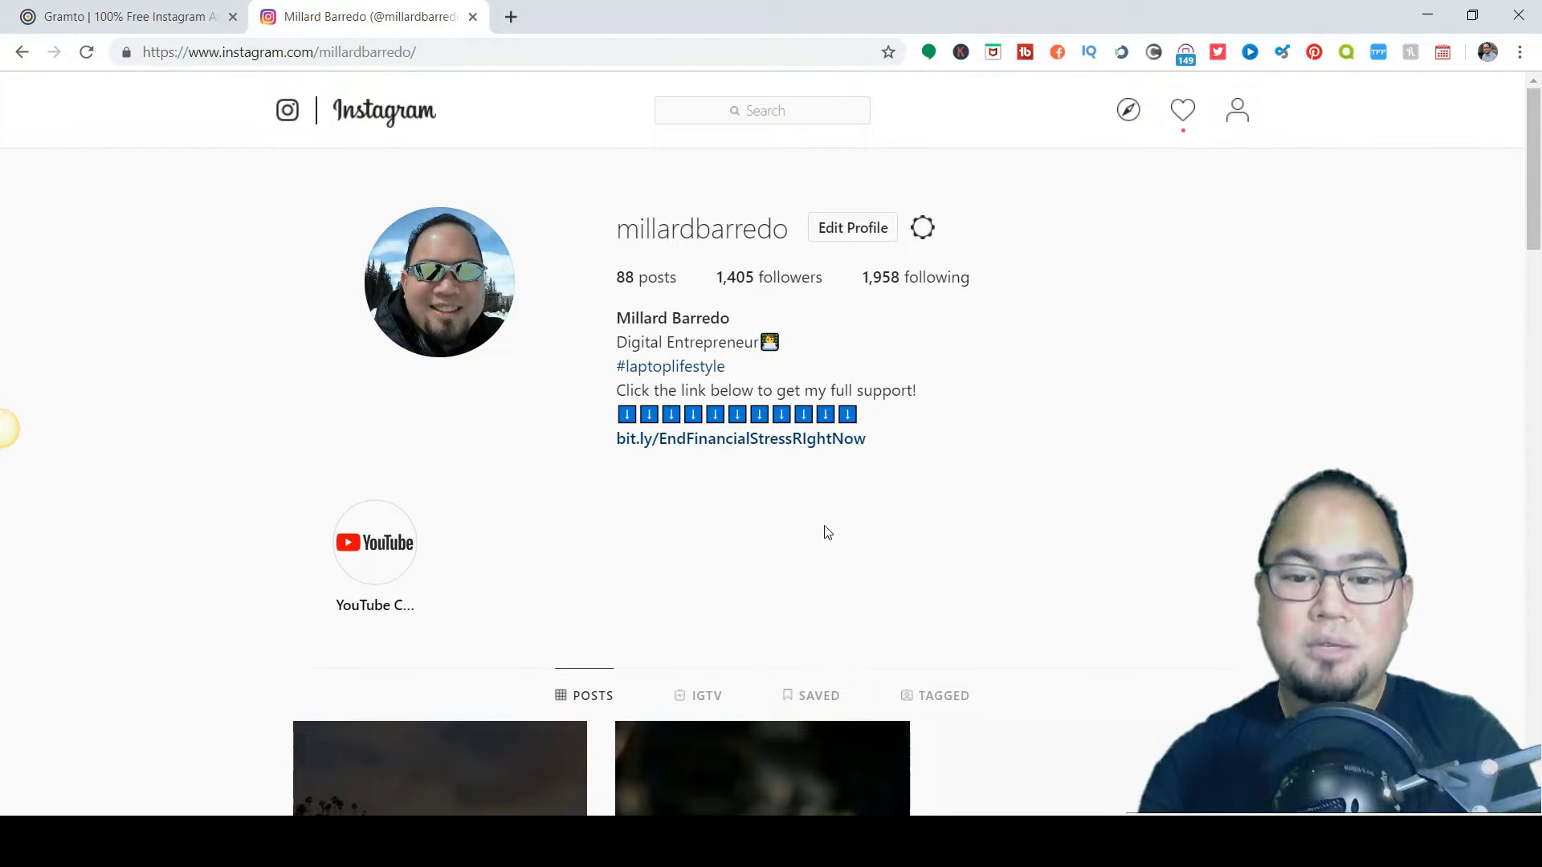
# Preview the free-video landing page from the Instagram bio link, close it, and return to the Gramto homepage.
pyautogui.click(823, 442)
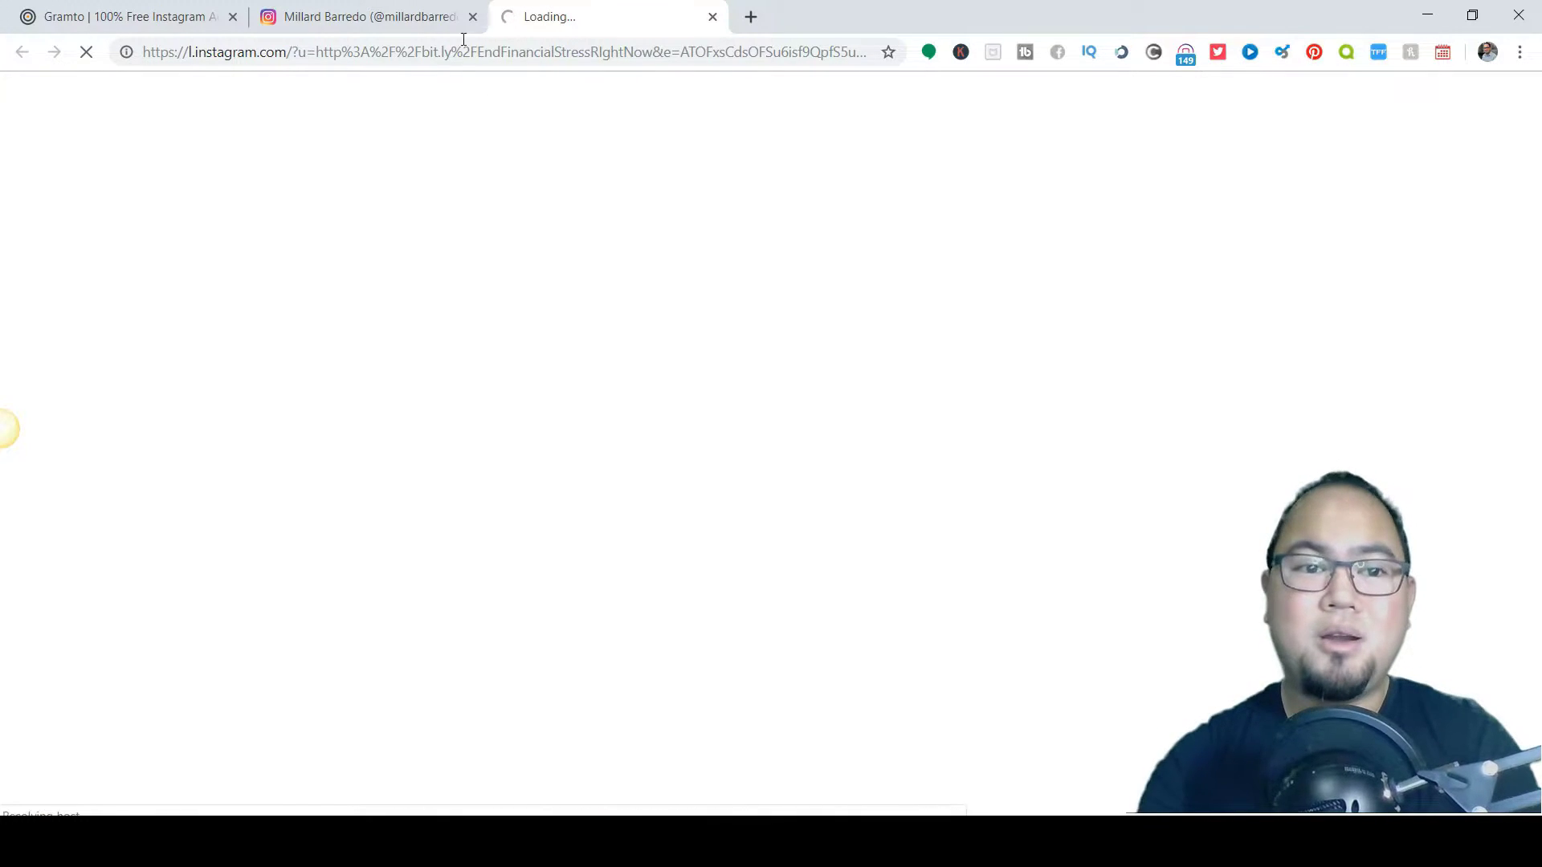
pyautogui.click(414, 11)
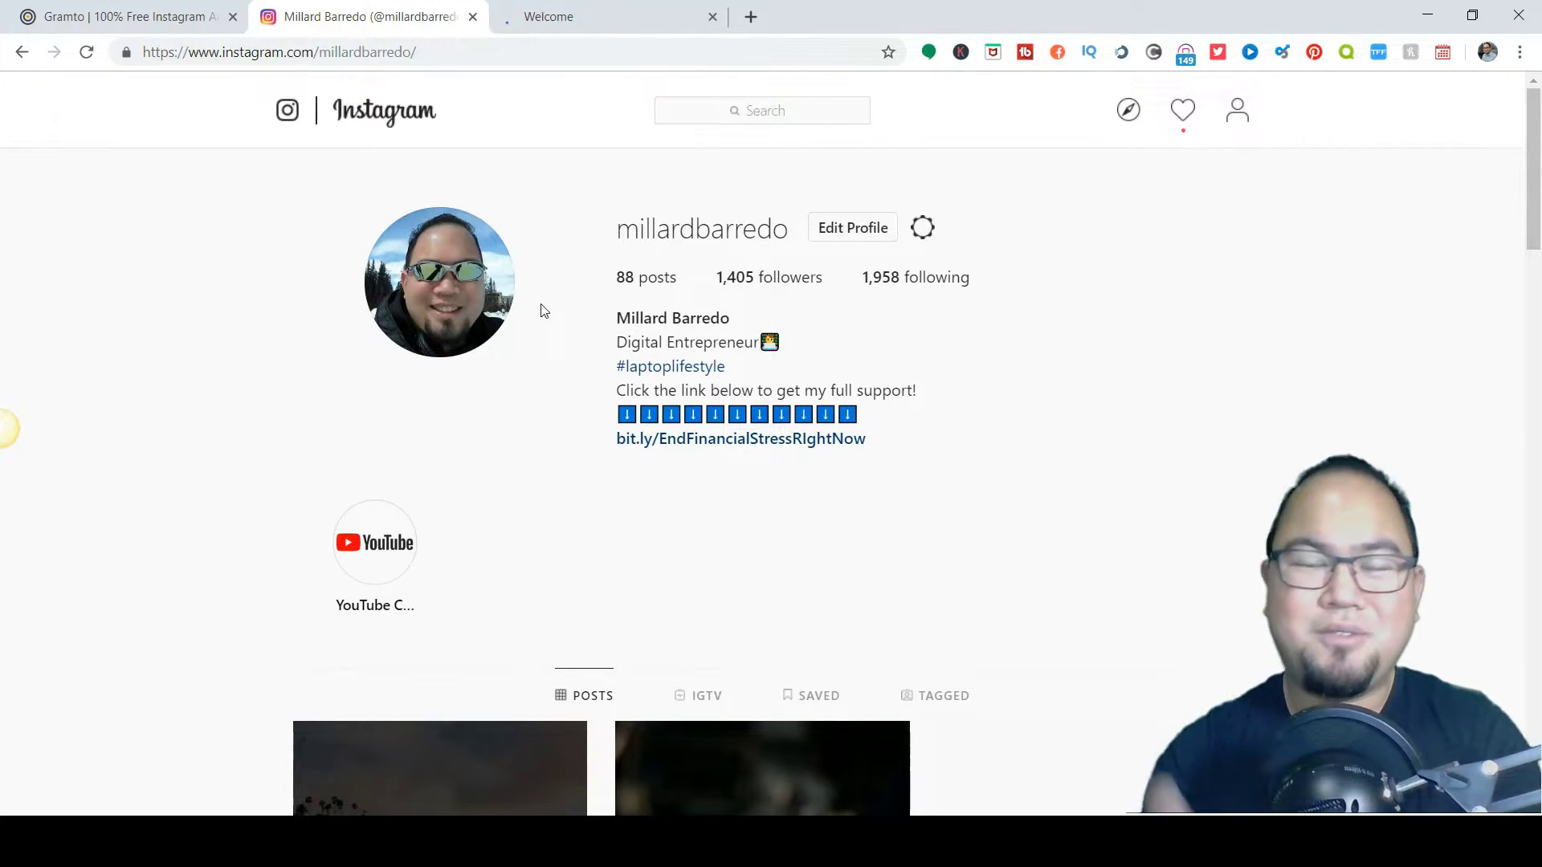
pyautogui.click(587, 14)
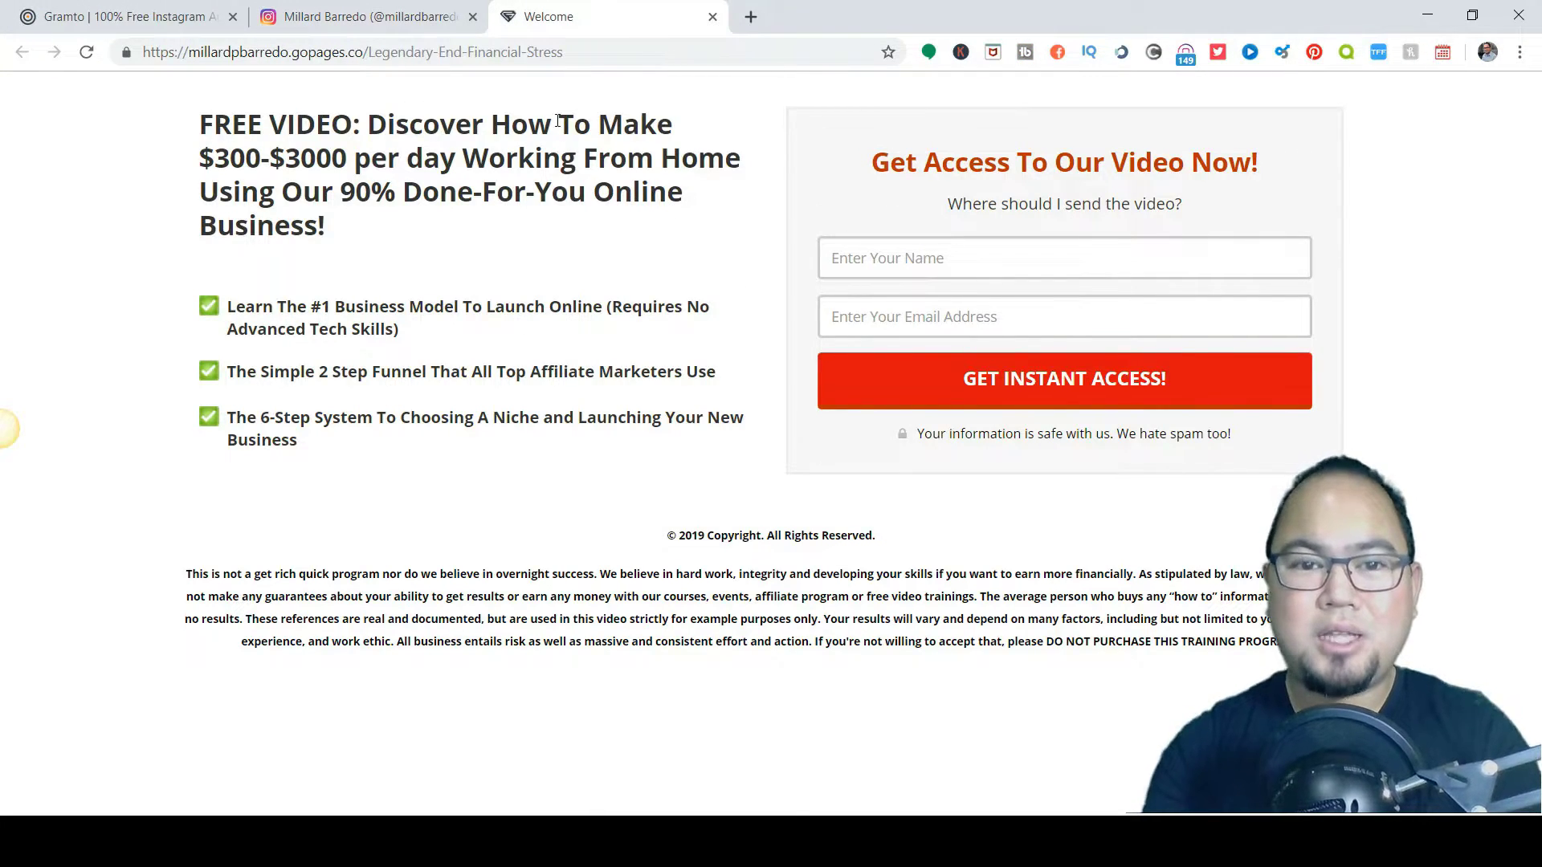
pyautogui.click(714, 18)
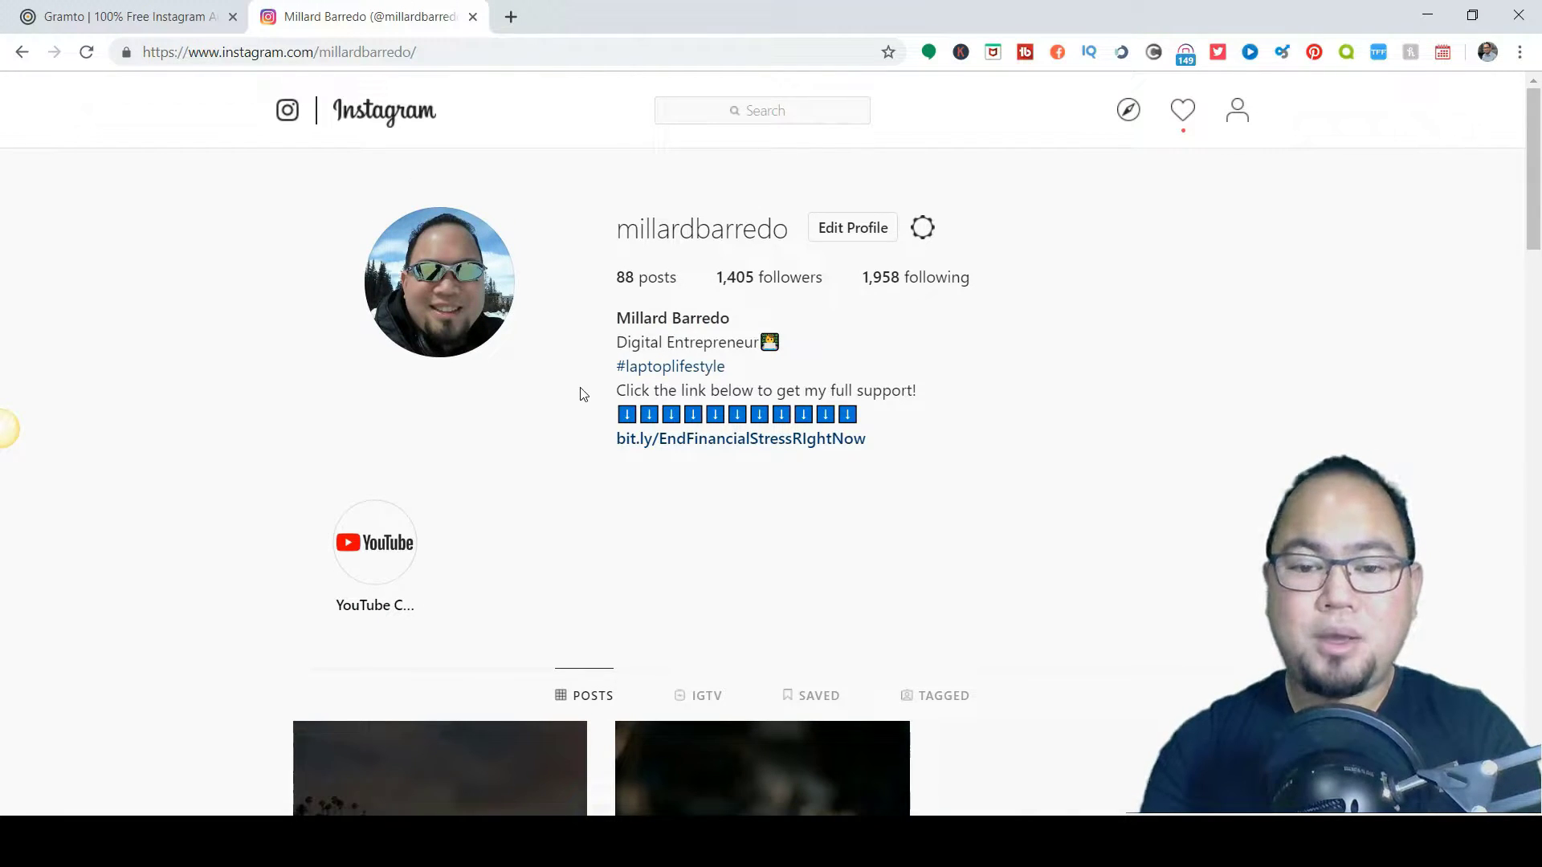
pyautogui.scroll(-1, 579, 390)
pyautogui.scroll(1, 578, 389)
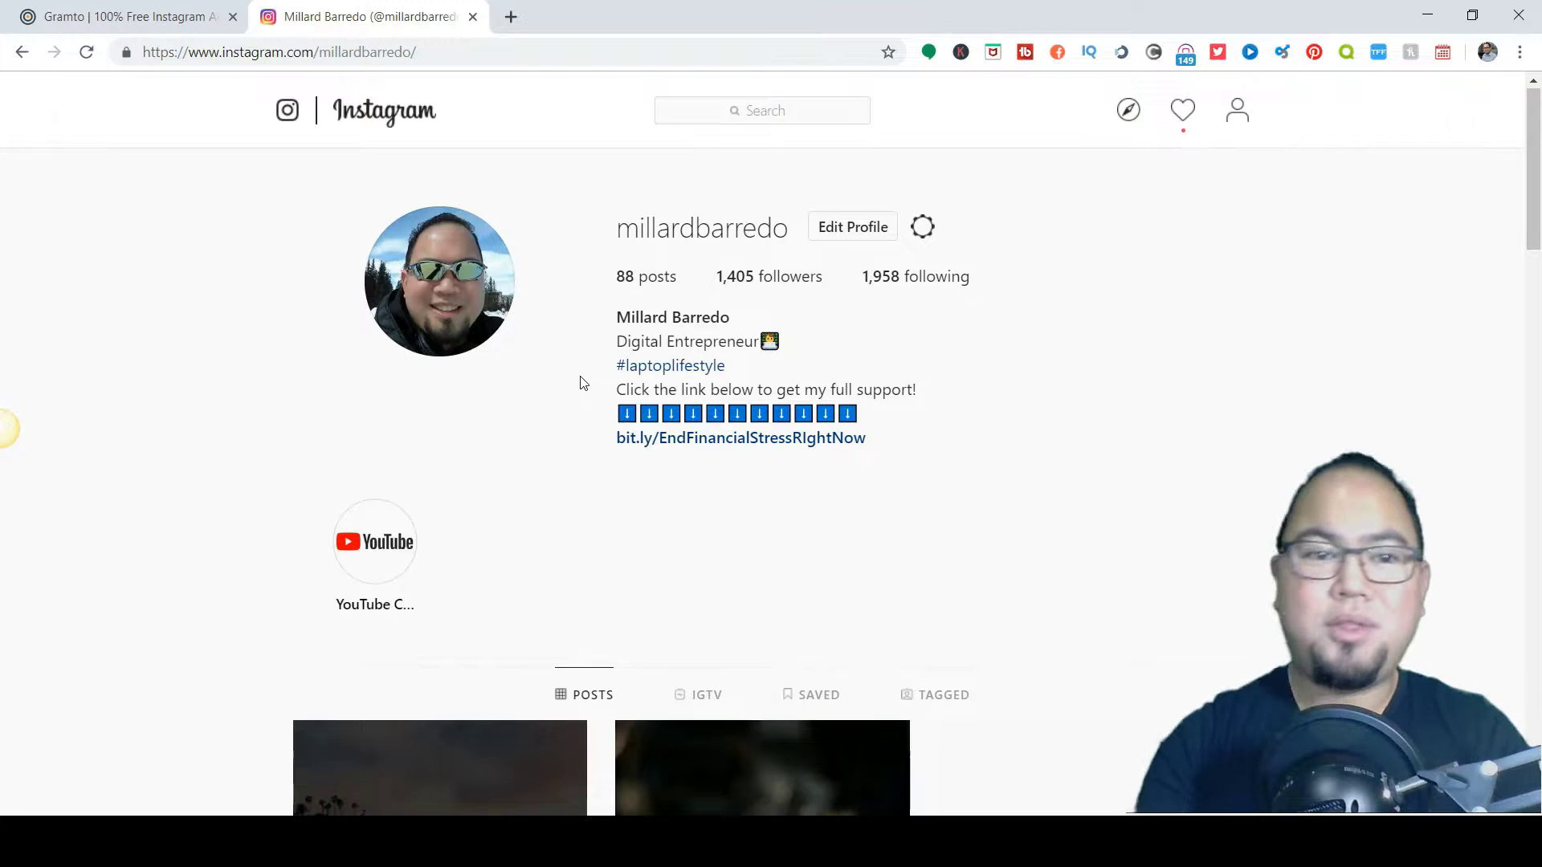
pyautogui.click(134, 10)
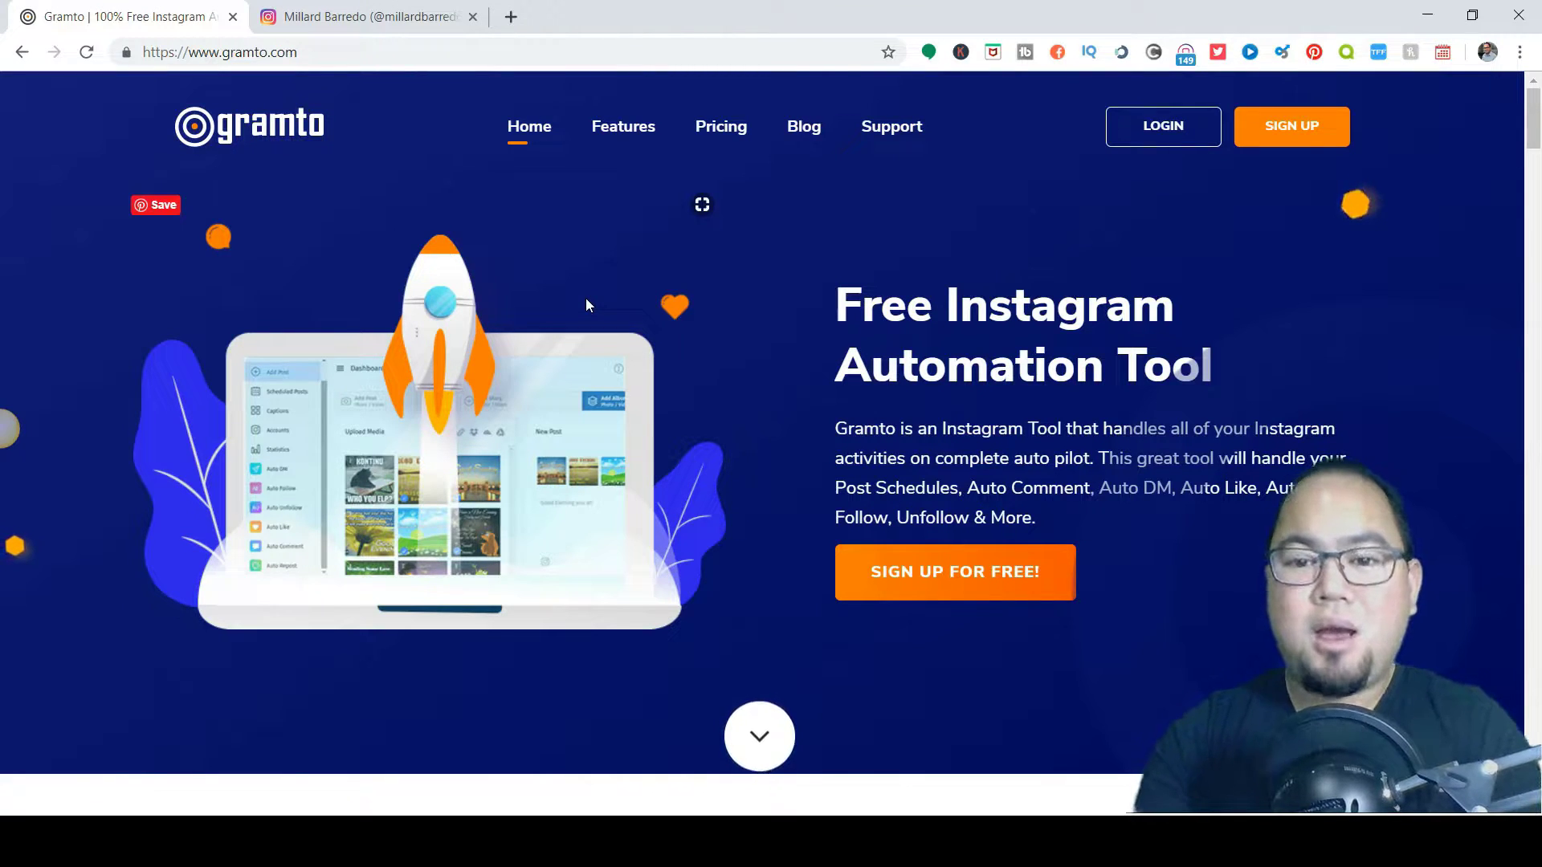
pyautogui.scroll(-5, 585, 301)
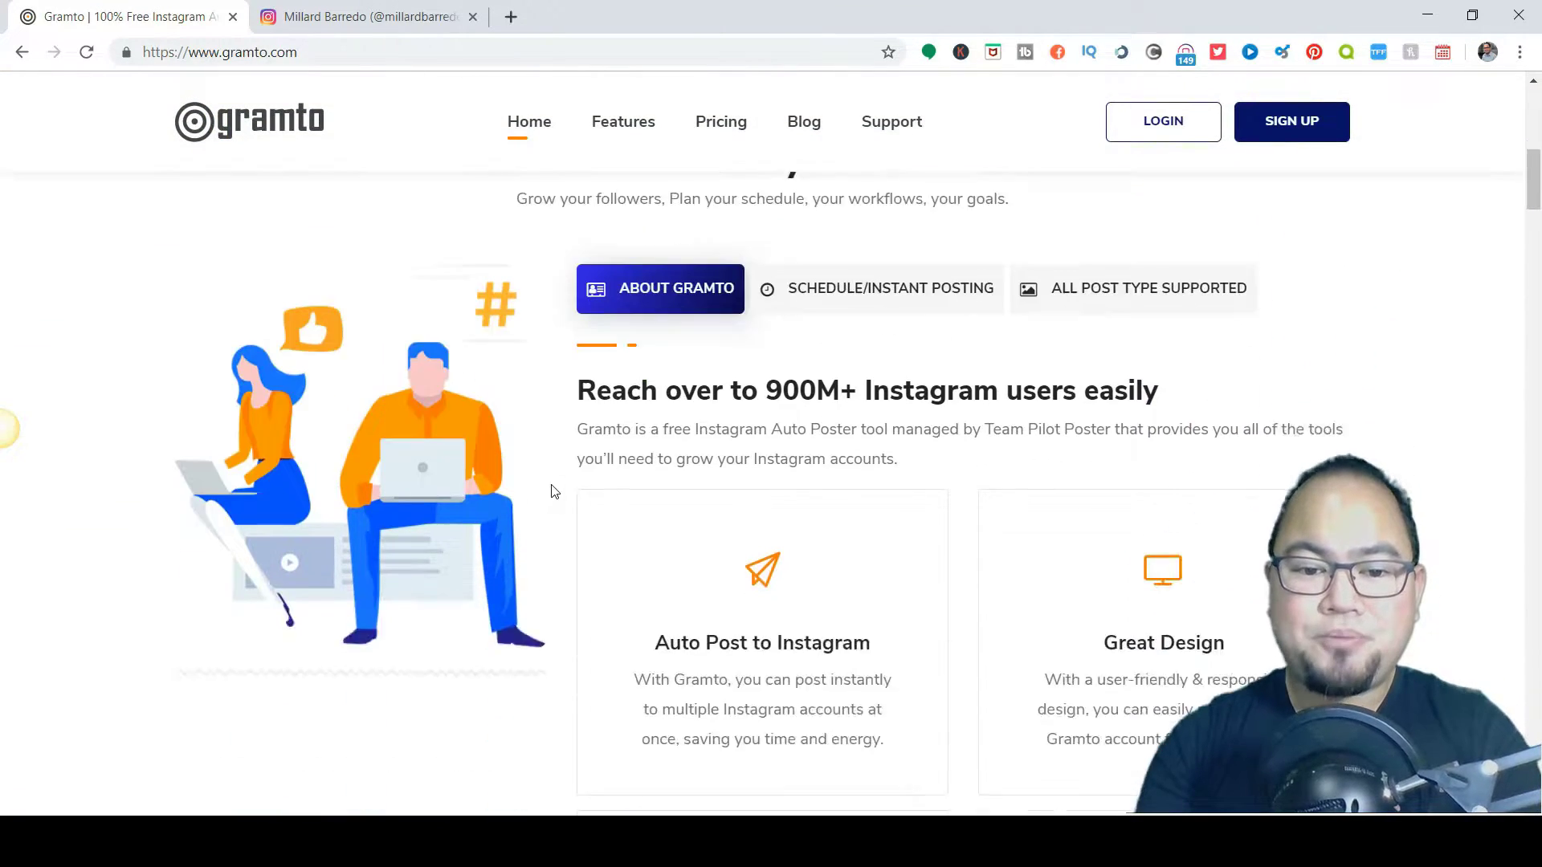
pyautogui.scroll(-3, 552, 490)
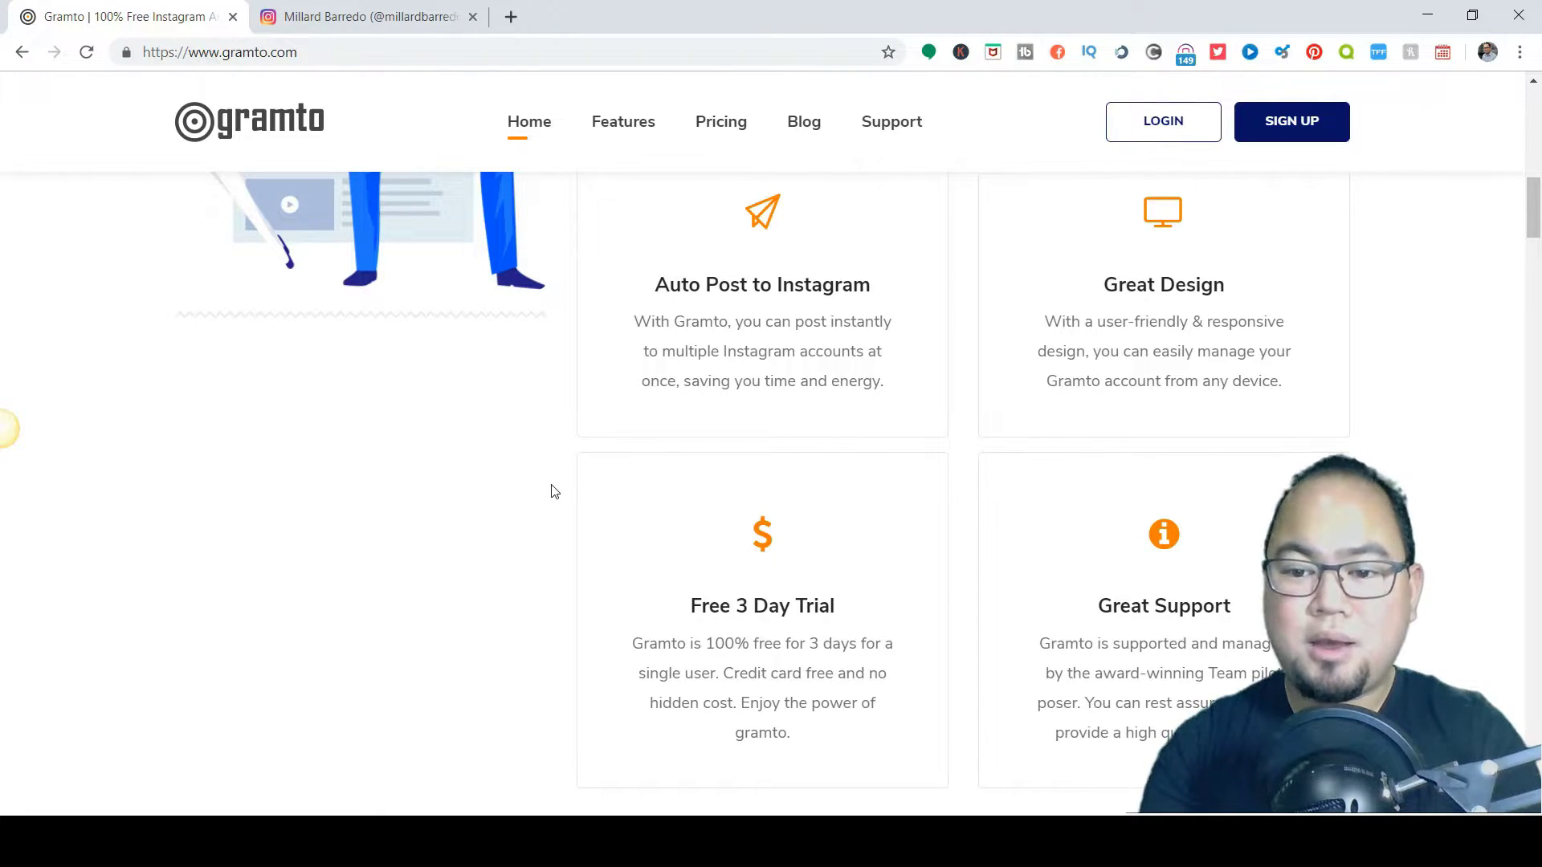
pyautogui.scroll(-1, 551, 490)
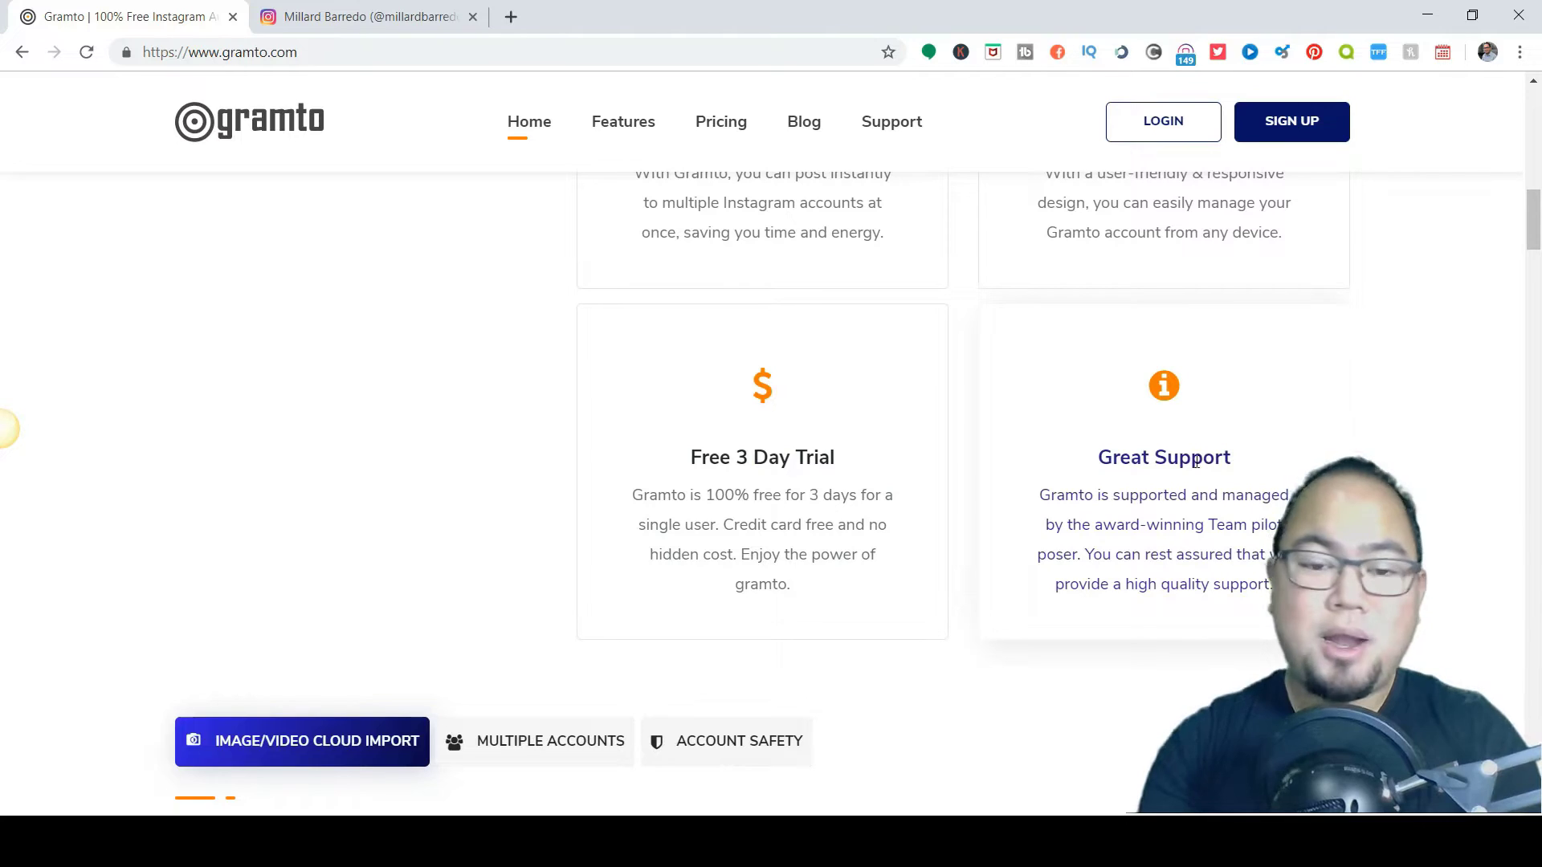
pyautogui.scroll(-1, 507, 419)
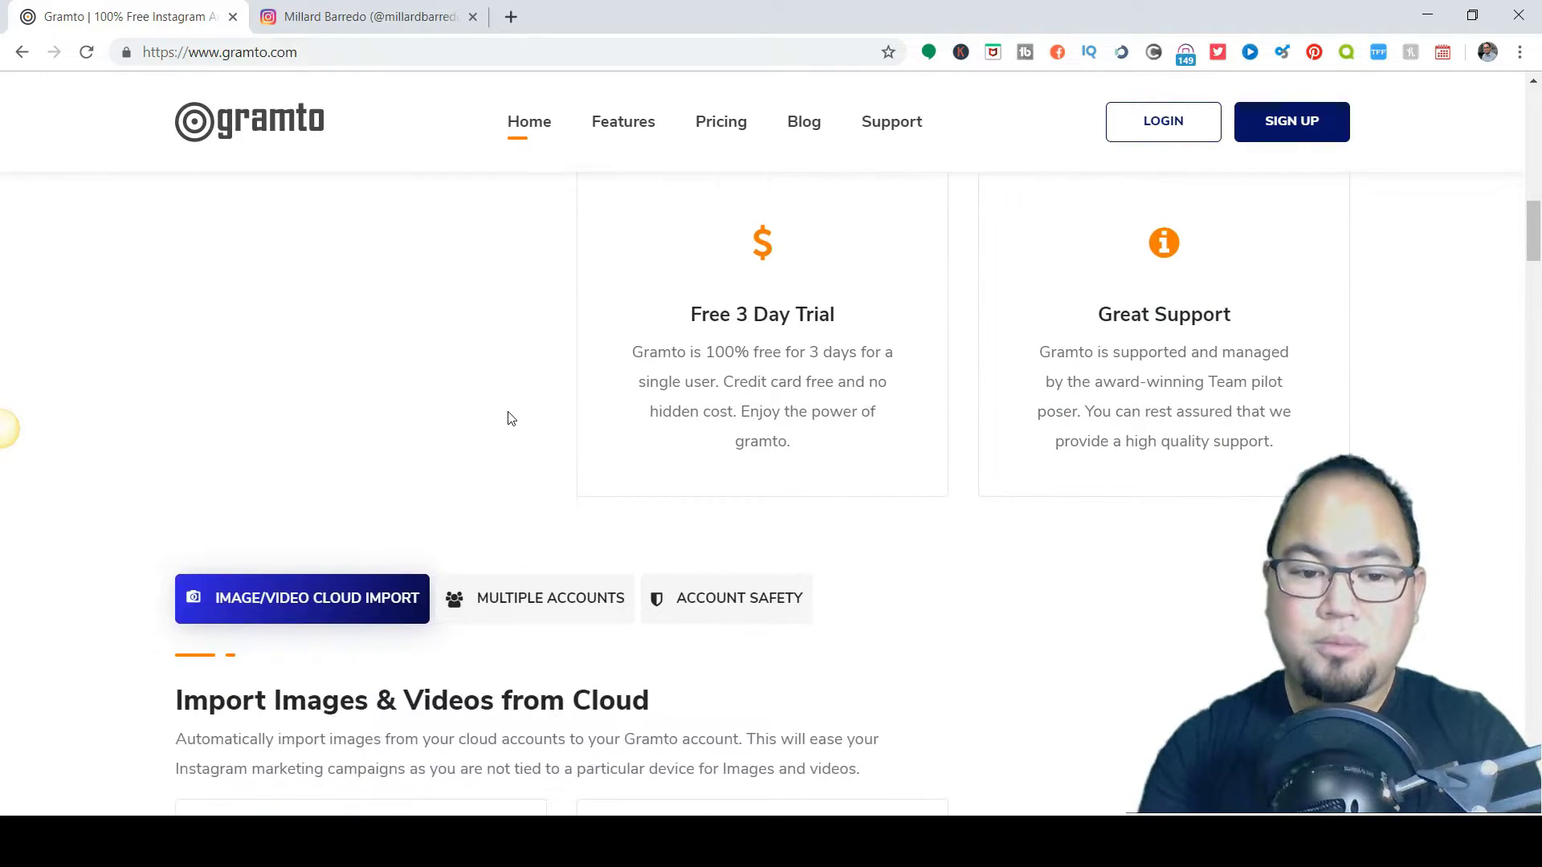
pyautogui.scroll(-1, 506, 419)
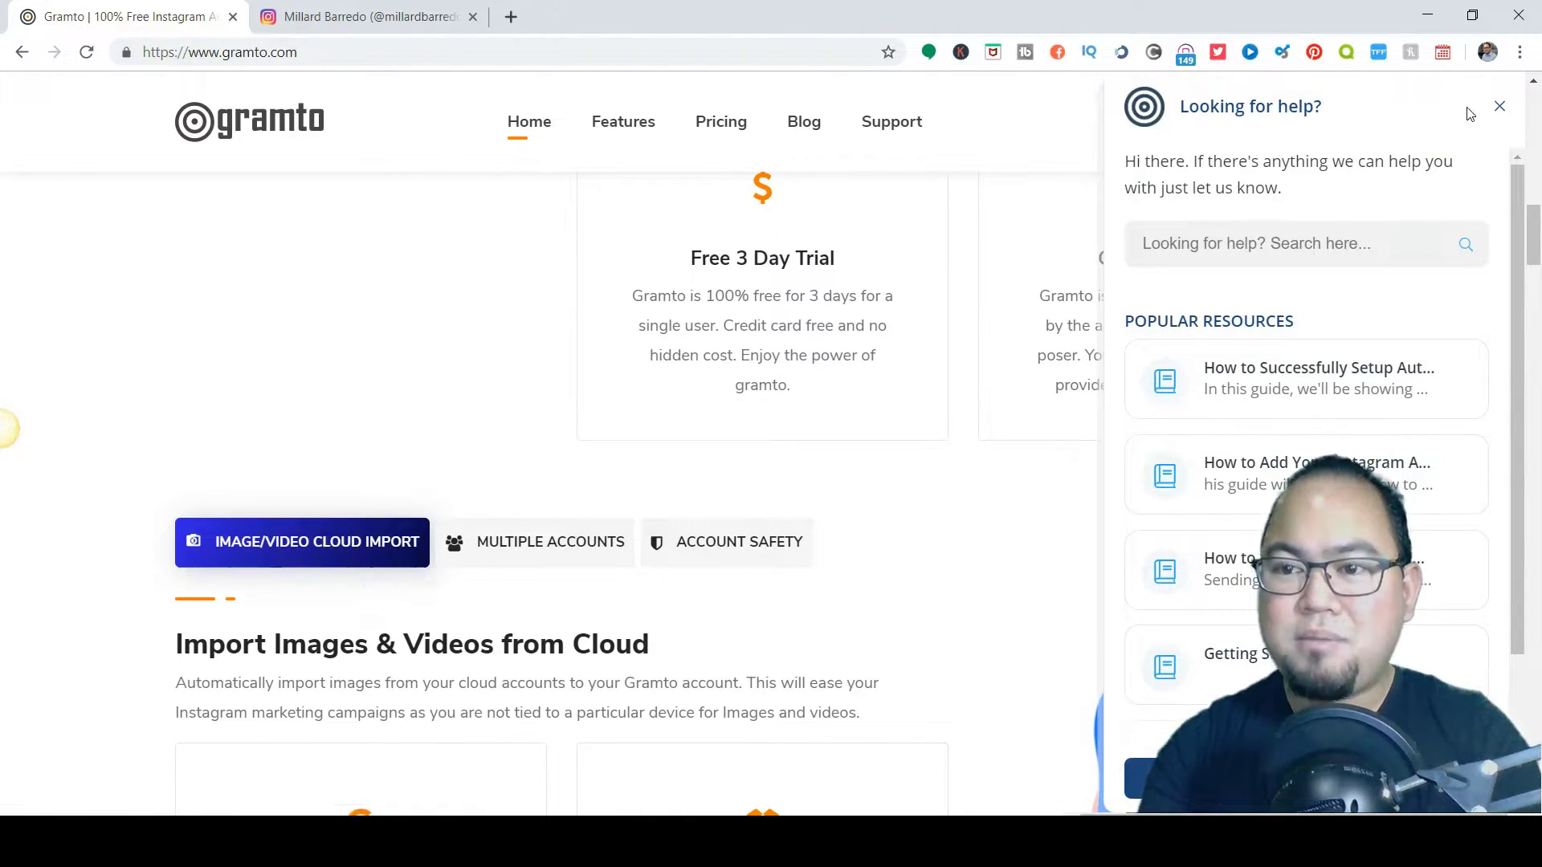
# Dismiss the 'Looking for help?' pop-up while scrolling through the homepage features.
pyautogui.click(1500, 110)
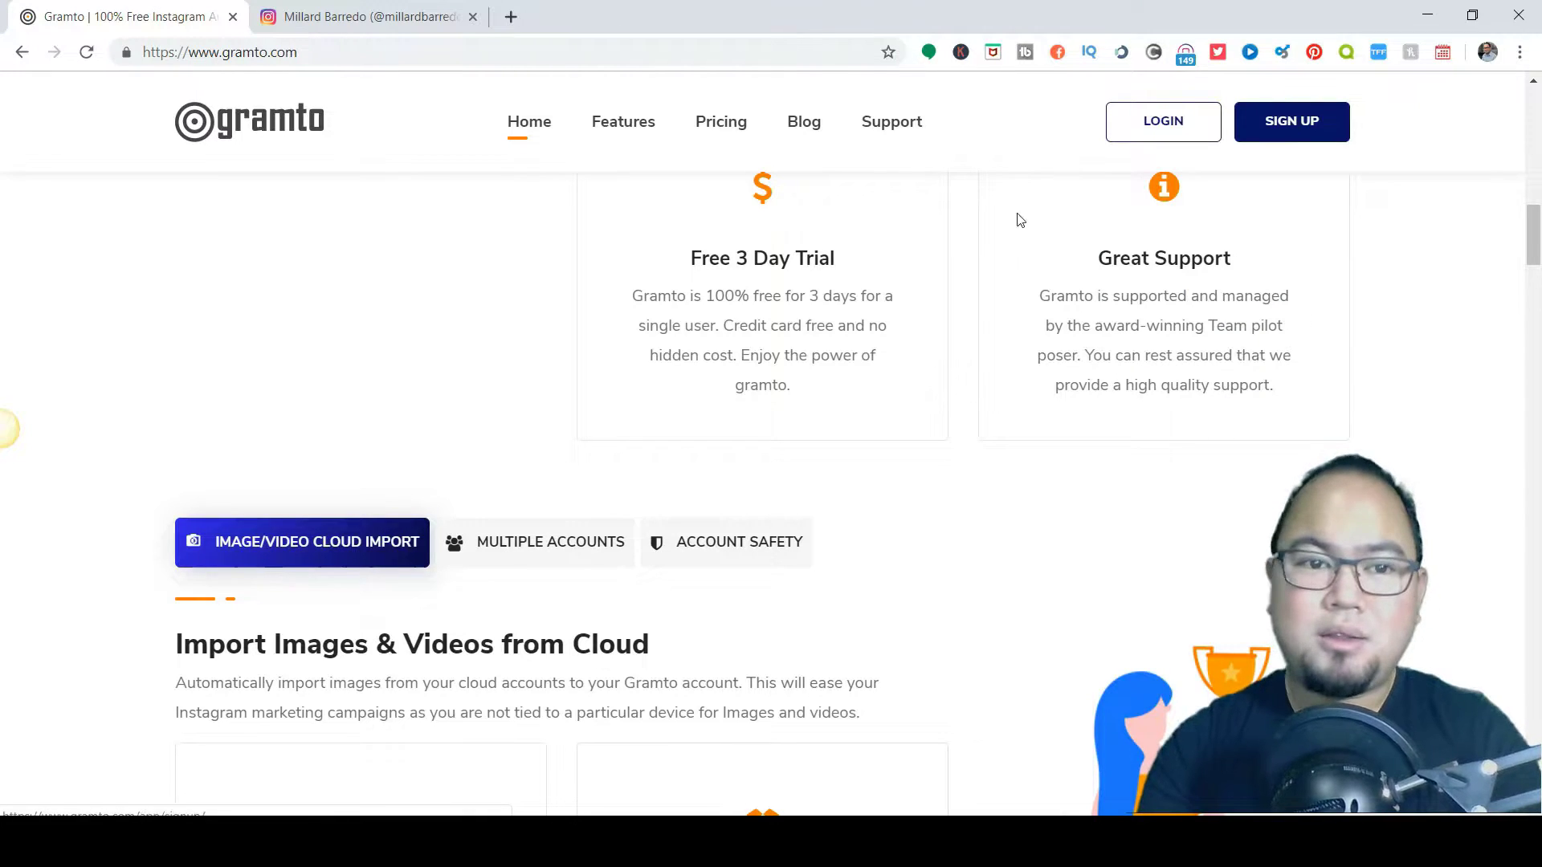
pyautogui.scroll(-1, 487, 321)
pyautogui.scroll(-1, 486, 320)
pyautogui.scroll(-2, 487, 318)
pyautogui.scroll(-1, 486, 317)
pyautogui.scroll(-2, 487, 313)
pyautogui.scroll(-2, 487, 313)
pyautogui.scroll(-3, 488, 316)
pyautogui.scroll(-1, 487, 321)
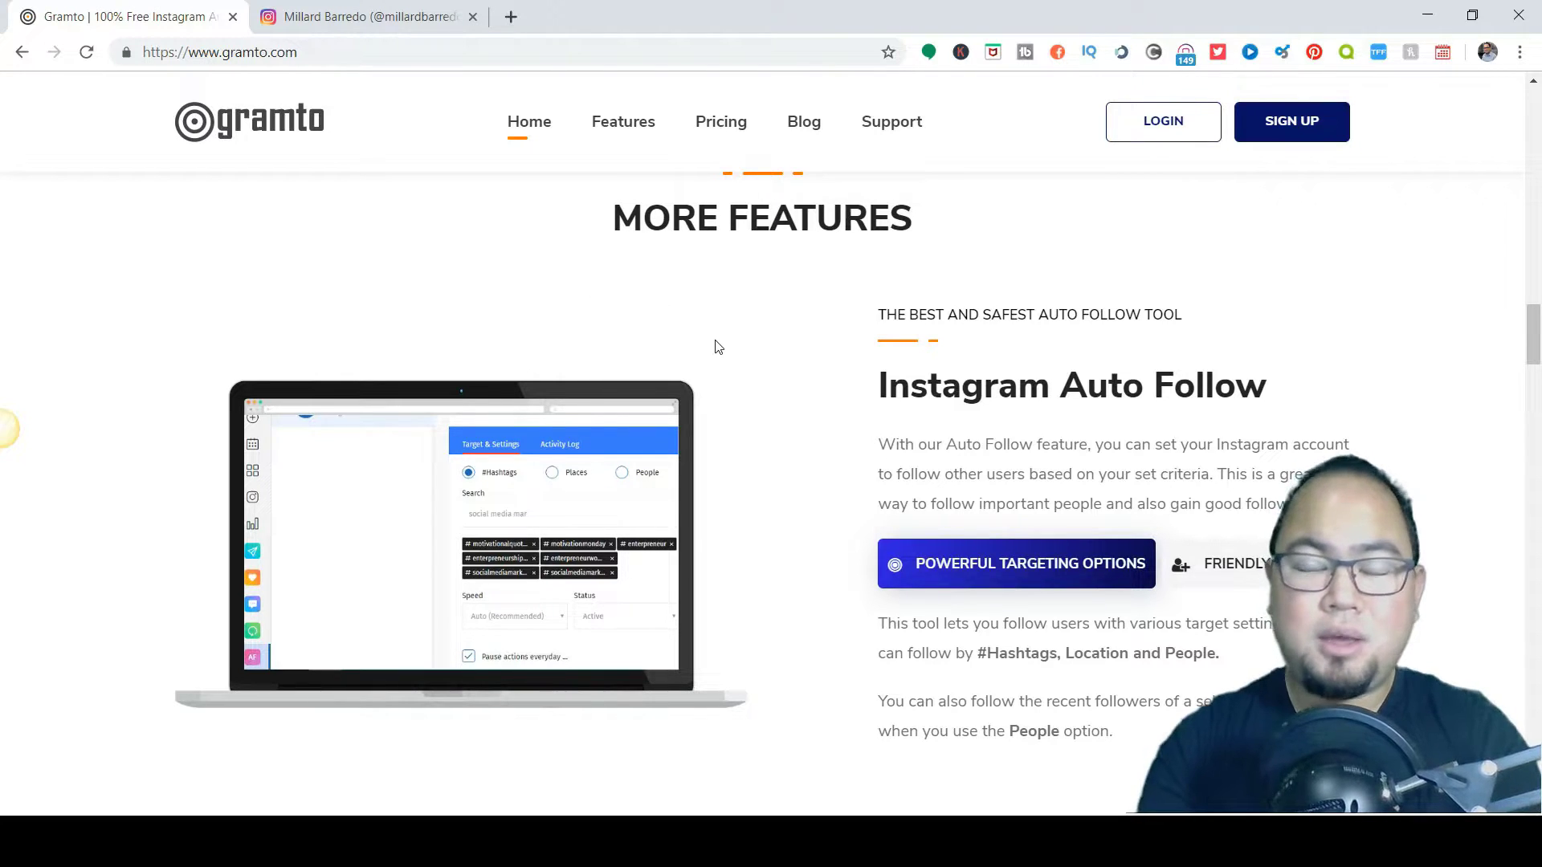
pyautogui.scroll(-1, 714, 347)
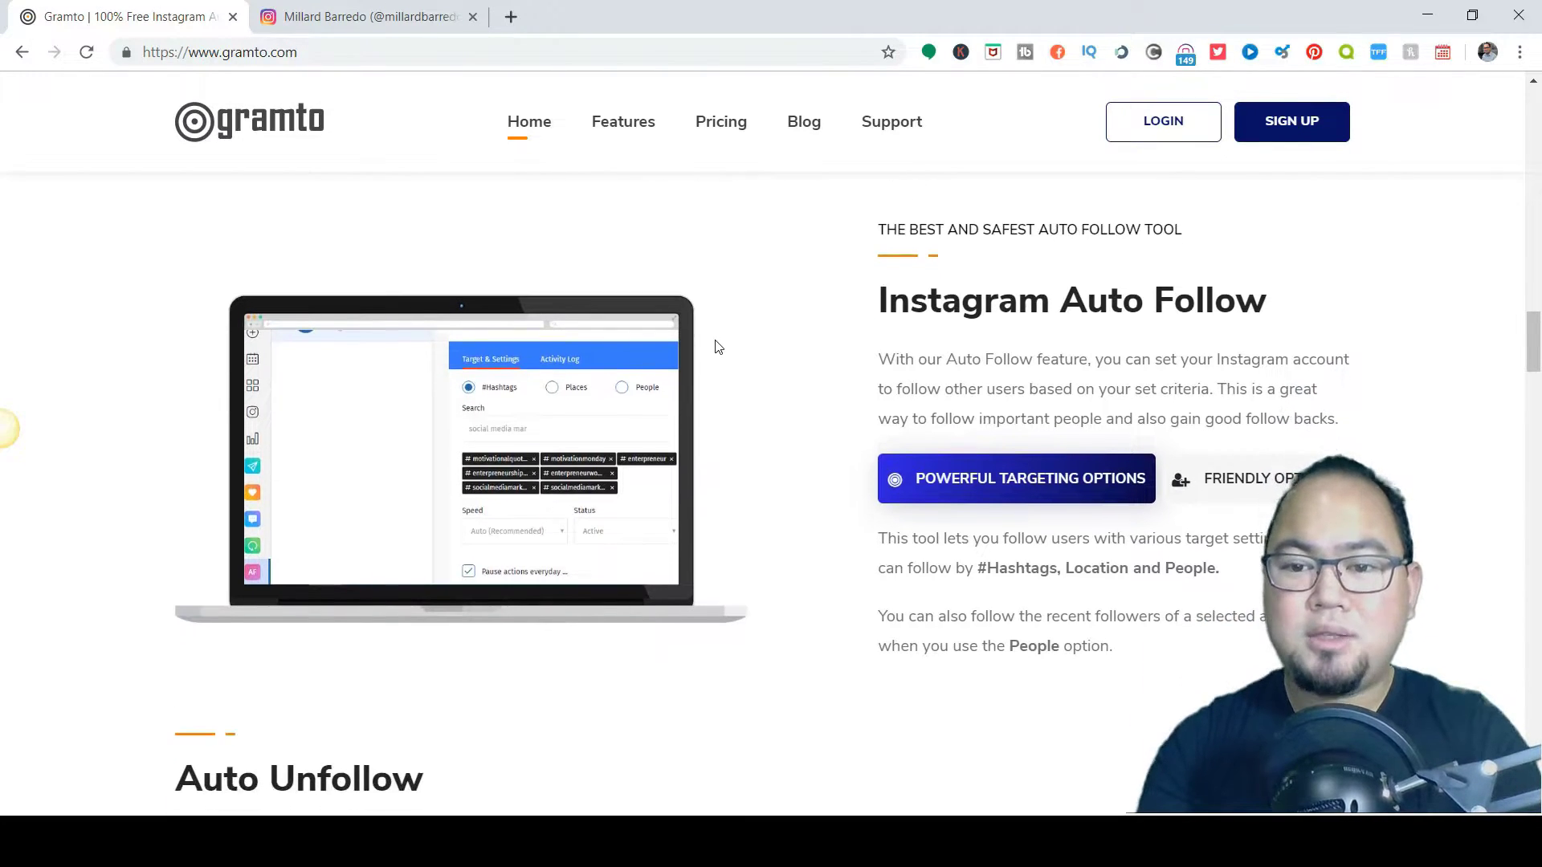
pyautogui.scroll(-1, 716, 344)
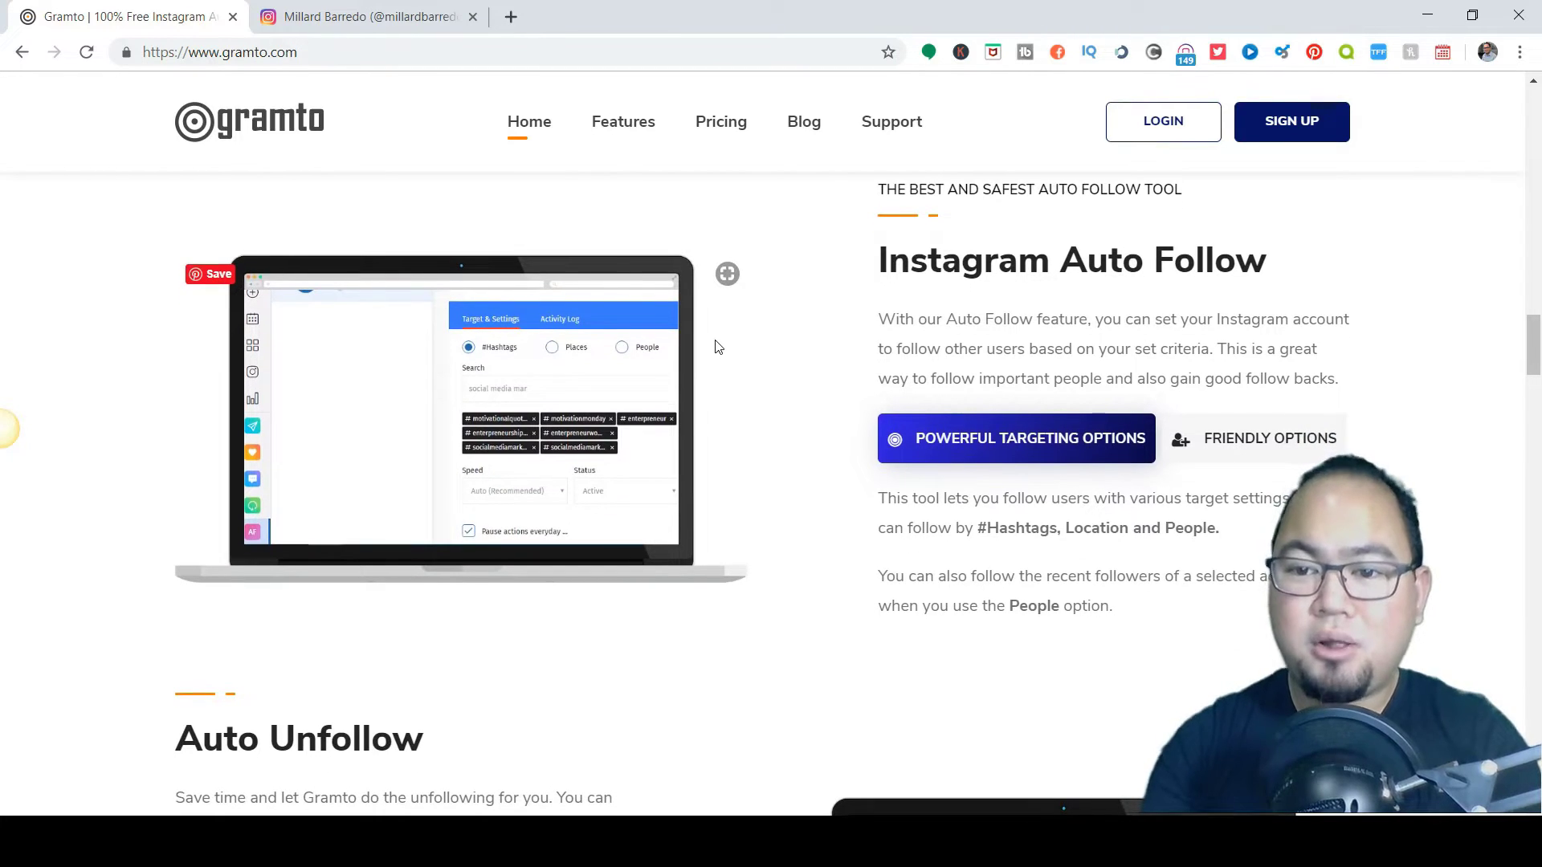
pyautogui.scroll(-1, 719, 333)
pyautogui.scroll(-1, 720, 334)
pyautogui.scroll(-2, 720, 334)
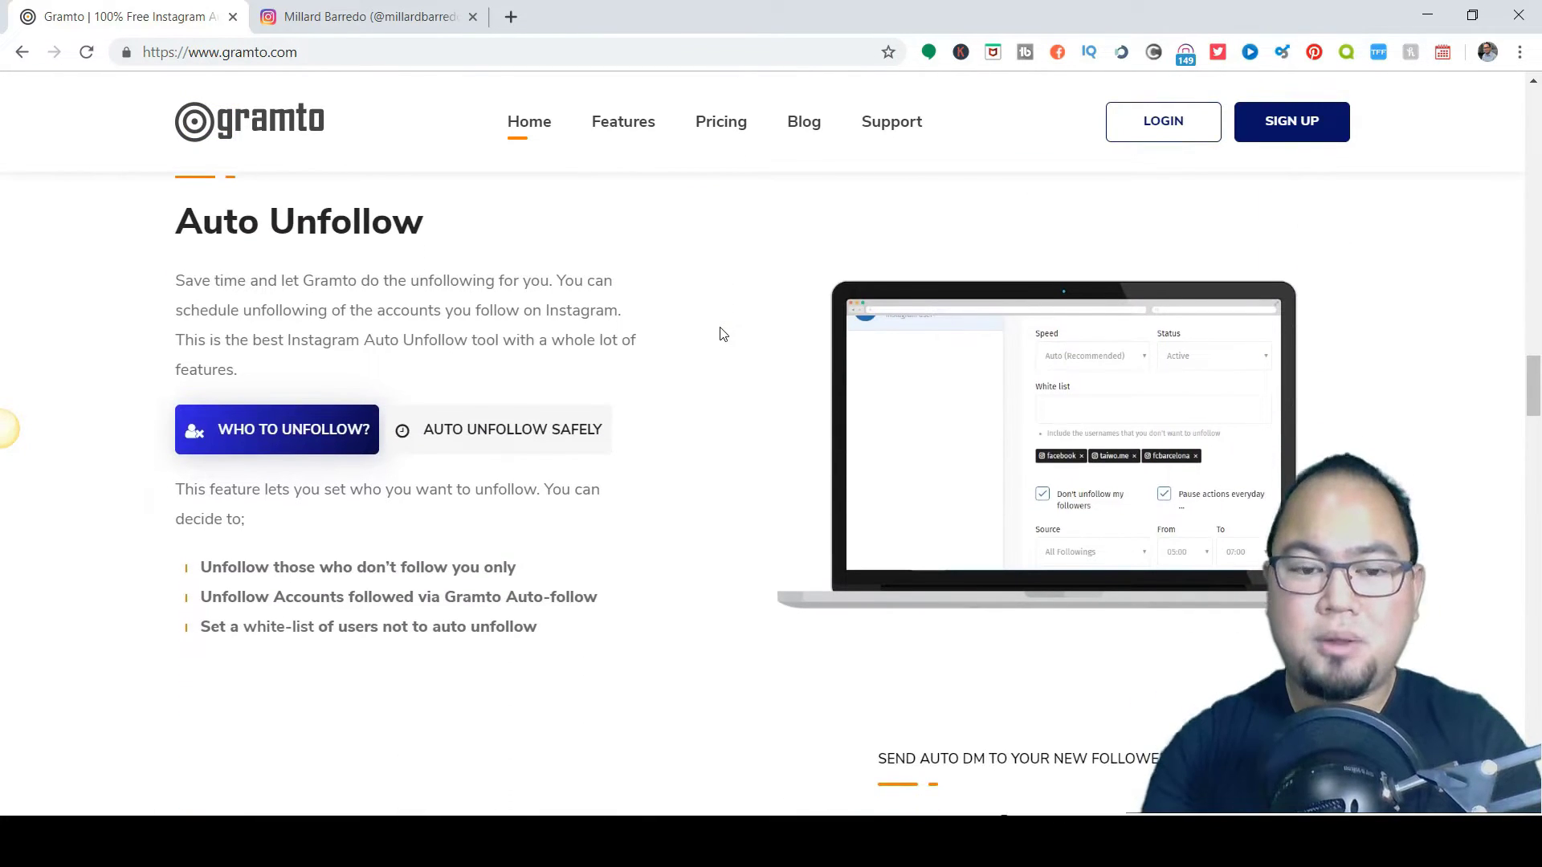
pyautogui.scroll(-2, 720, 334)
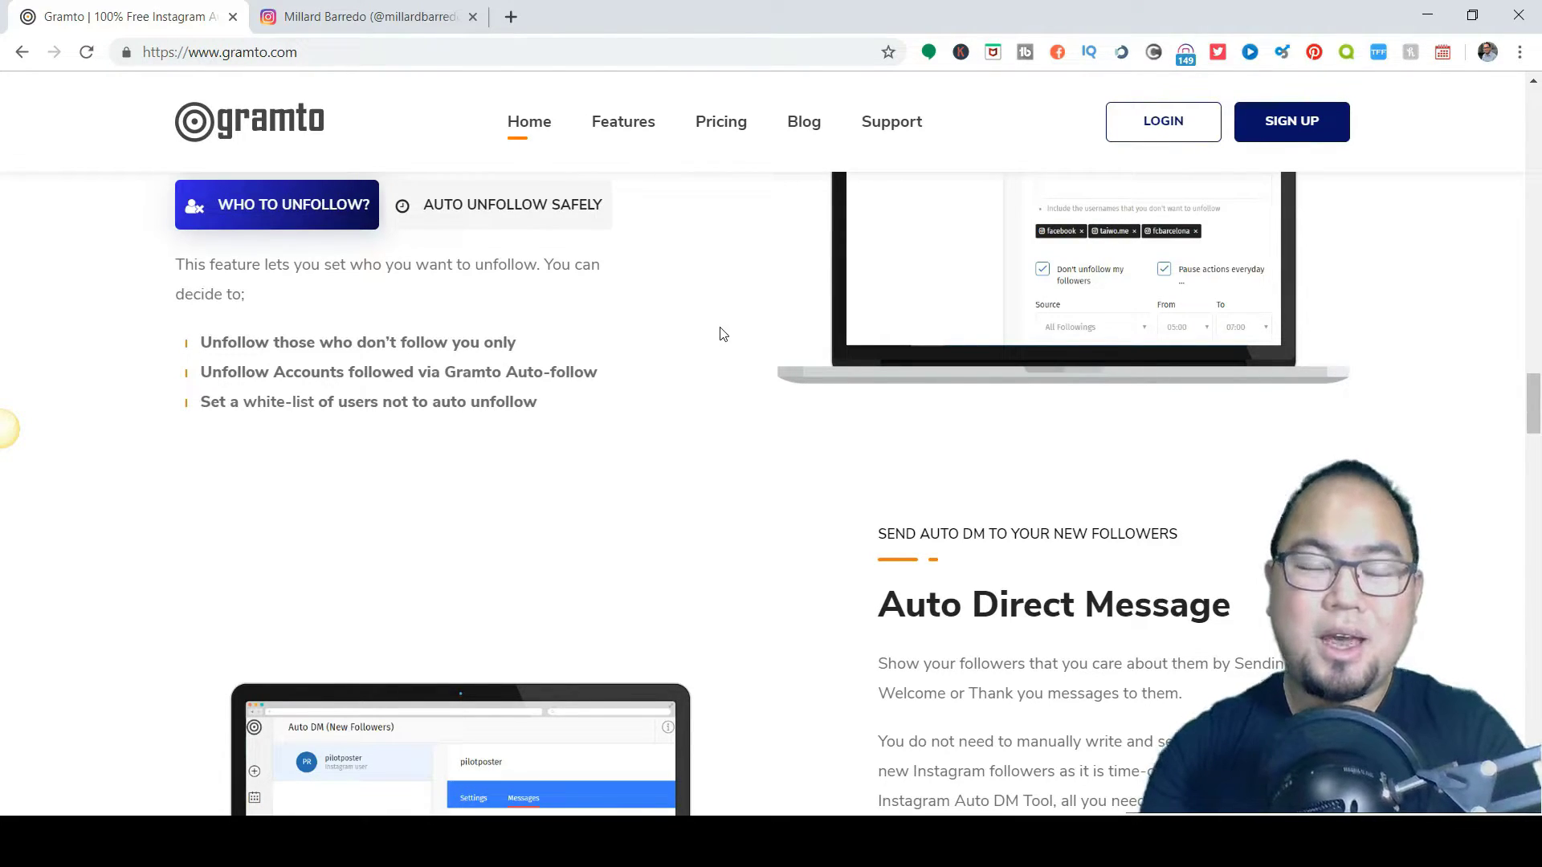
# Load aweber.com/users in a new tab to see the 282-subscriber overview, then return to Instagram.
pyautogui.click(511, 16)
pyautogui.write('awb')
pyautogui.press('Return')
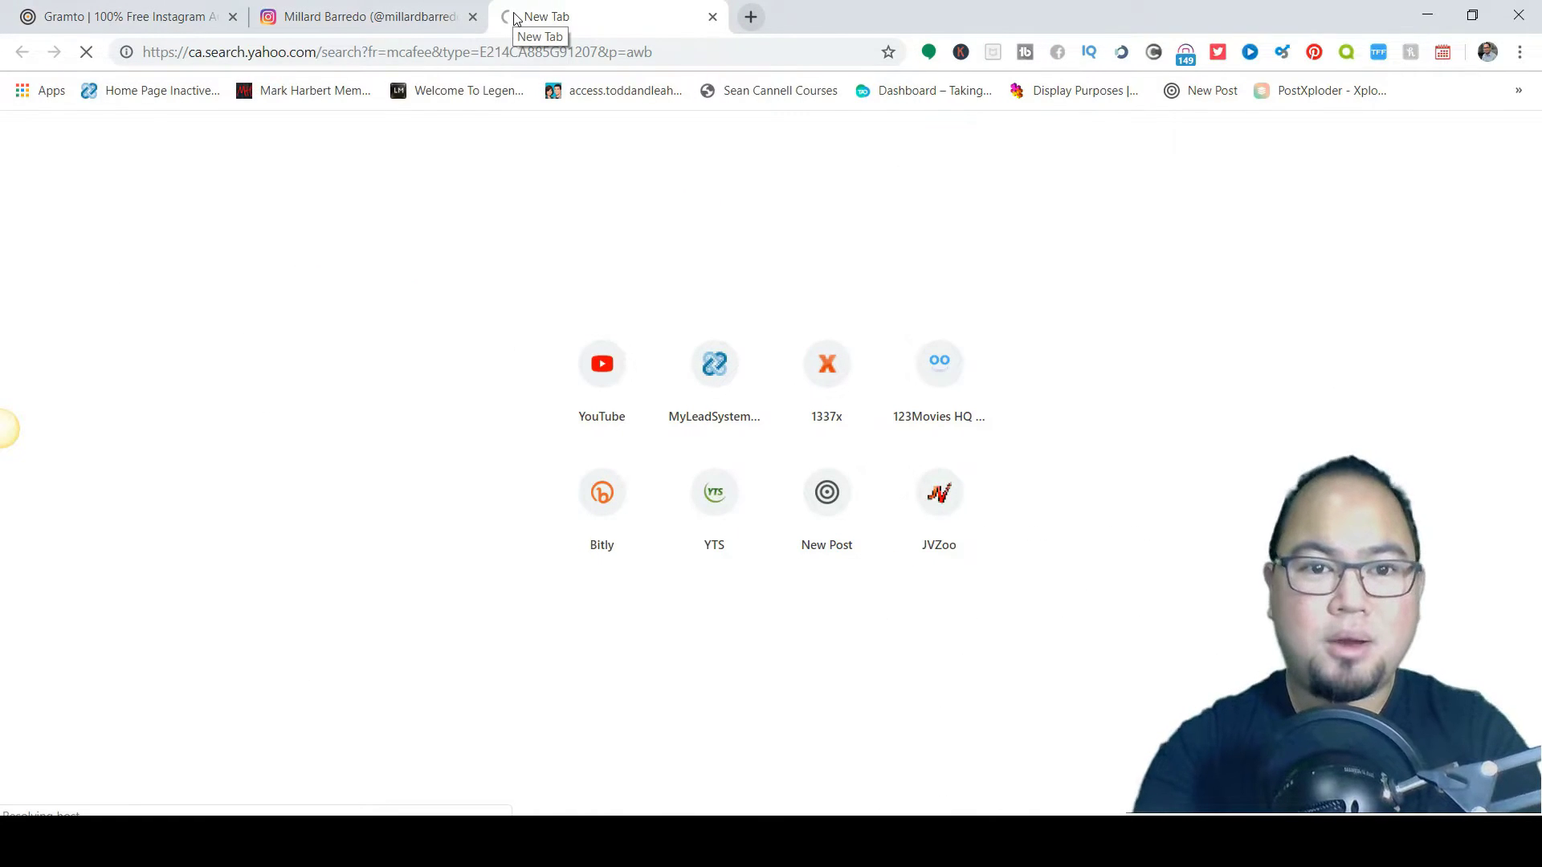
pyautogui.click(499, 57)
pyautogui.write('e')
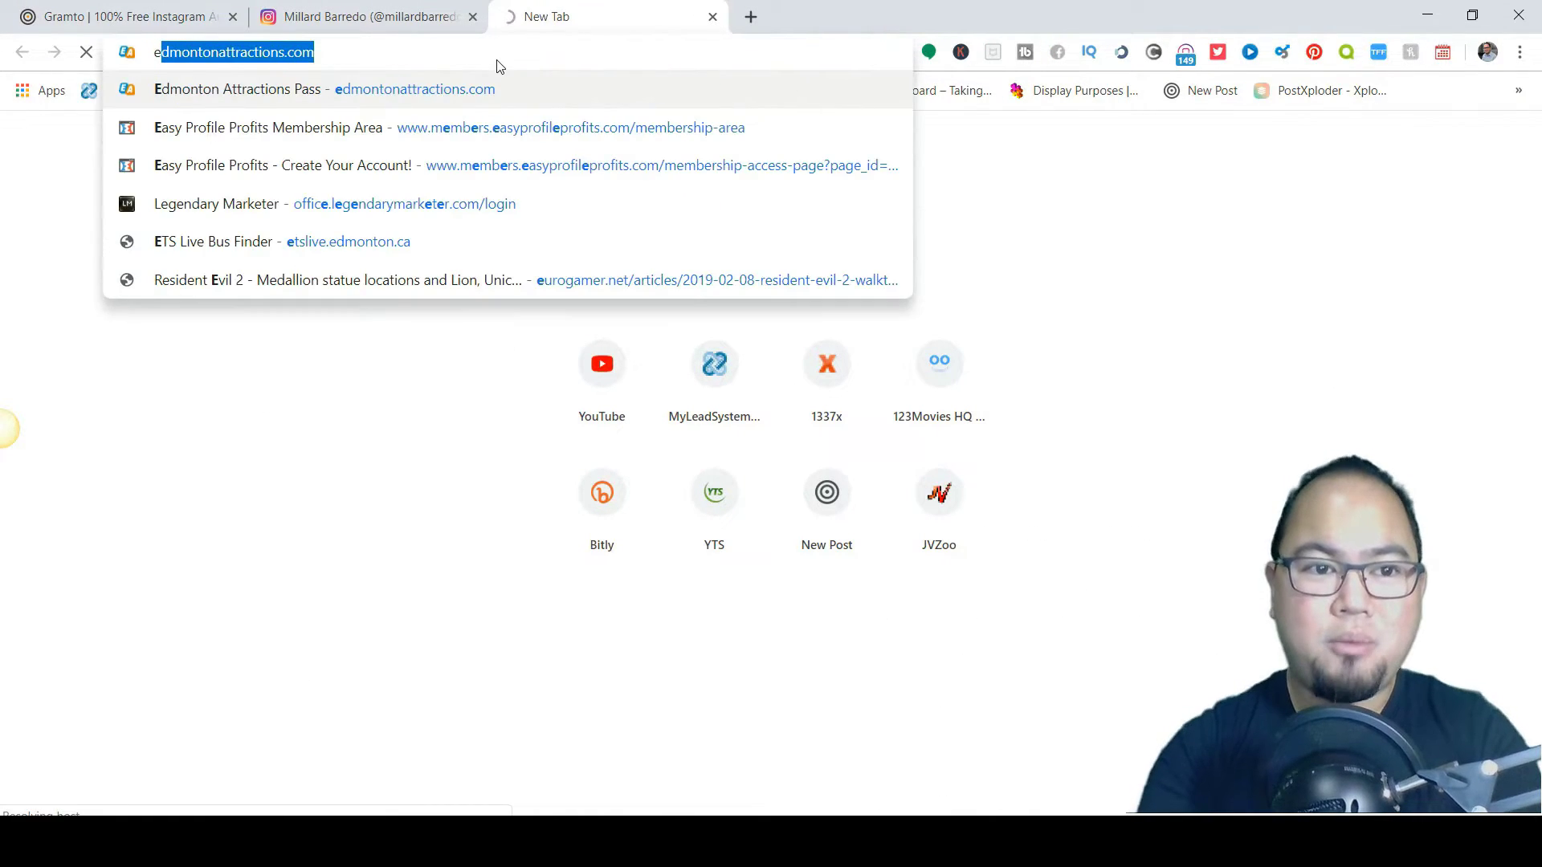
pyautogui.write('aw')
pyautogui.press('BackSpace')
pyautogui.press('BackSpace')
pyautogui.press('BackSpace')
pyautogui.write('aw')
pyautogui.press('Return')
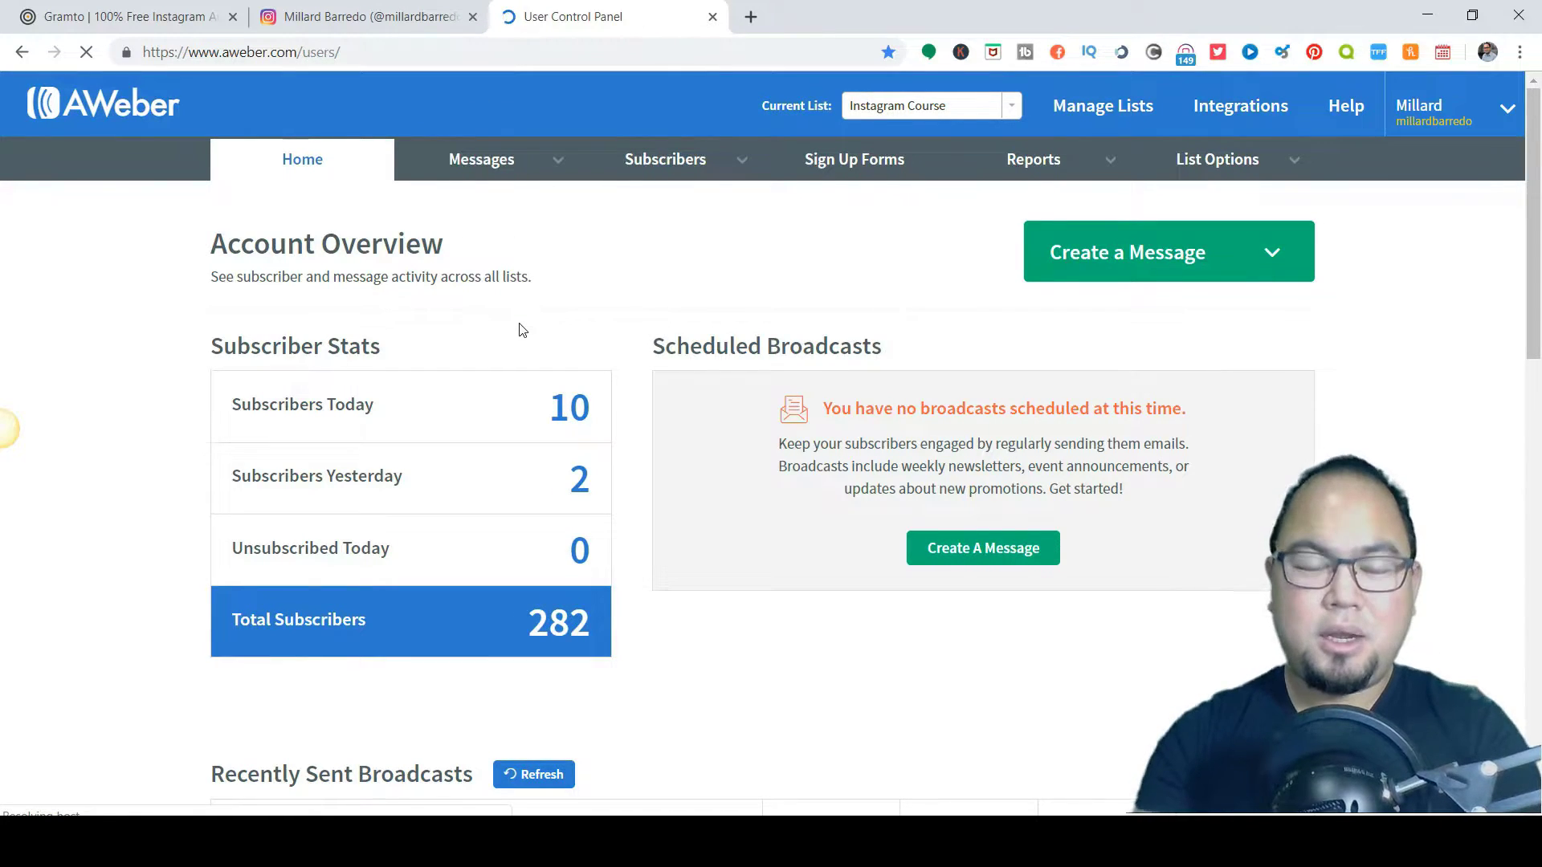
pyautogui.scroll(-1, 520, 328)
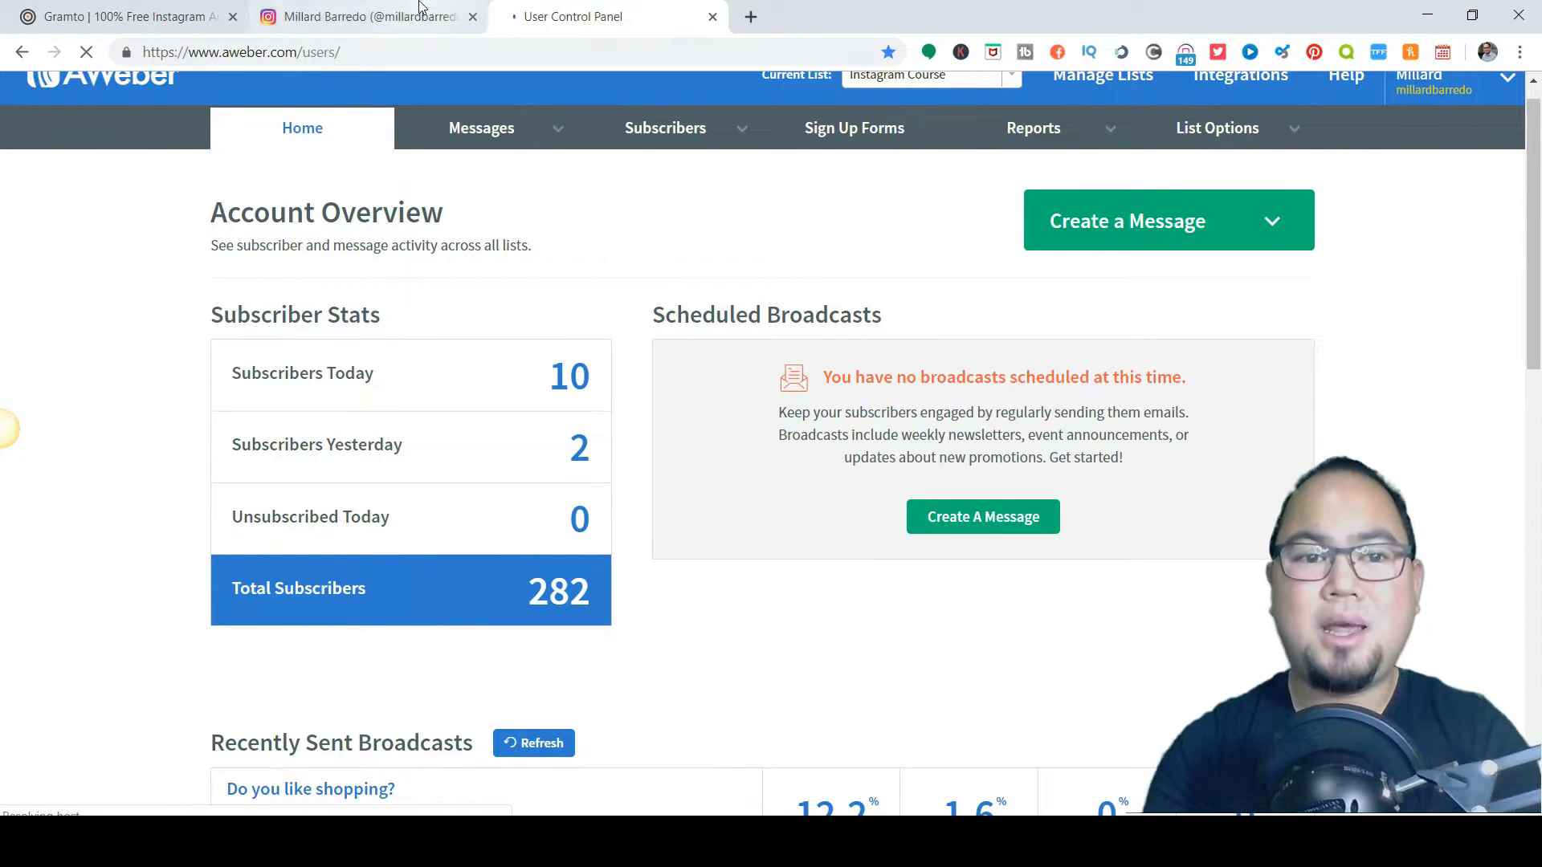
pyautogui.click(362, 18)
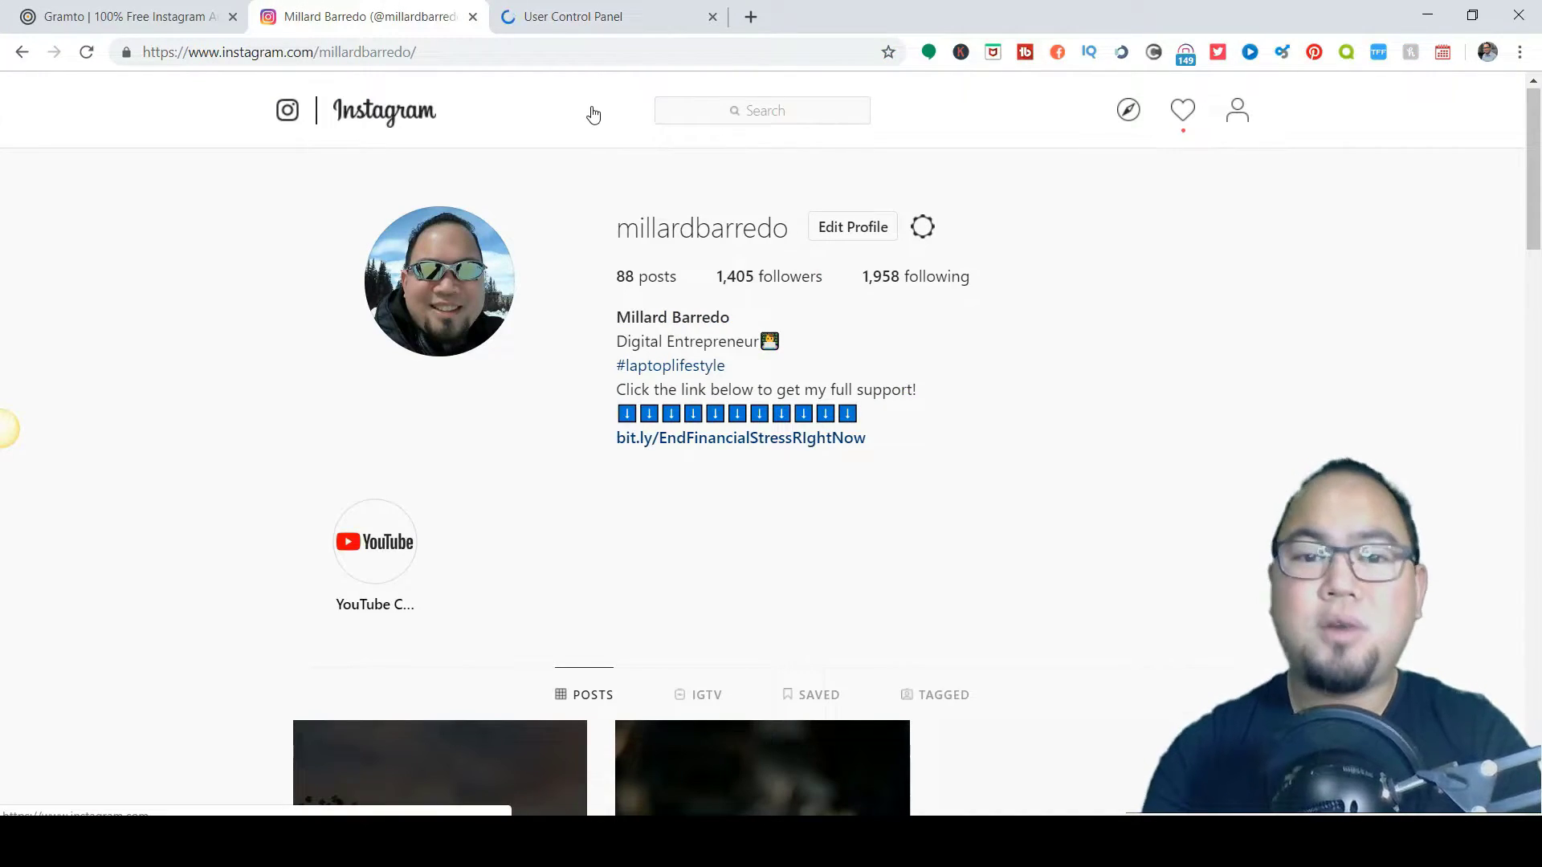
# Check the AWeber overview and Instagram profile, then return to the Gramto features page.
pyautogui.click(567, 10)
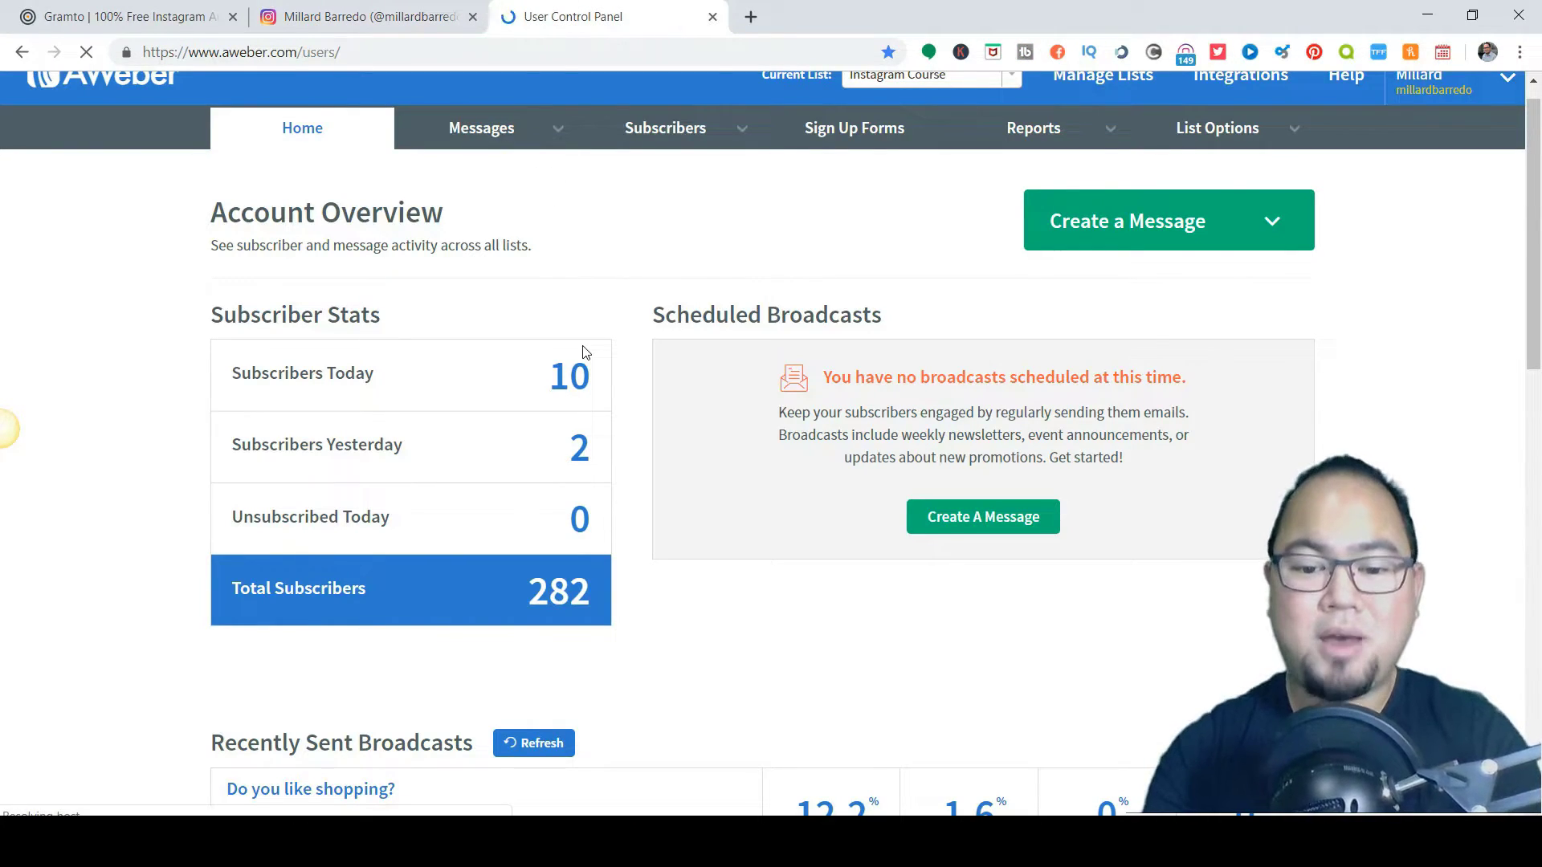
pyautogui.click(447, 15)
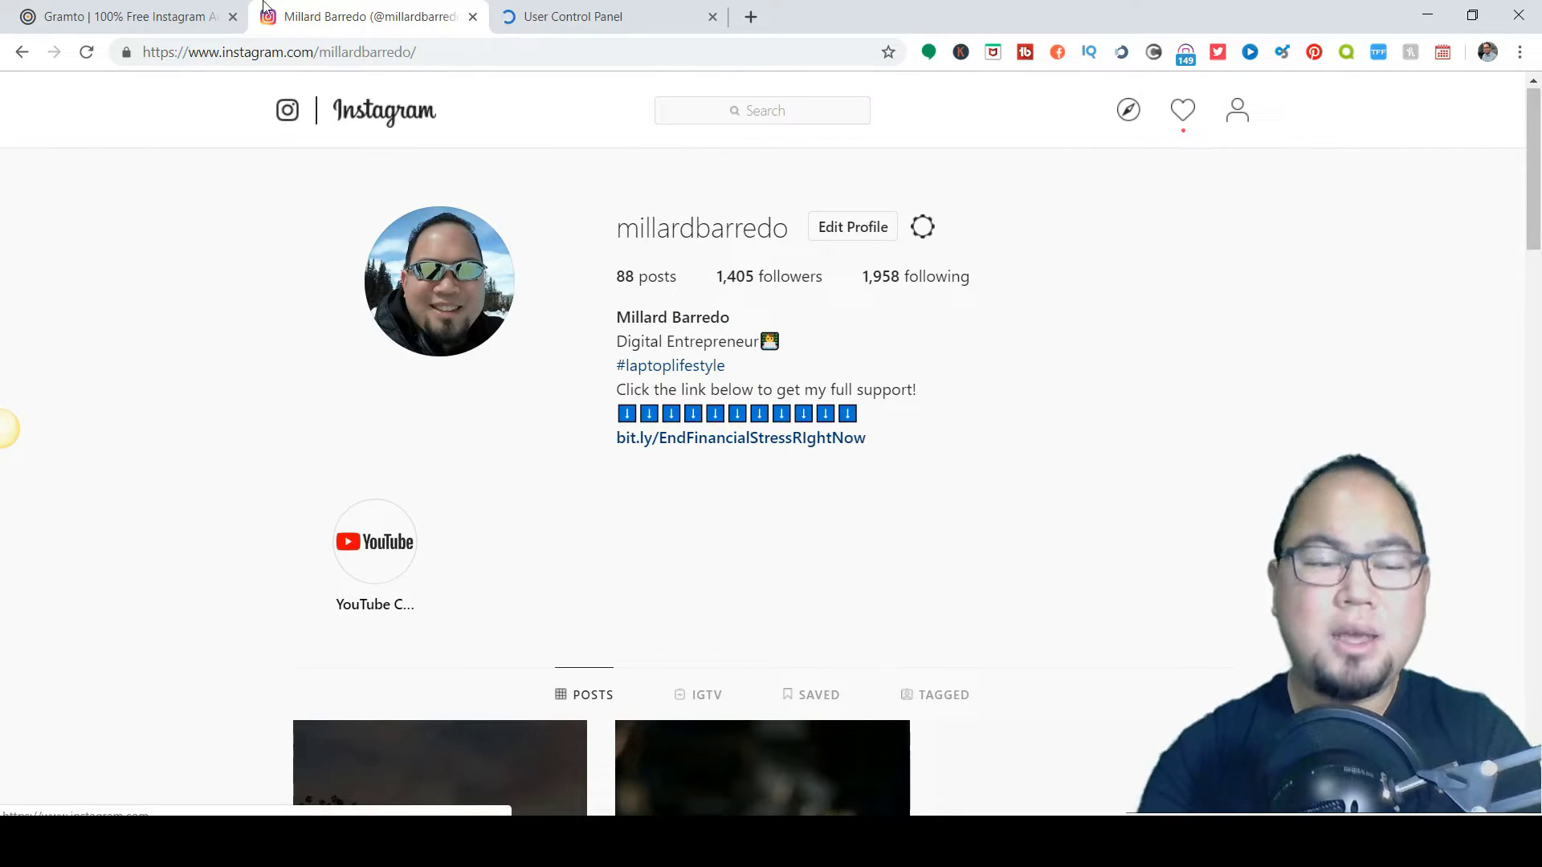
pyautogui.click(115, 15)
pyautogui.scroll(-2, 596, 380)
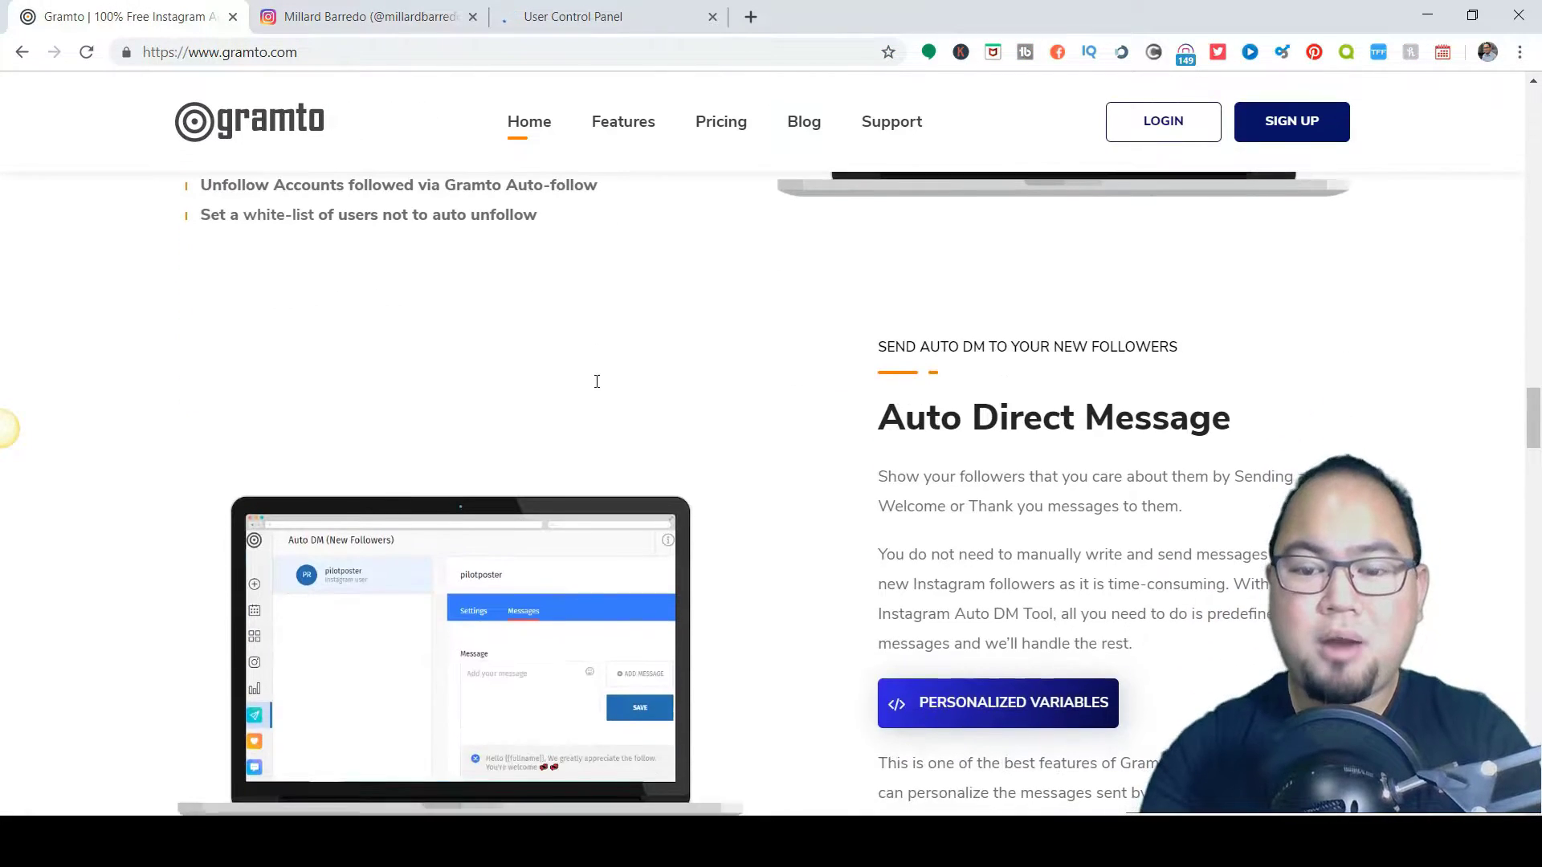
pyautogui.scroll(-1, 596, 386)
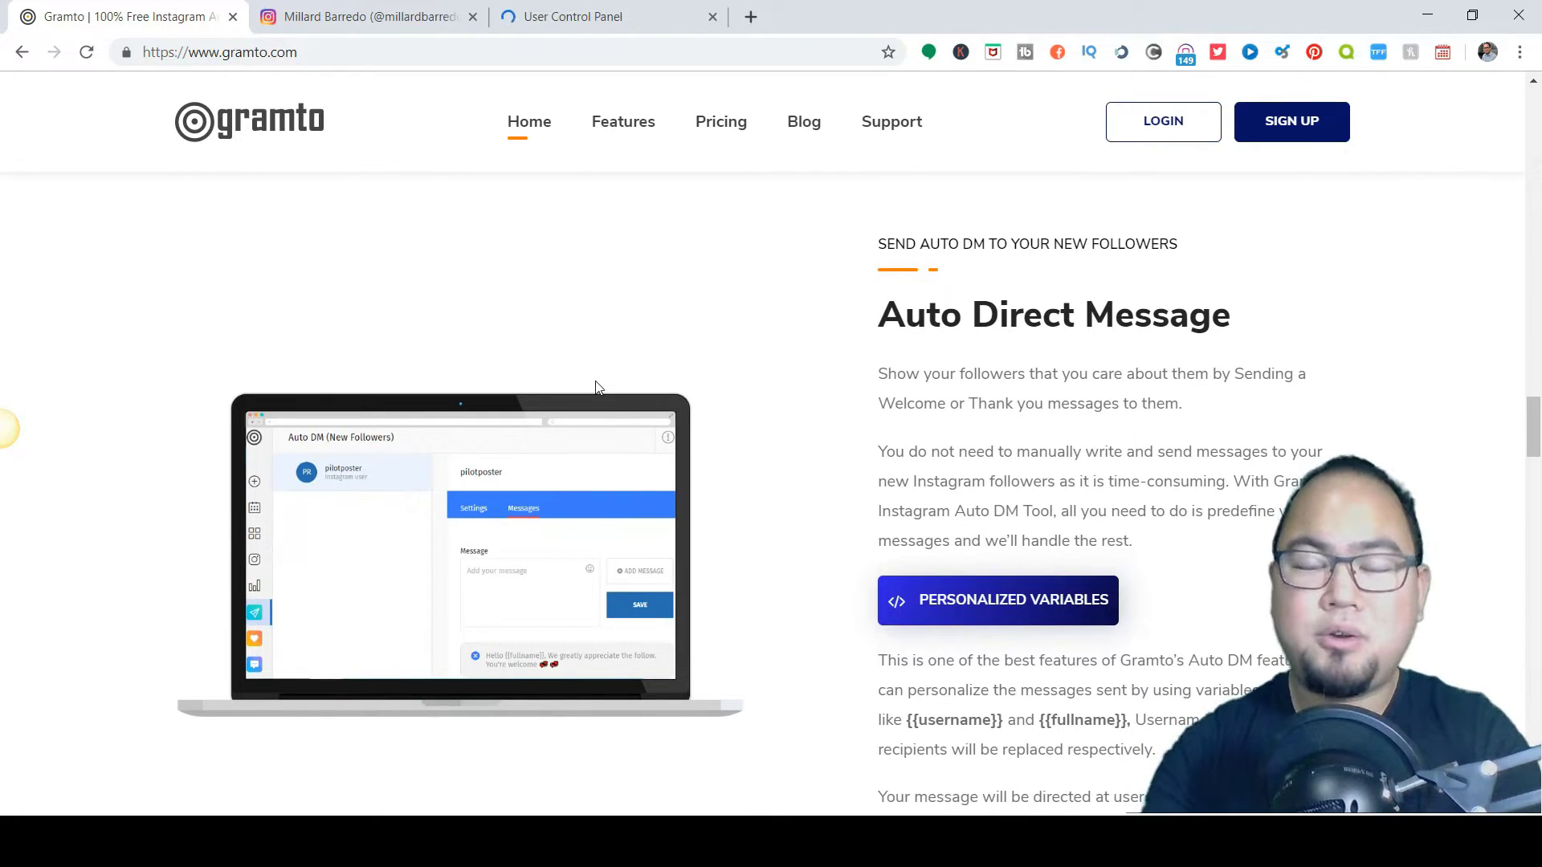
pyautogui.scroll(-1, 595, 387)
pyautogui.scroll(-2, 596, 388)
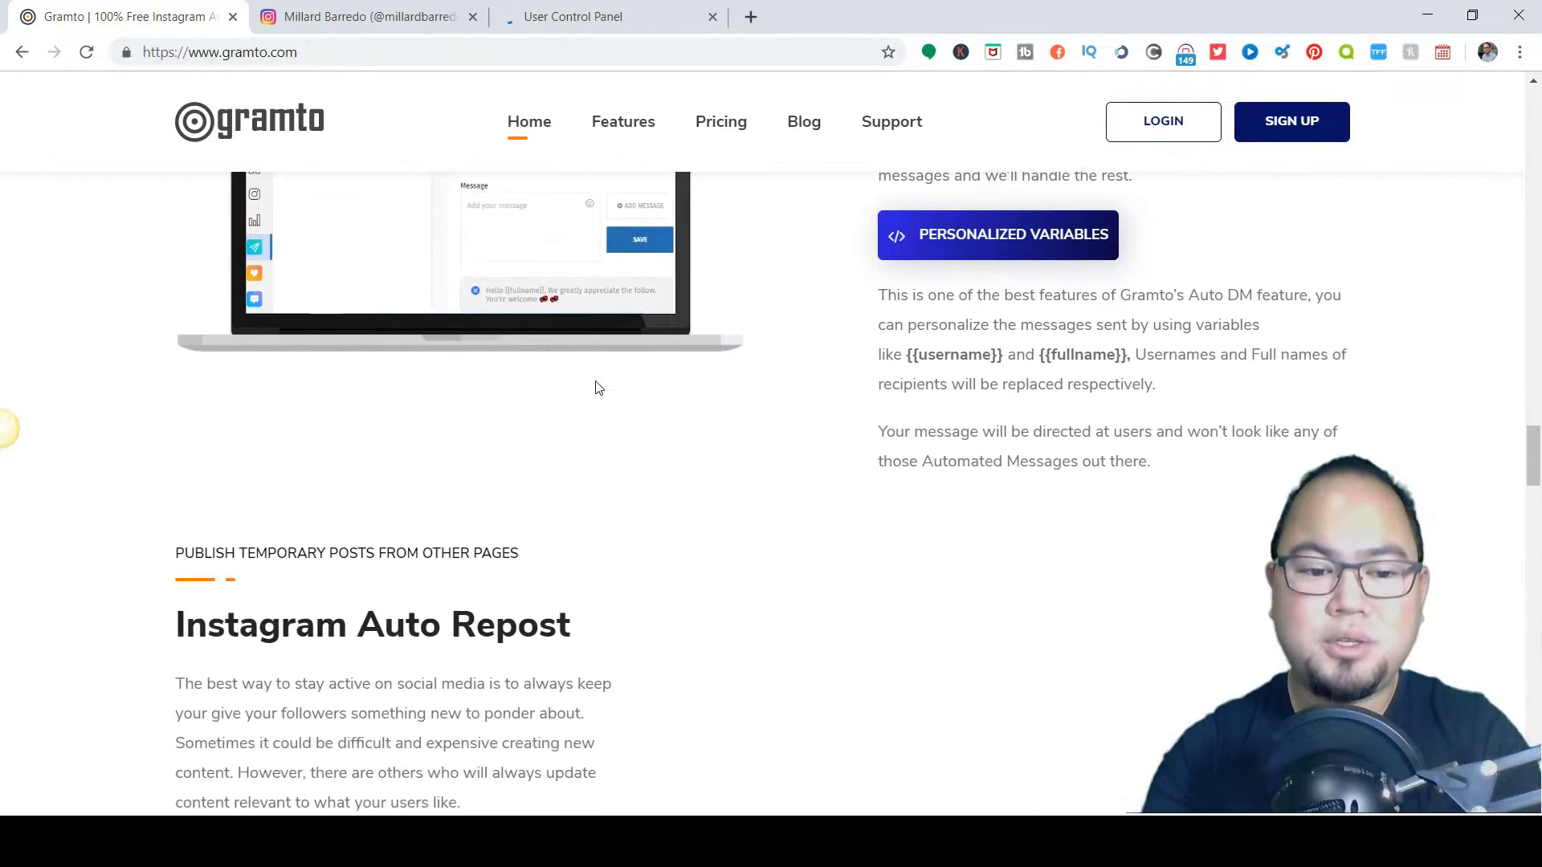
pyautogui.scroll(-3, 595, 388)
pyautogui.scroll(-1, 596, 387)
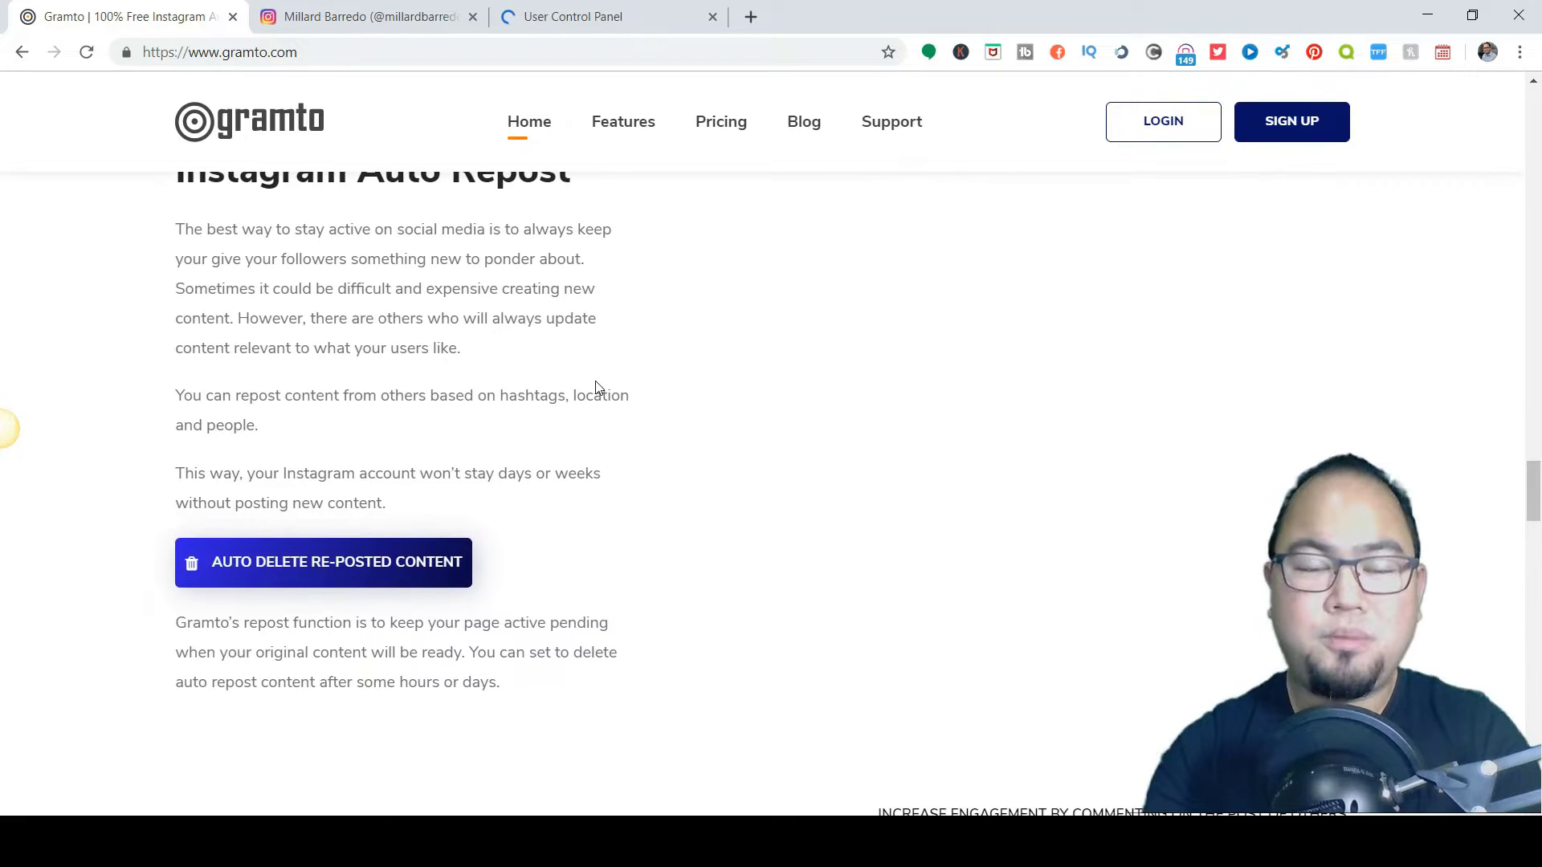
pyautogui.scroll(-2, 595, 387)
pyautogui.scroll(-1, 596, 387)
pyautogui.scroll(-2, 596, 386)
pyautogui.scroll(-1, 595, 387)
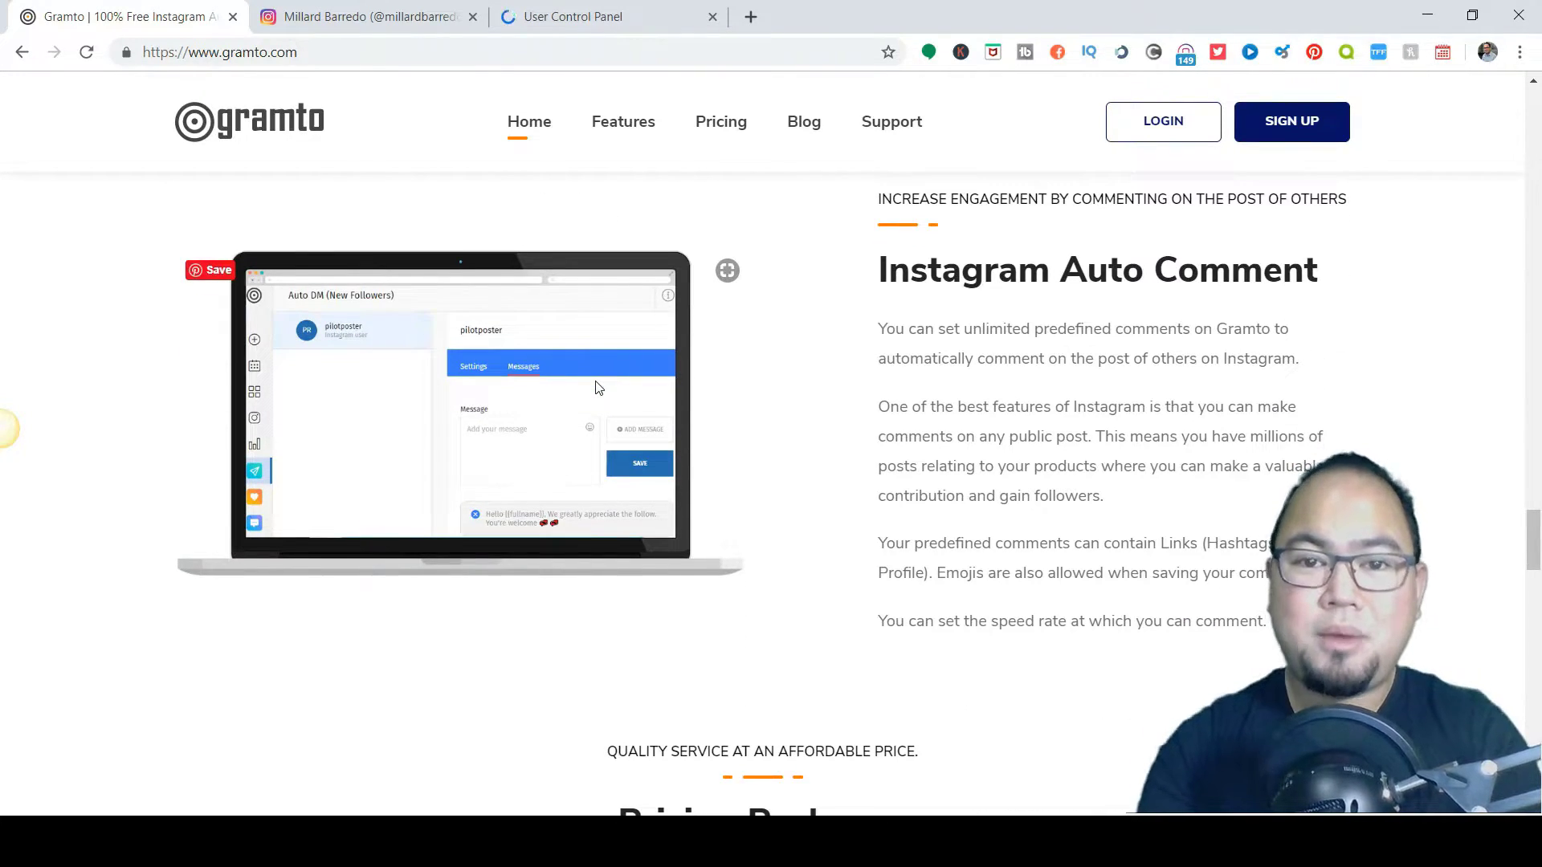
pyautogui.scroll(-4, 595, 386)
pyautogui.scroll(-1, 595, 386)
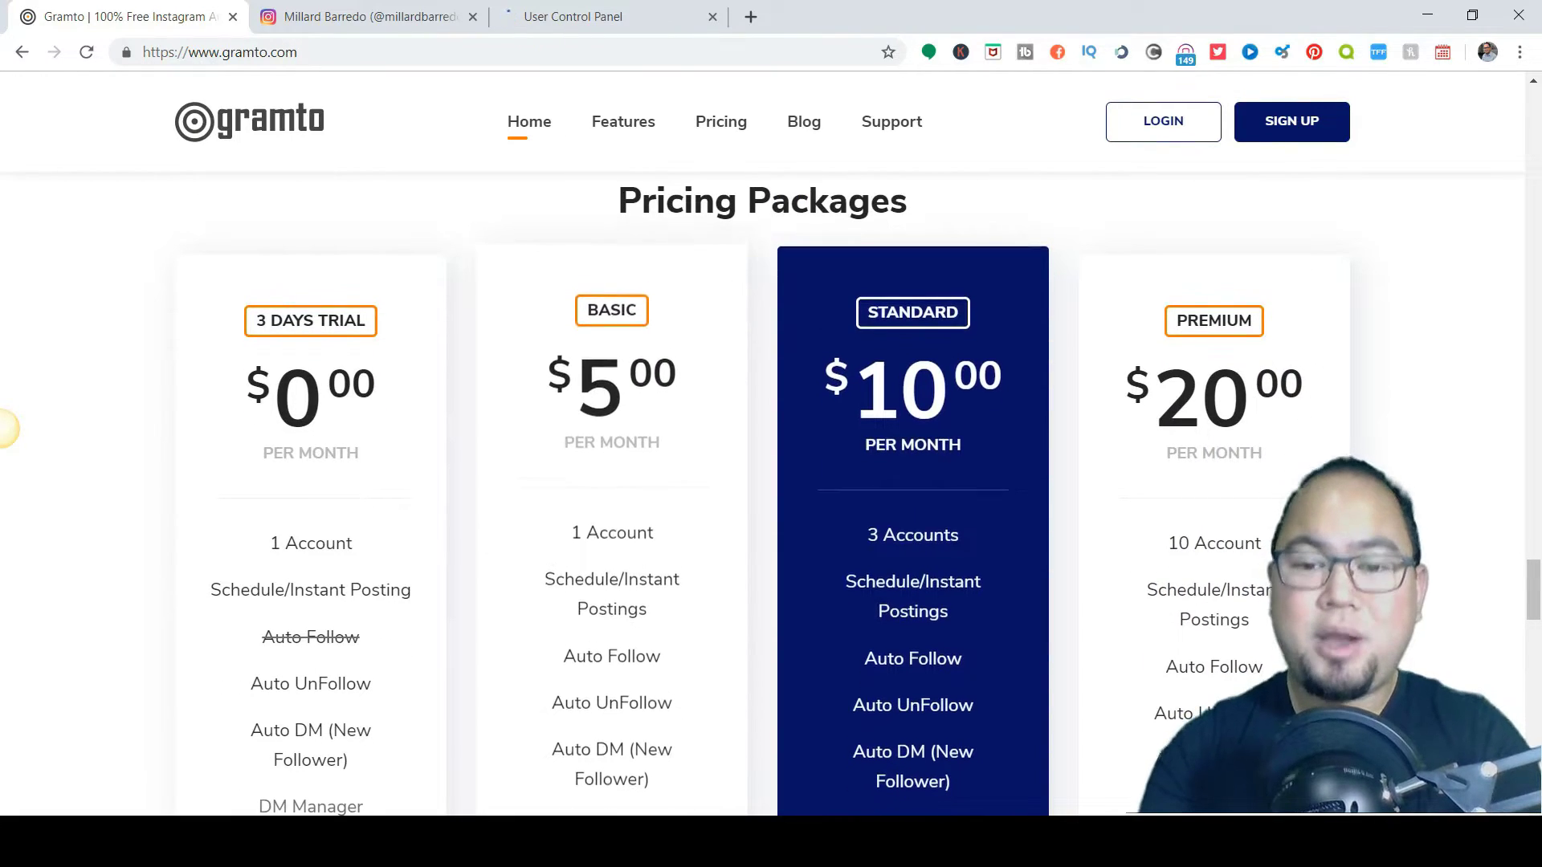
pyautogui.scroll(-1, 1428, 441)
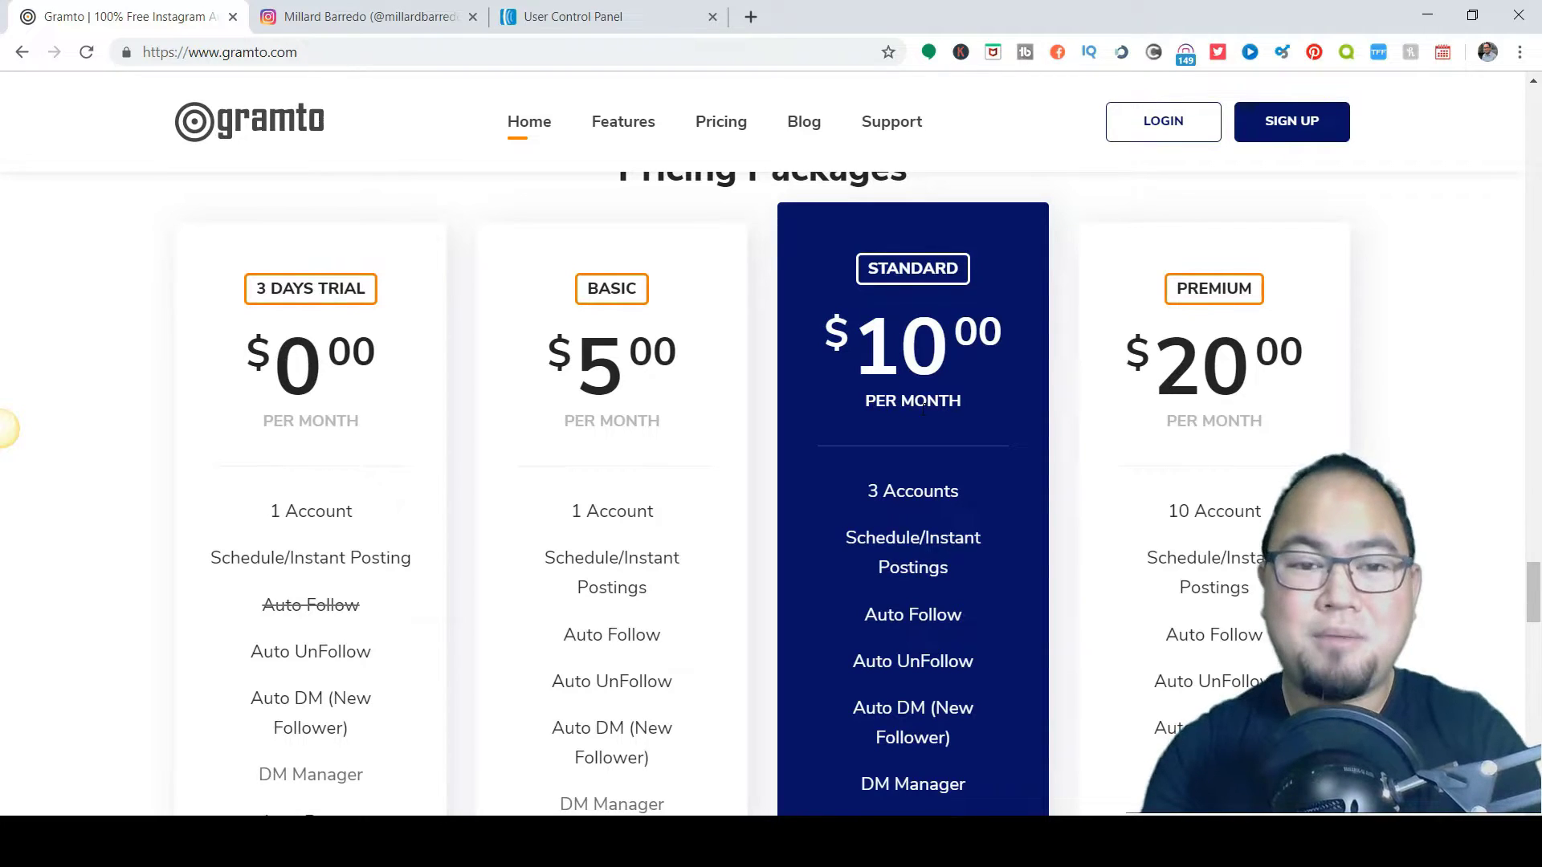
# Toggle between the Instagram profile and Gramto, ending on the pricing packages section.
pyautogui.click(349, 9)
pyautogui.click(138, 9)
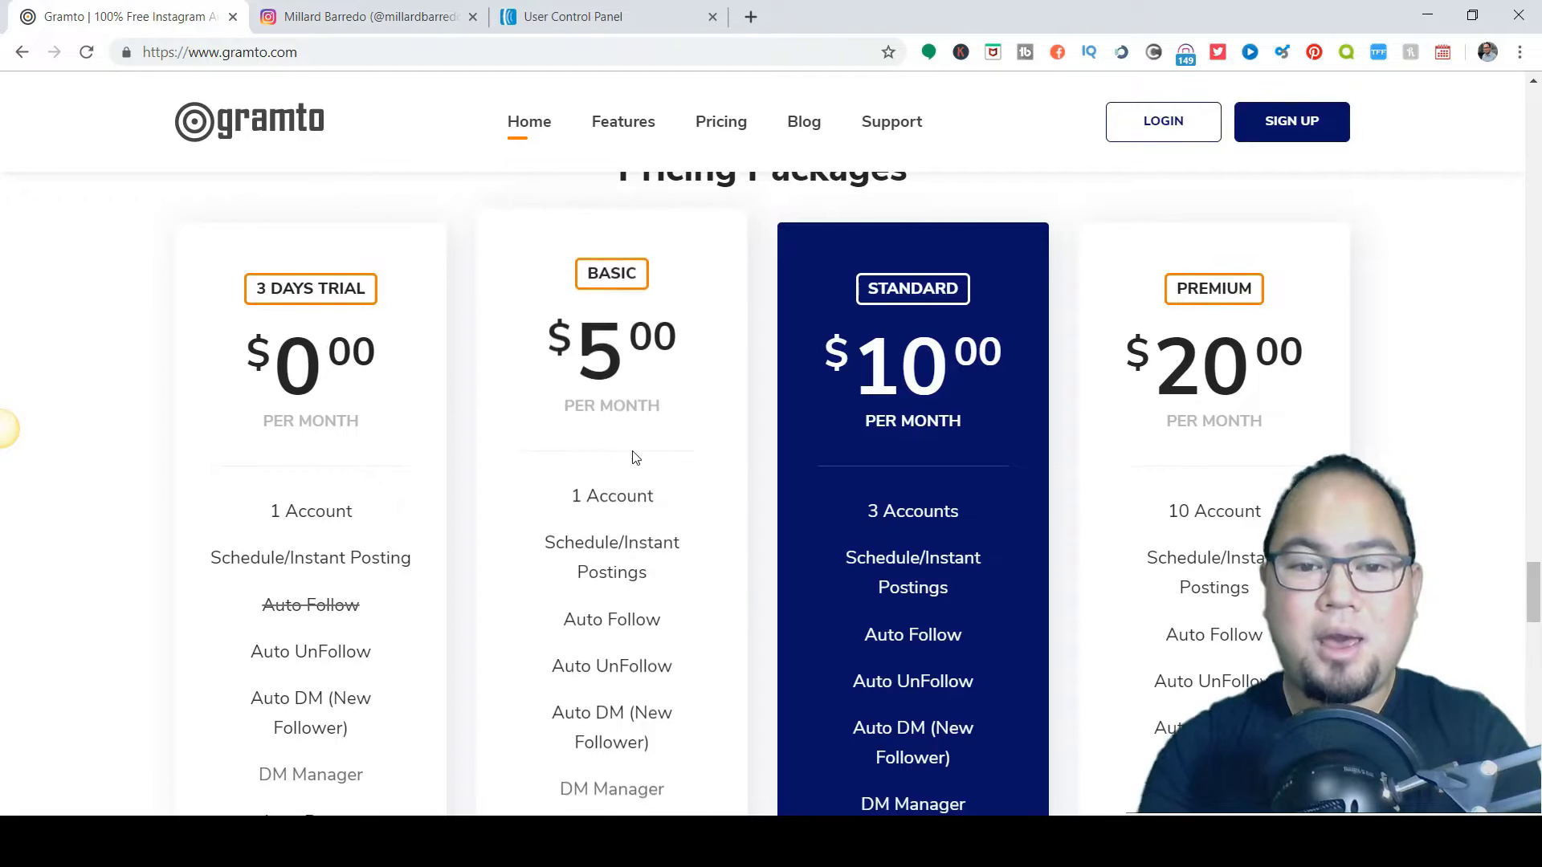
pyautogui.click(364, 10)
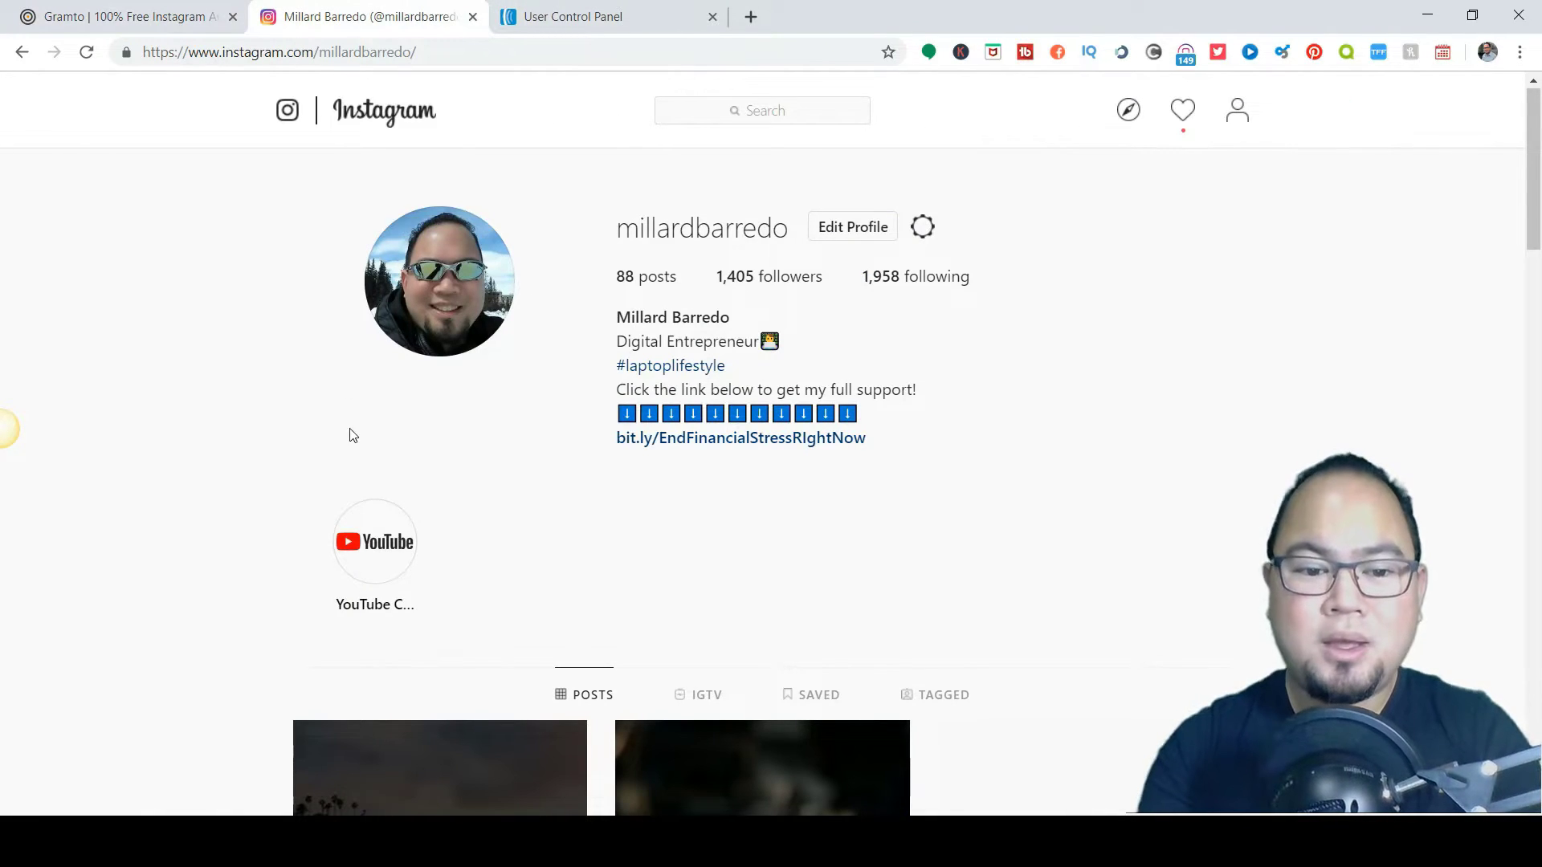
pyautogui.scroll(-2, 350, 435)
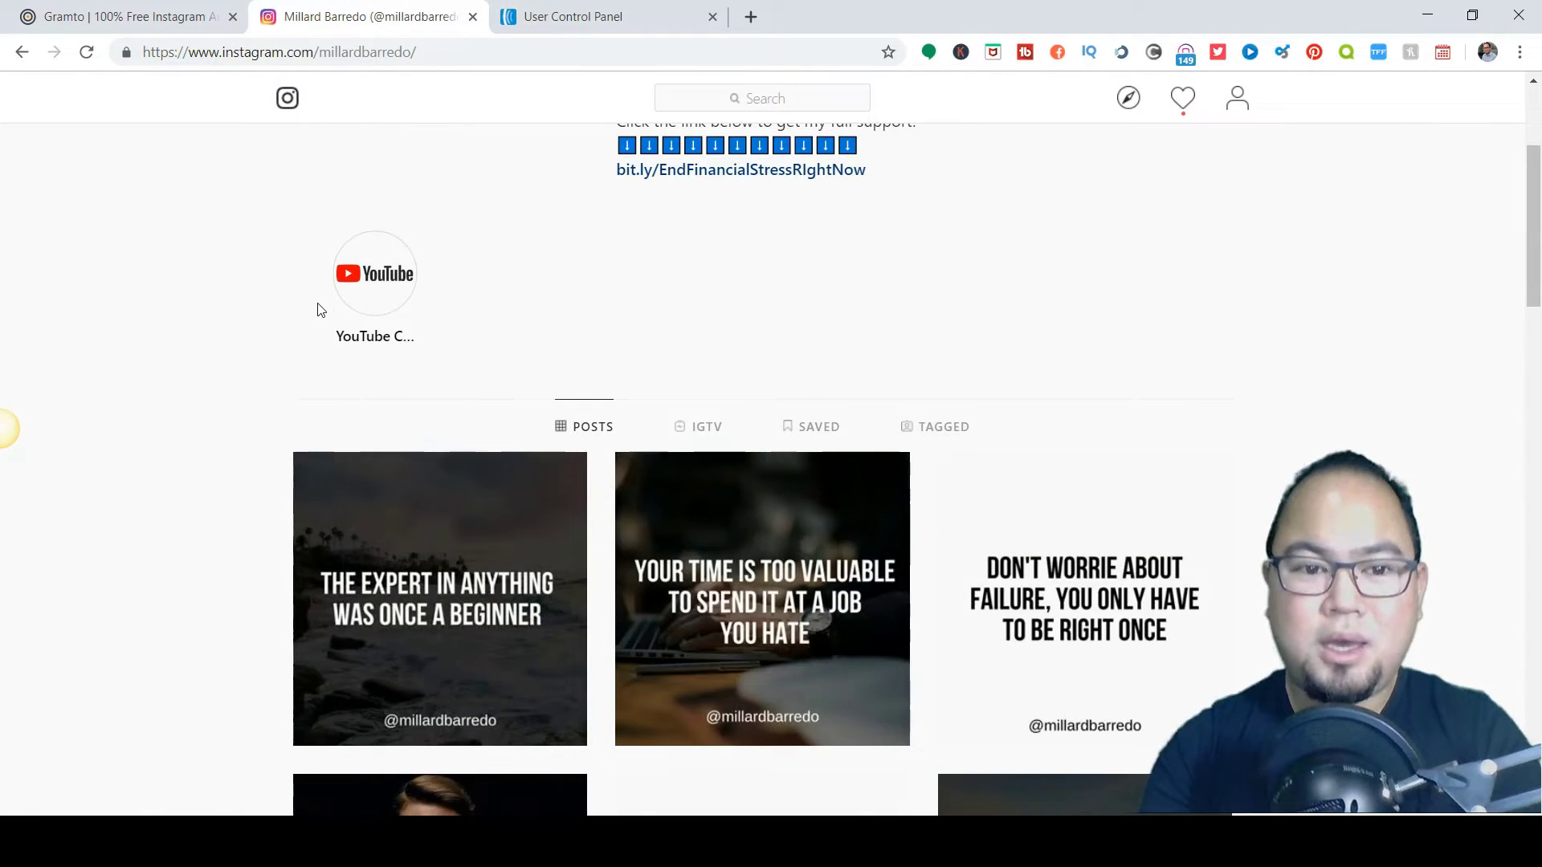
pyautogui.scroll(2, 318, 309)
pyautogui.scroll(1, 319, 310)
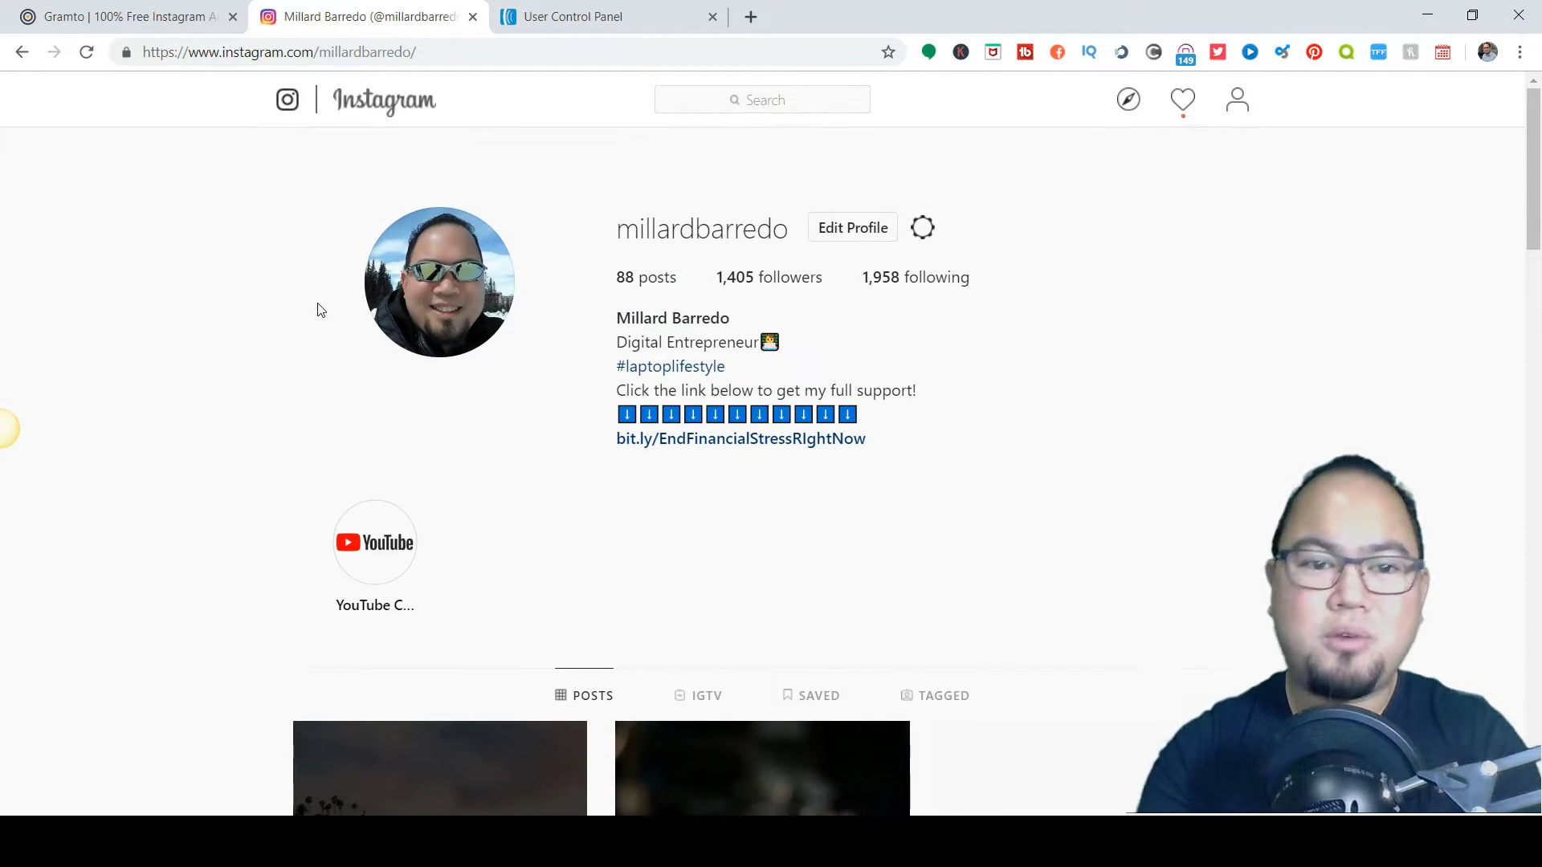
pyautogui.click(157, 9)
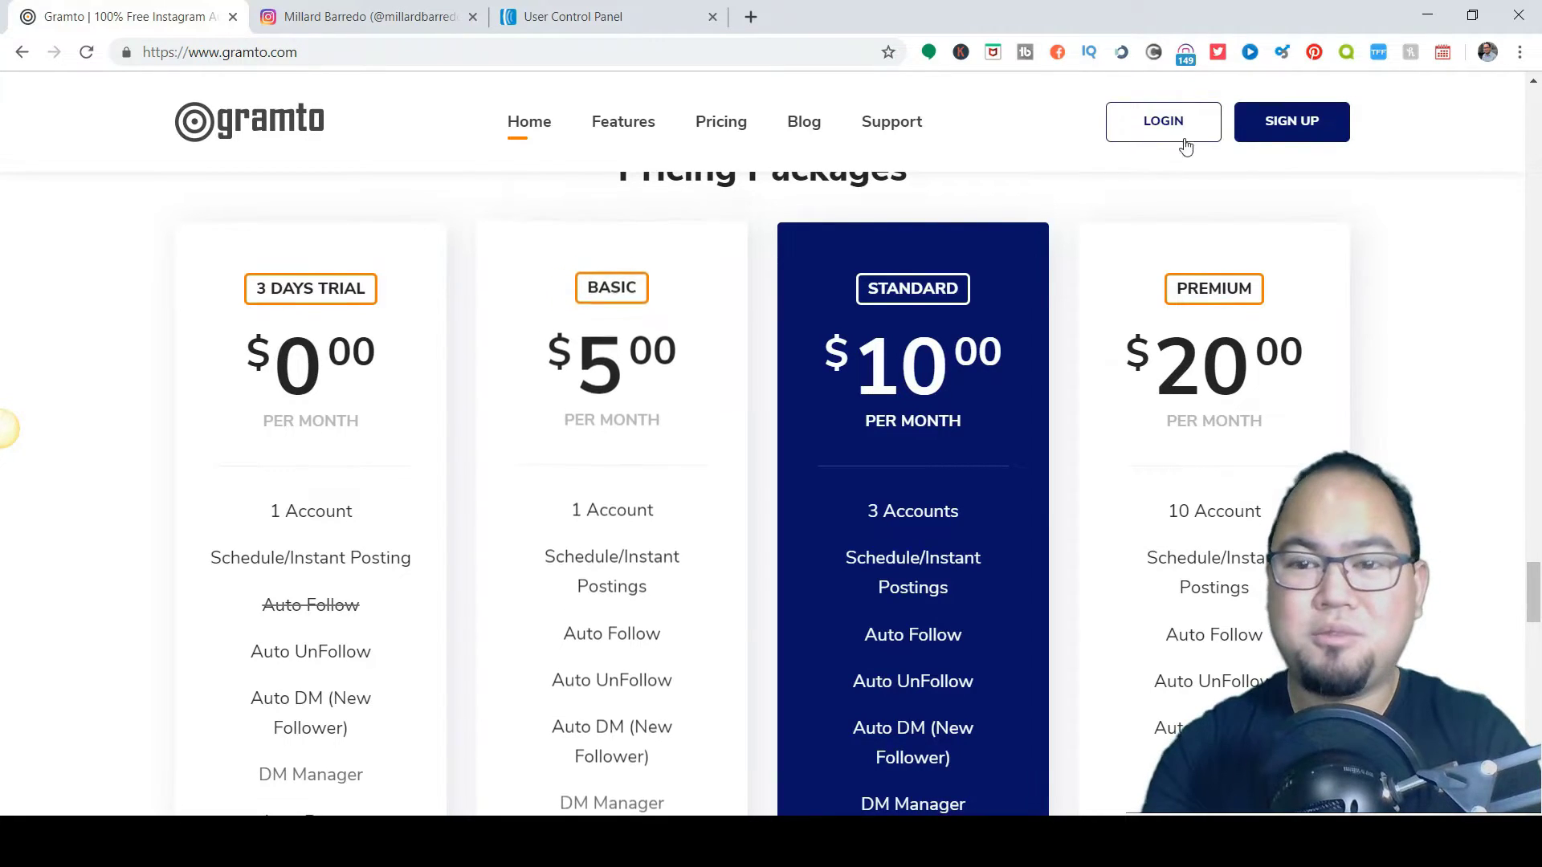
# Log in from the homepage to open the Gramto dashboard's Add Post page in a new tab.
pyautogui.click(1152, 130)
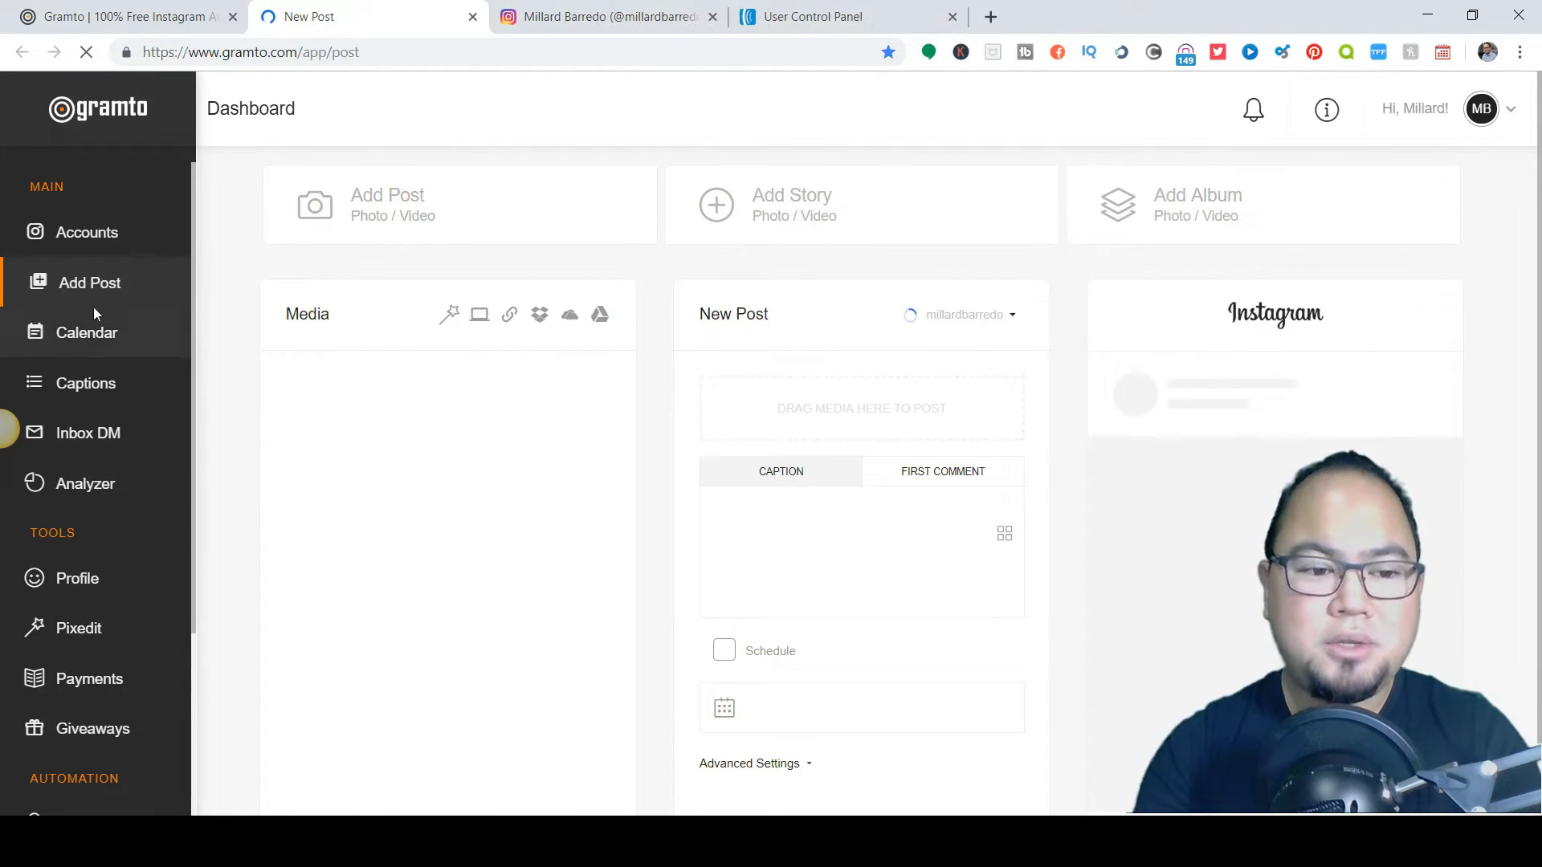
pyautogui.scroll(-1, 103, 301)
pyautogui.scroll(-1, 104, 295)
pyautogui.scroll(1, 105, 298)
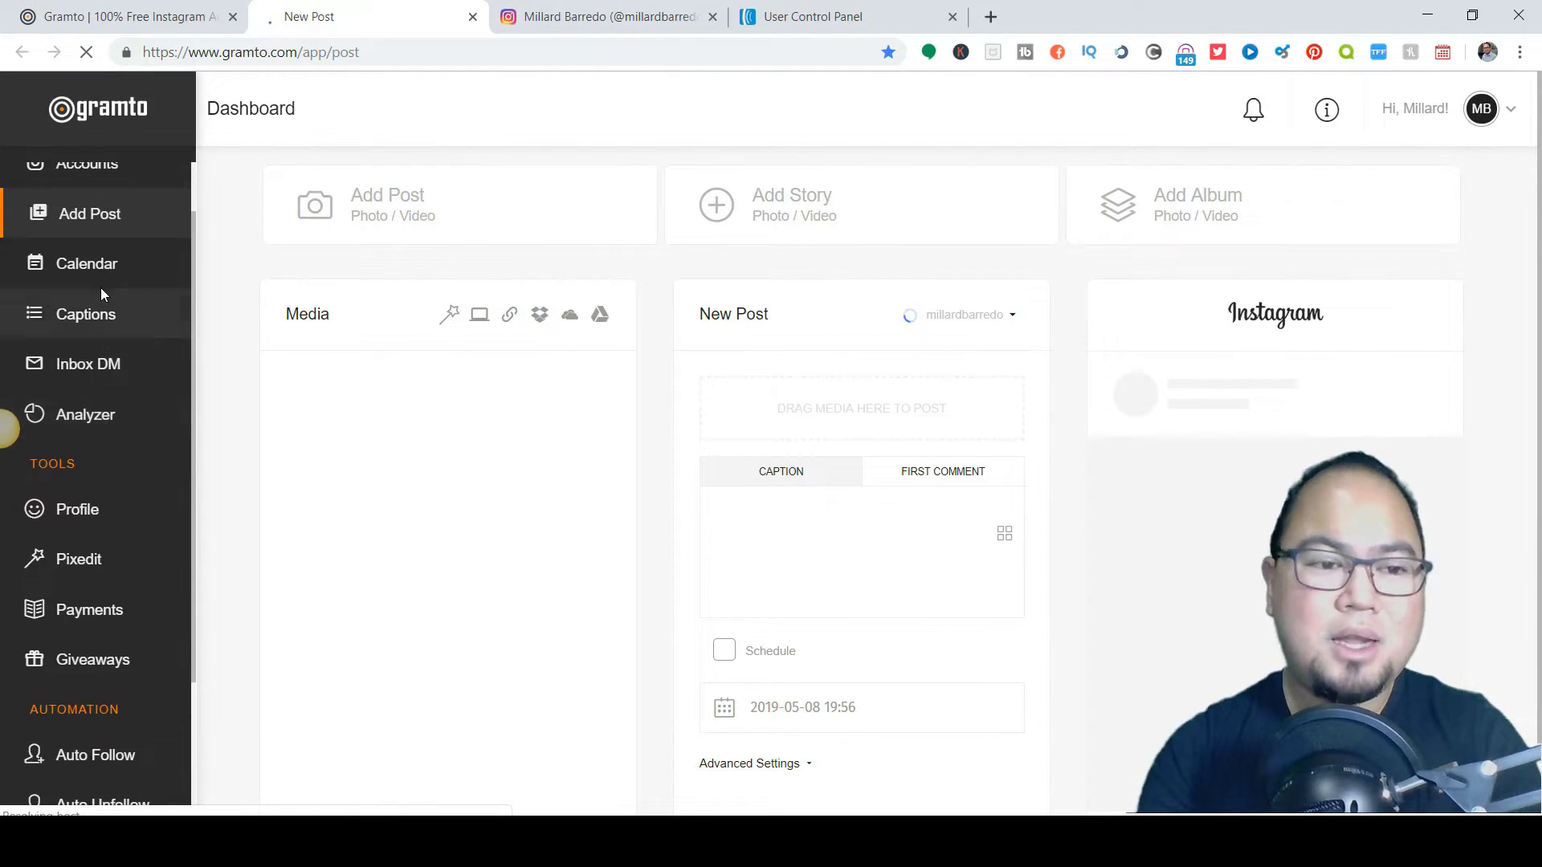
pyautogui.scroll(1, 101, 288)
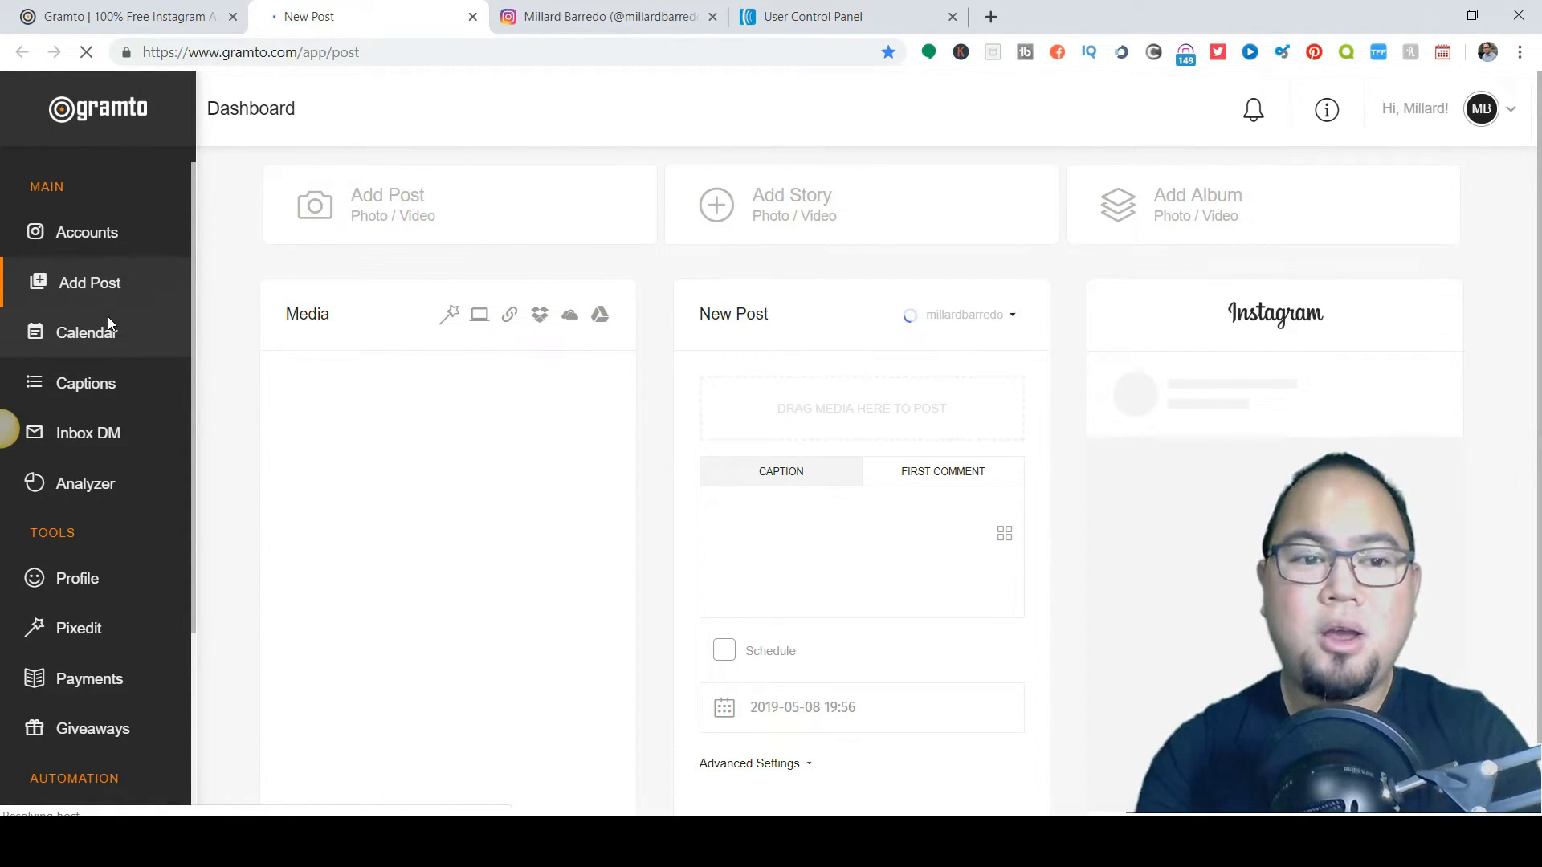
# Browse the scheduled posts calendar and show the post planned for May 31, 2019.
pyautogui.click(116, 349)
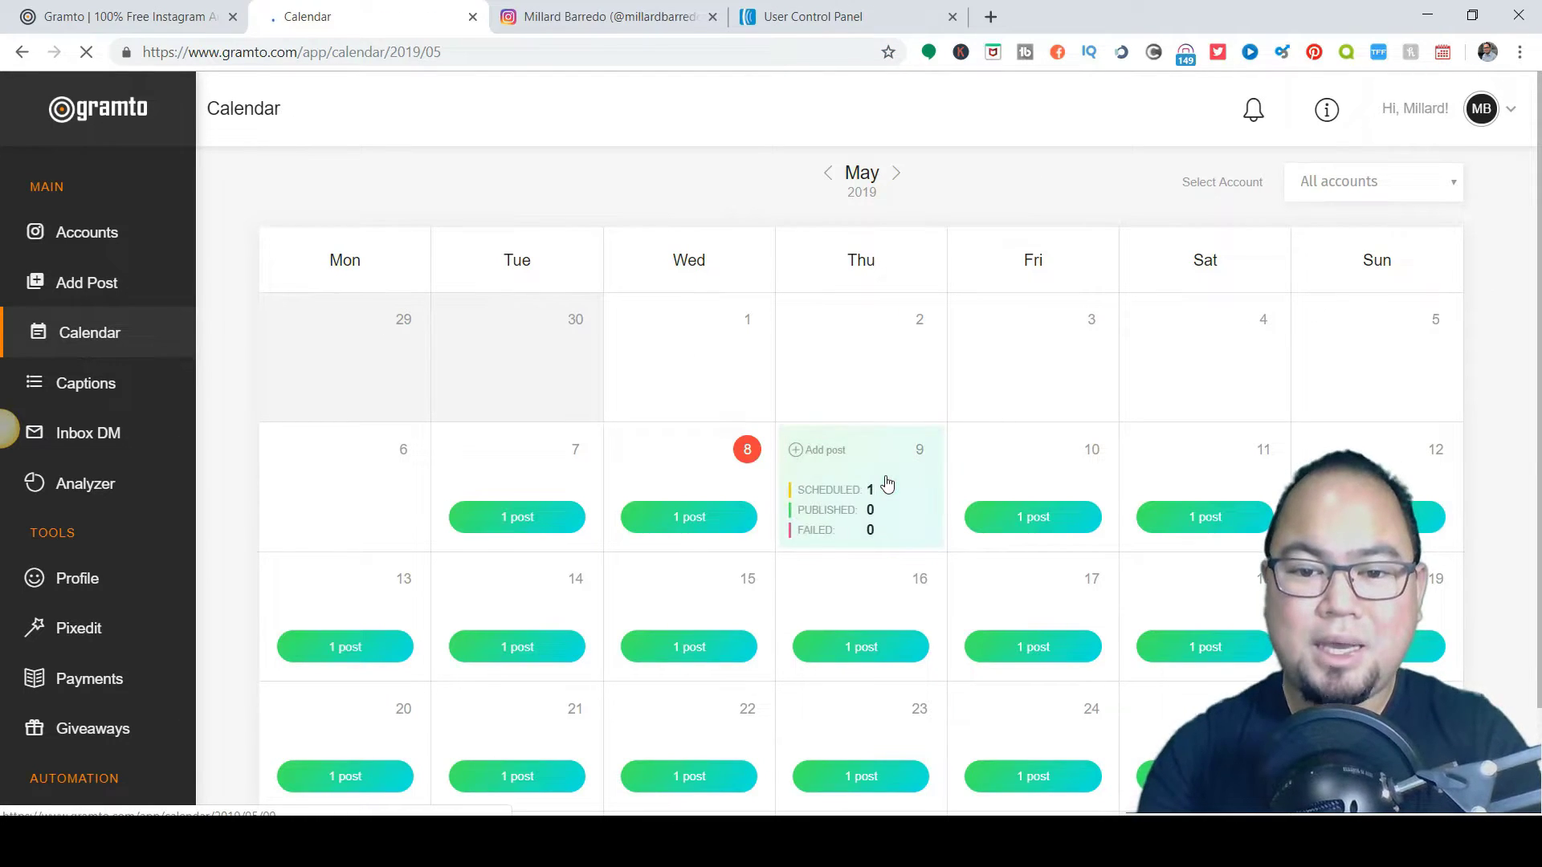
pyautogui.scroll(-1, 887, 459)
pyautogui.scroll(-1, 942, 544)
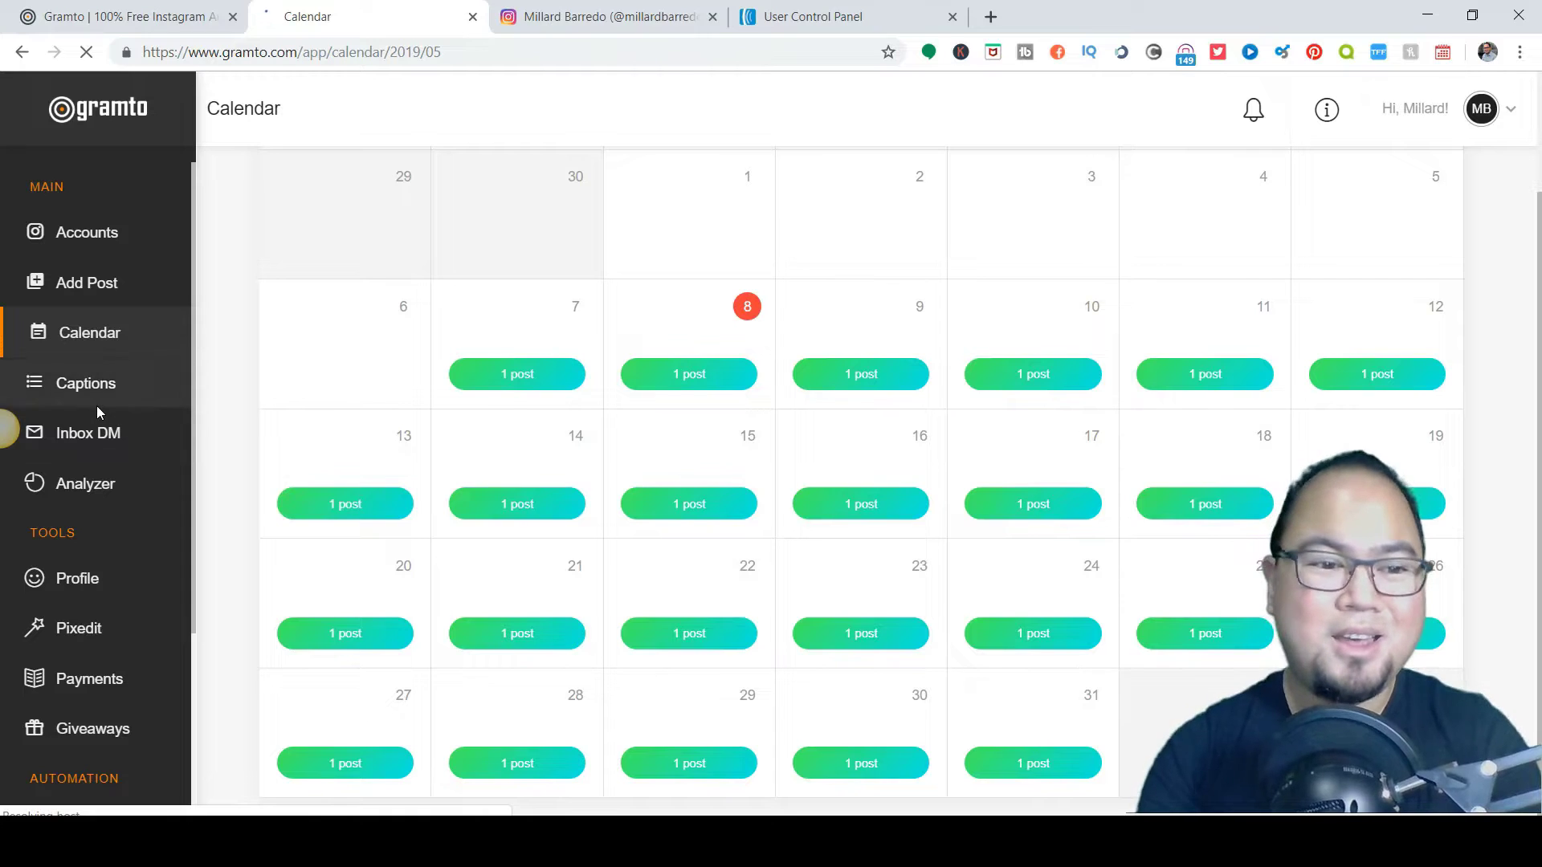
pyautogui.scroll(-1, 97, 406)
pyautogui.scroll(-2, 96, 406)
pyautogui.scroll(2, 727, 272)
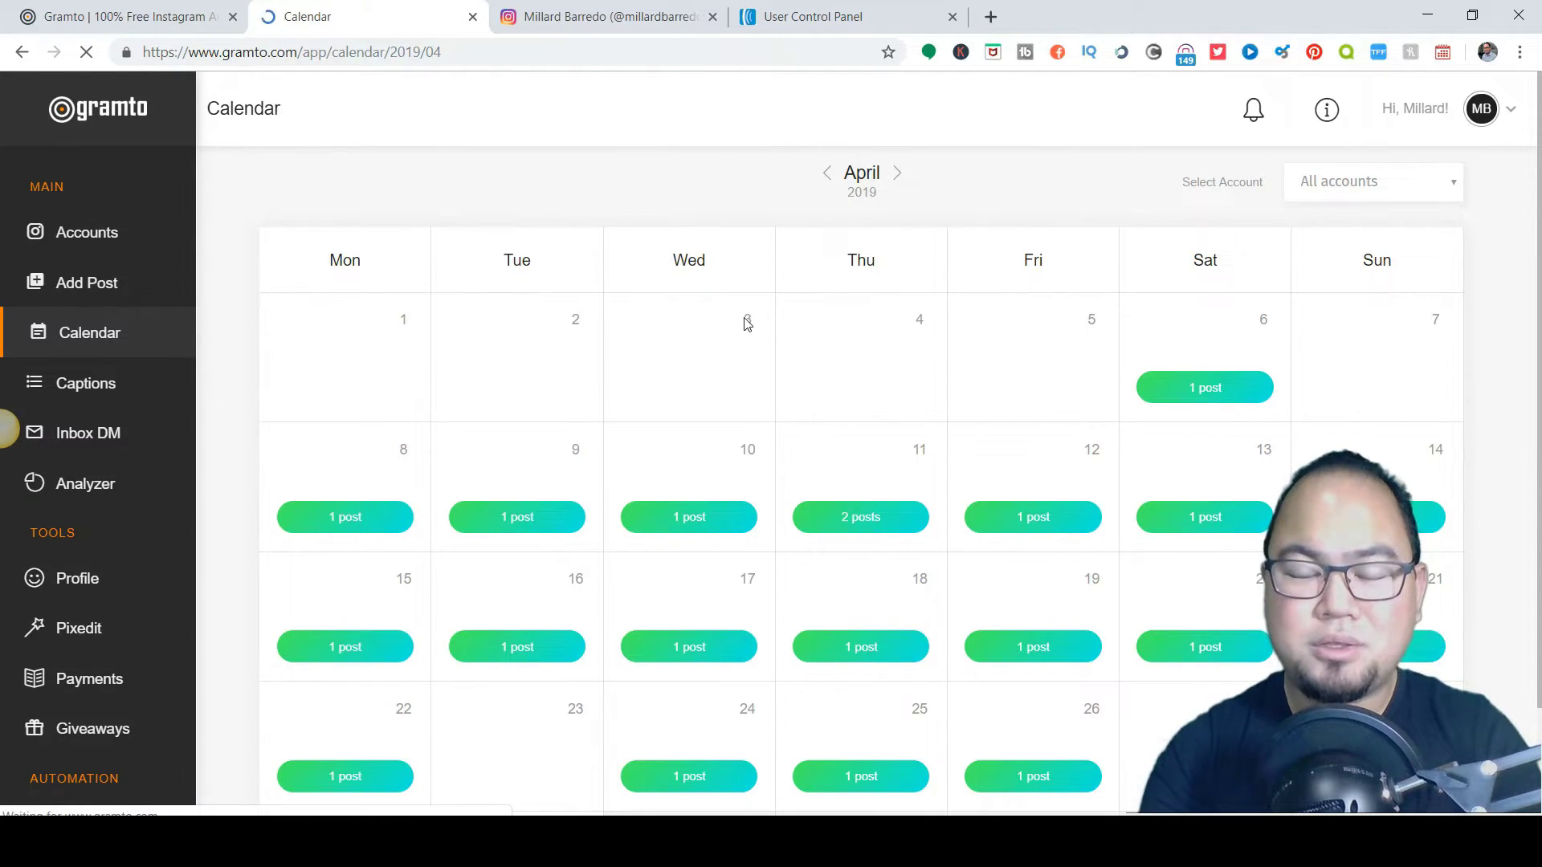
pyautogui.scroll(-1, 744, 327)
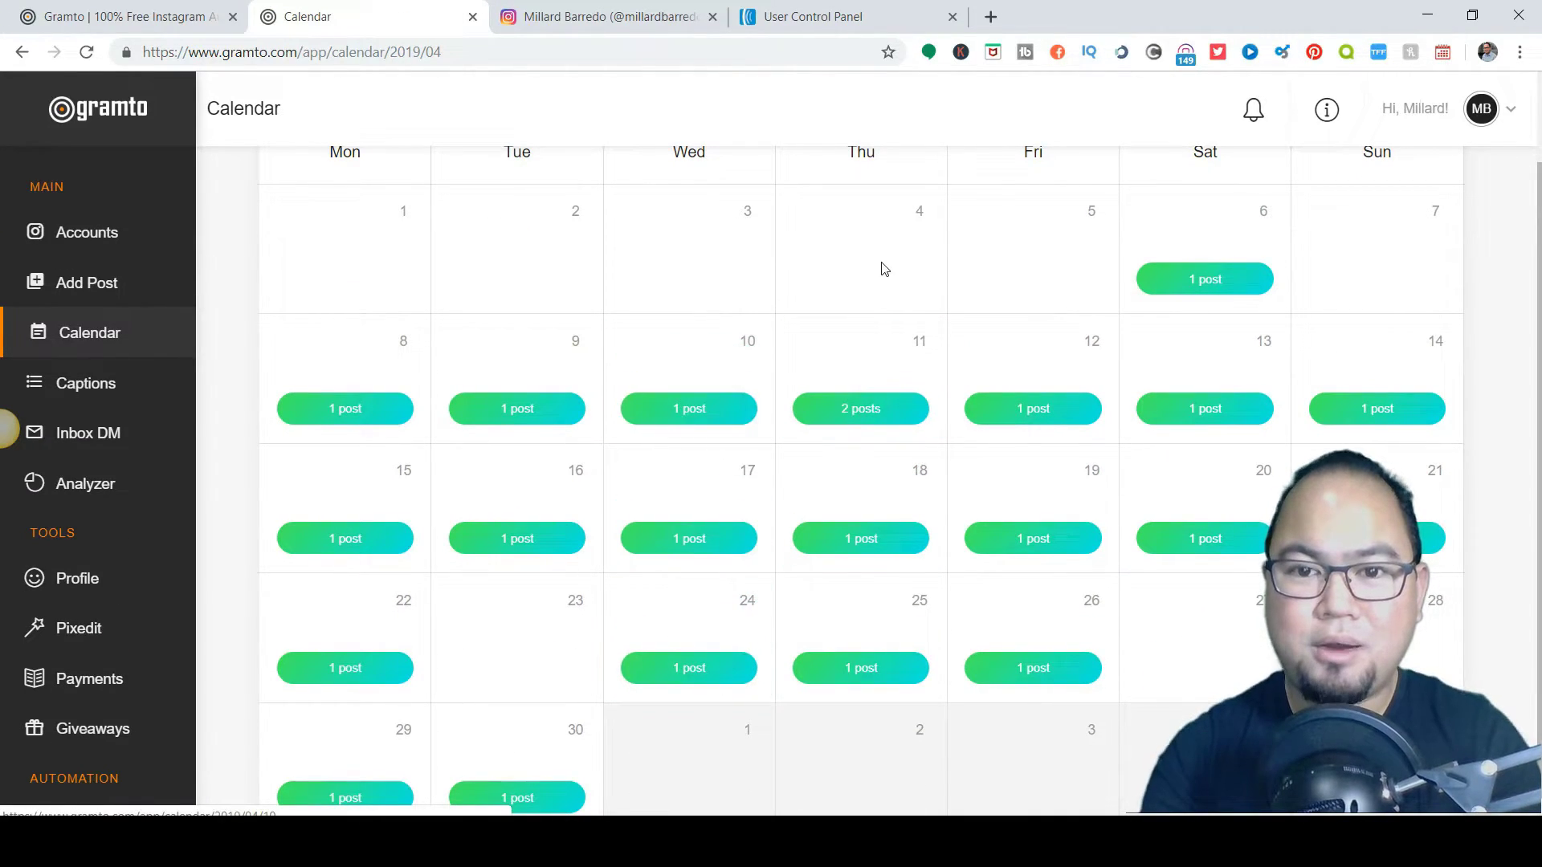
pyautogui.scroll(1, 881, 263)
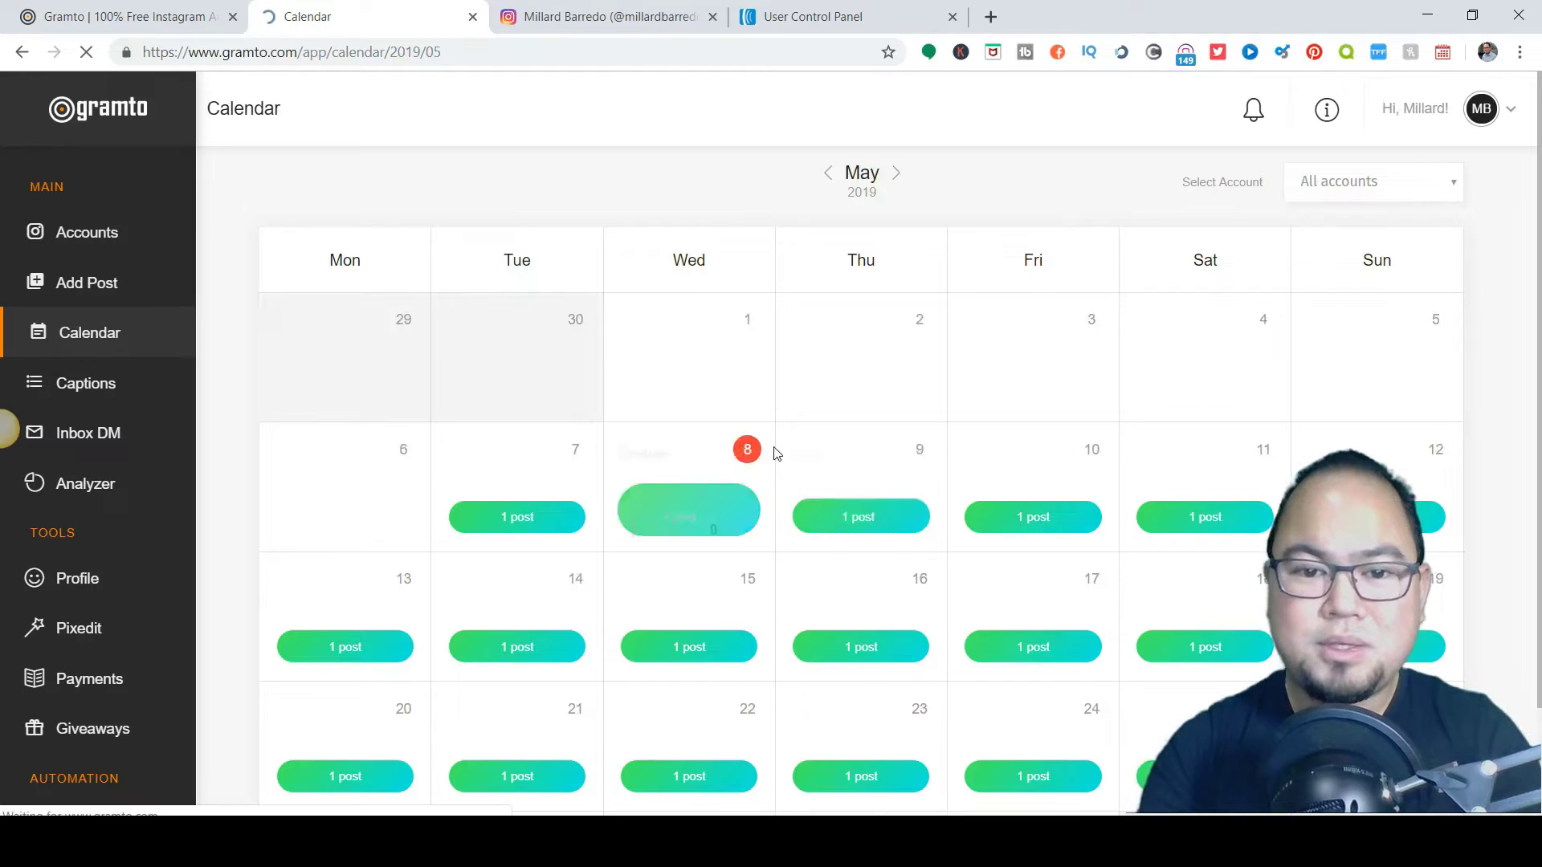
pyautogui.scroll(-1, 775, 454)
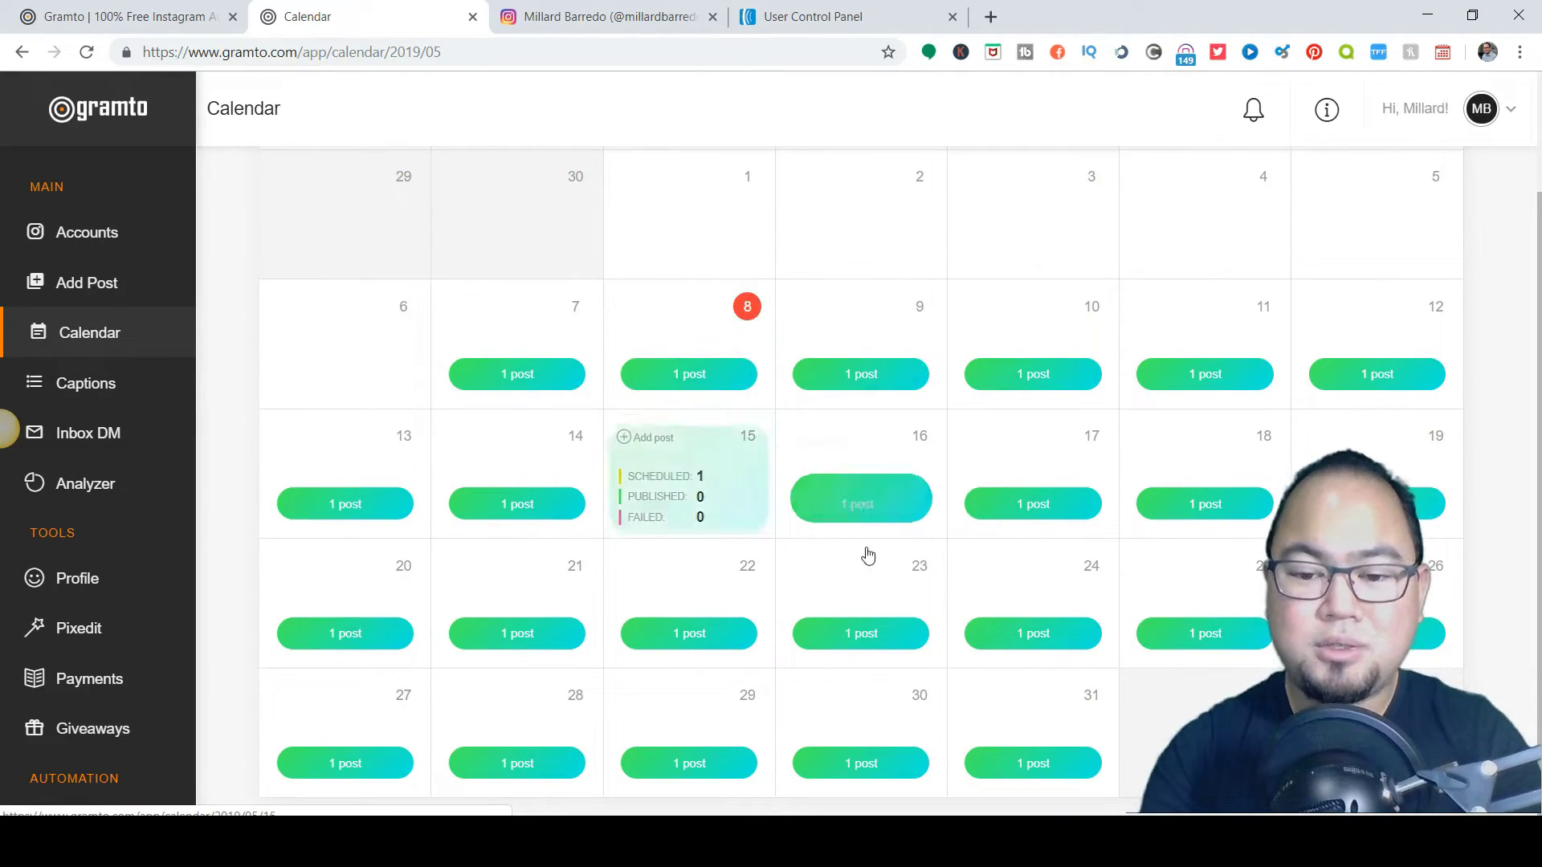
pyautogui.click(1078, 766)
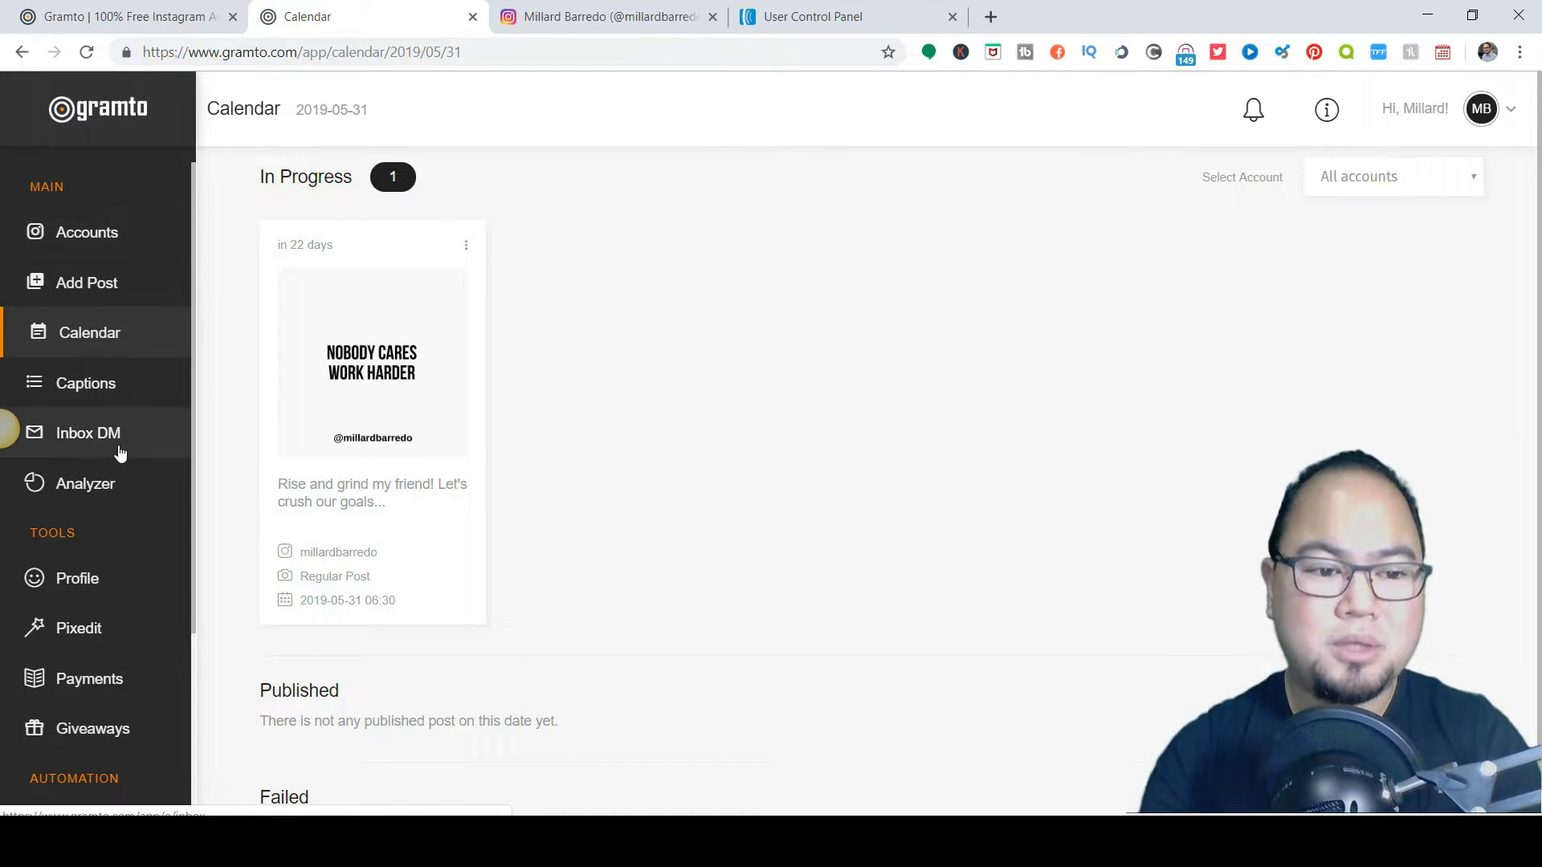
pyautogui.scroll(-2, 120, 448)
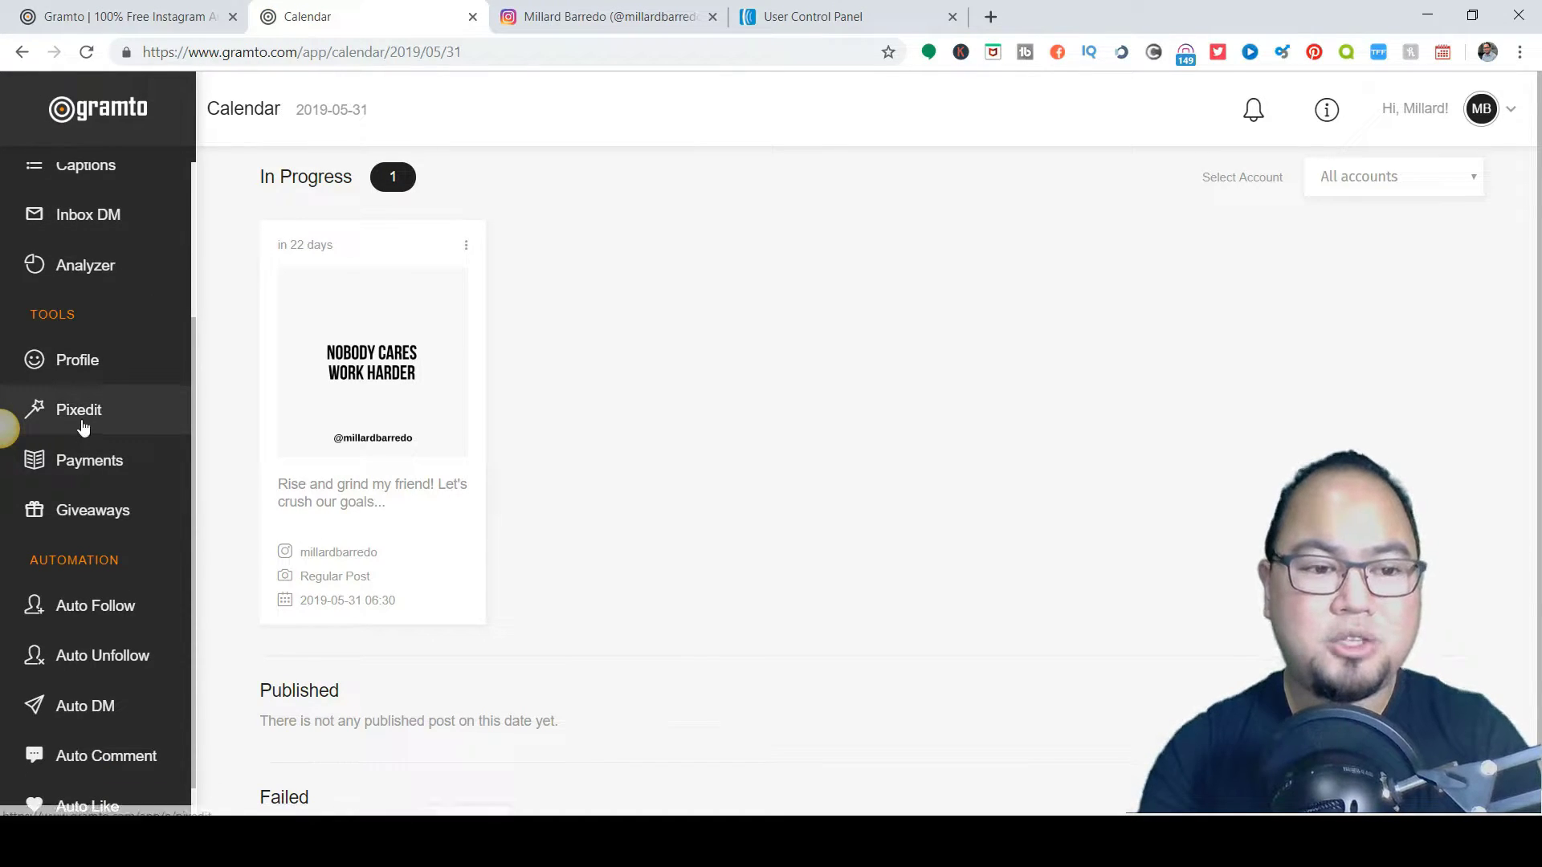
# Open the Pixedit image editor in a new tab, glance at it, and return to the calendar.
pyautogui.rightClick(79, 429)
pyautogui.click(117, 431)
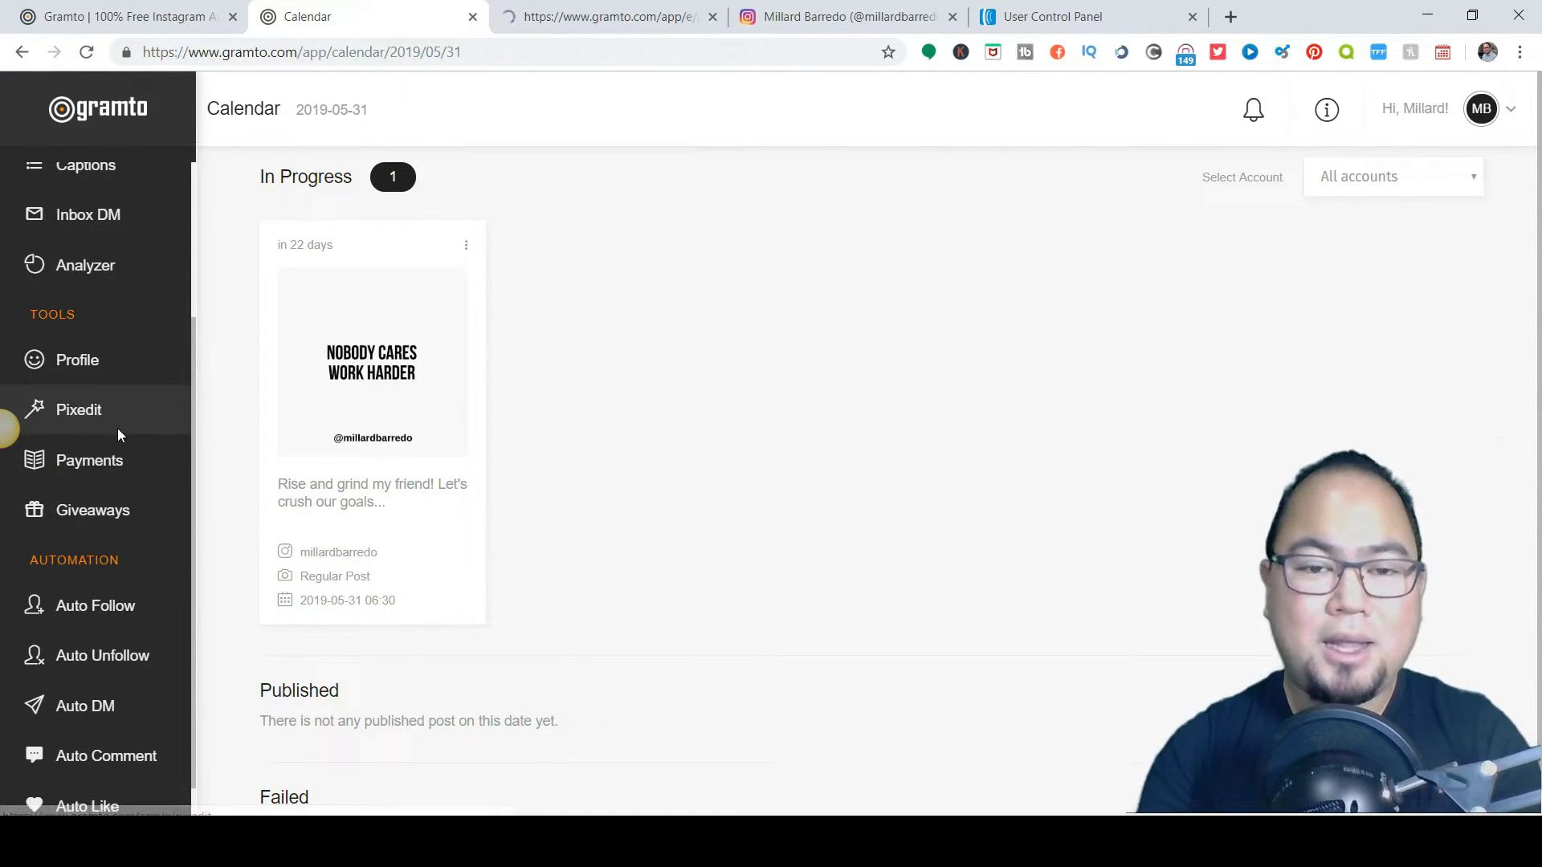
pyautogui.click(574, 13)
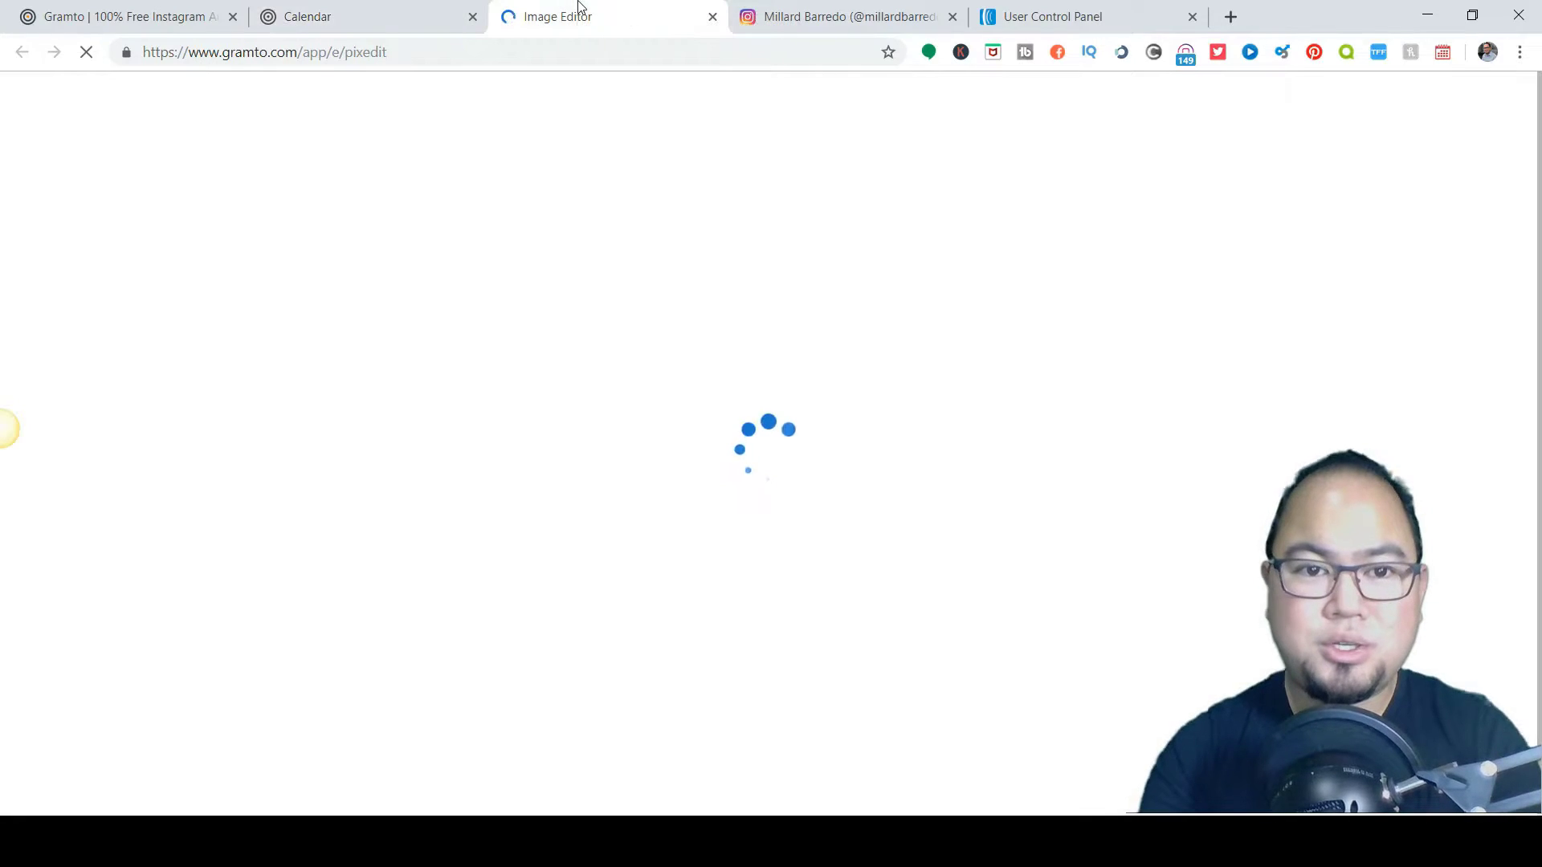
pyautogui.click(386, 10)
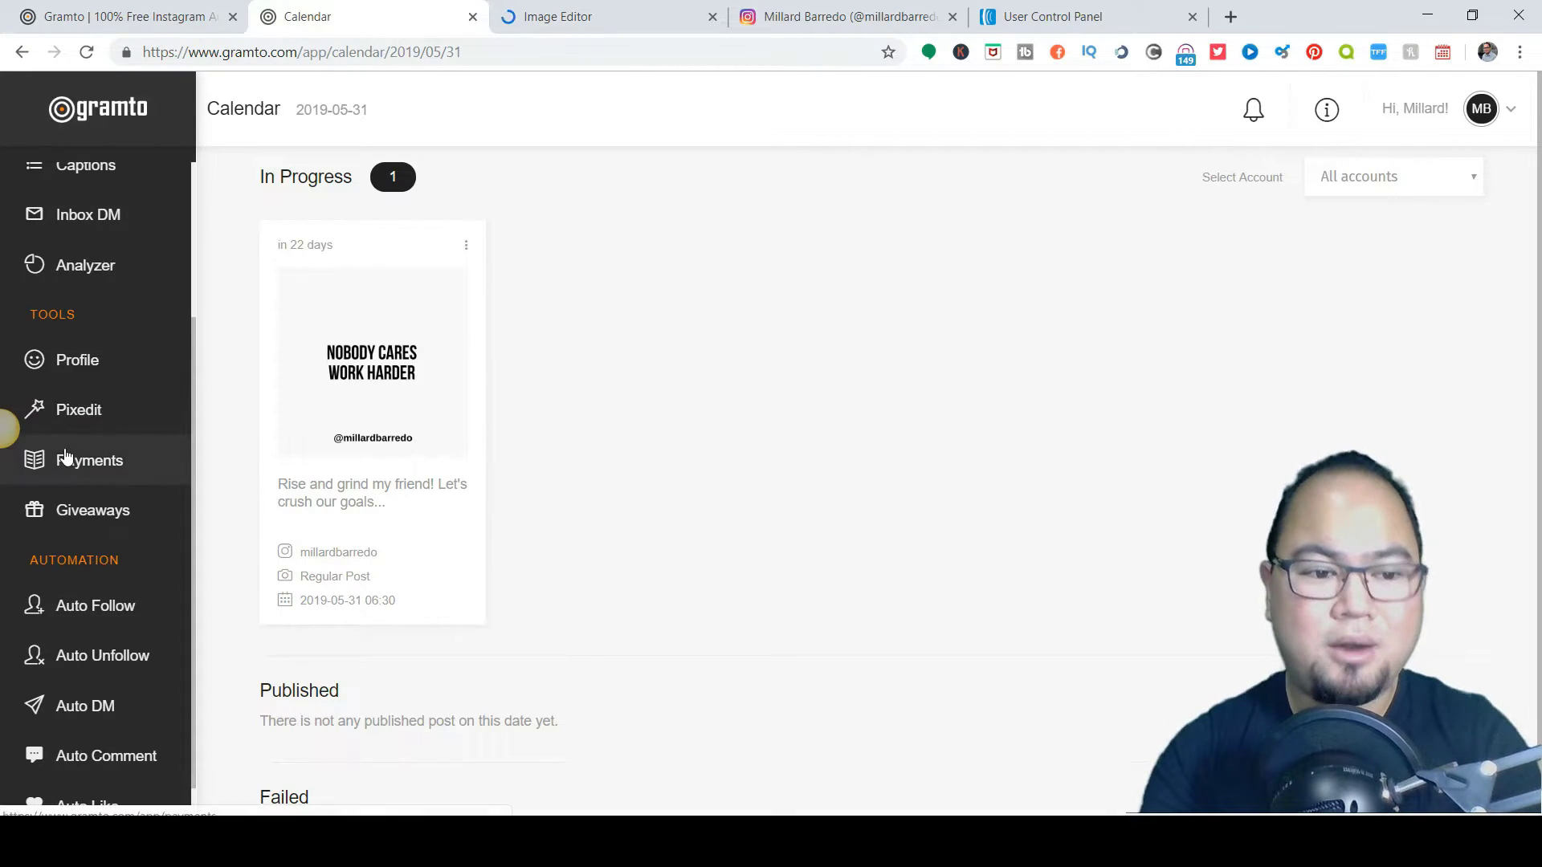
pyautogui.scroll(-1, 72, 458)
pyautogui.click(87, 550)
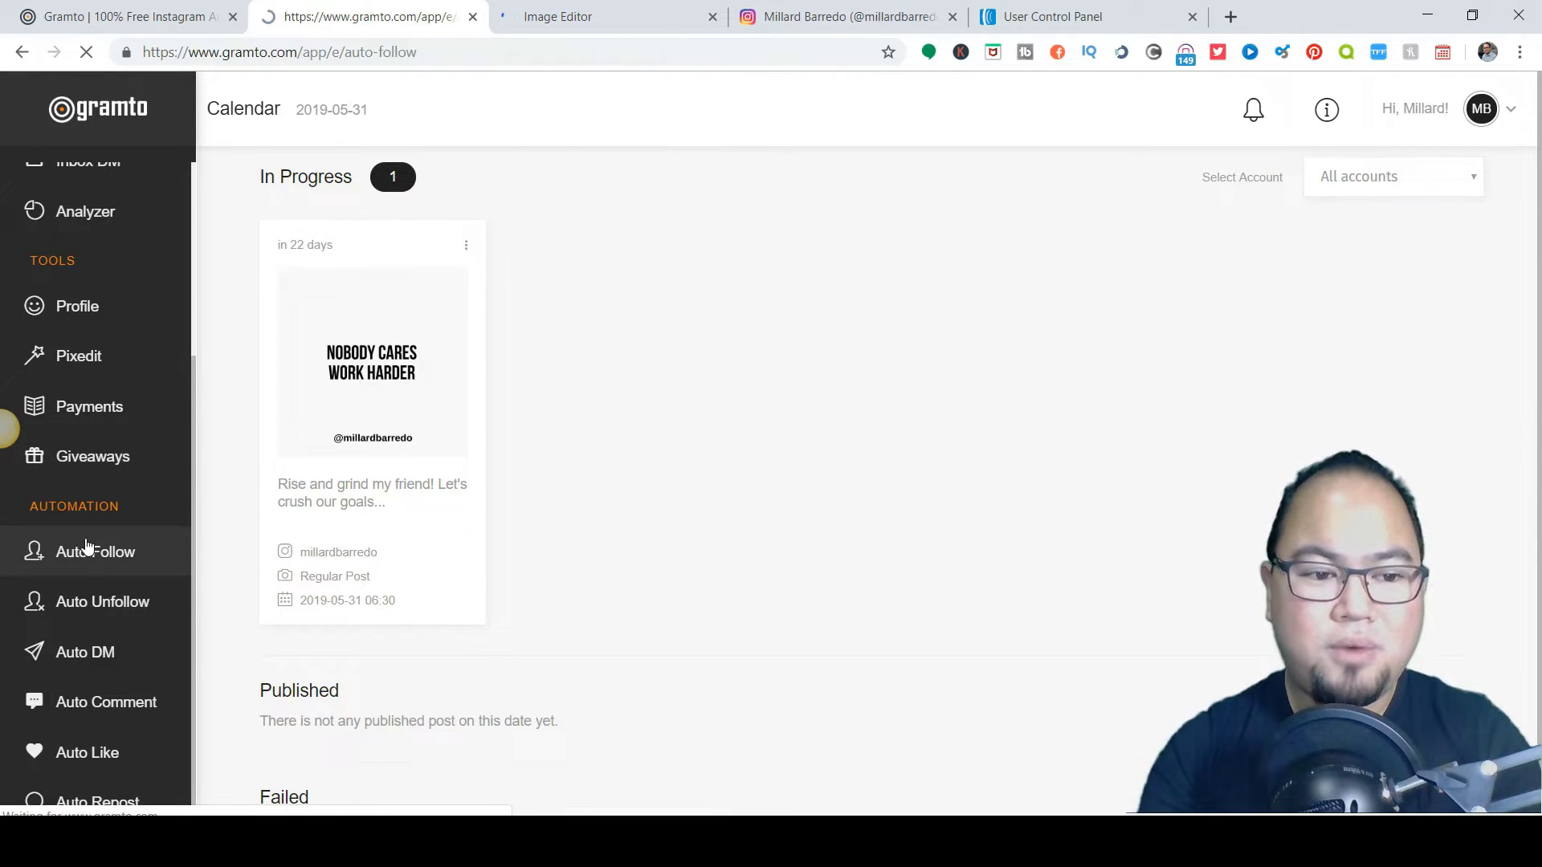
pyautogui.scroll(-4, 164, 512)
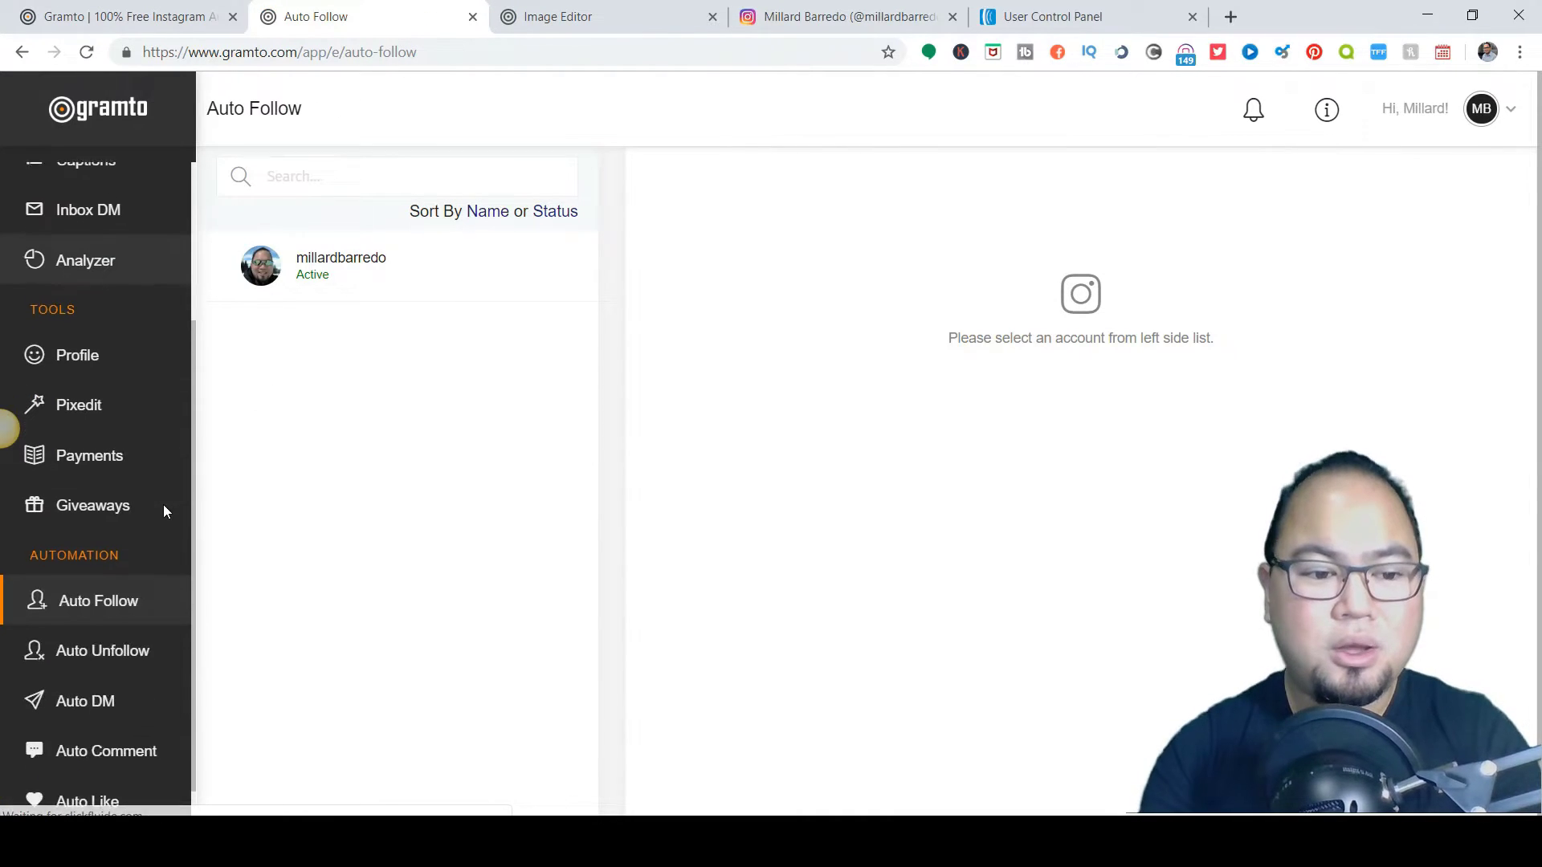
pyautogui.scroll(-1, 164, 512)
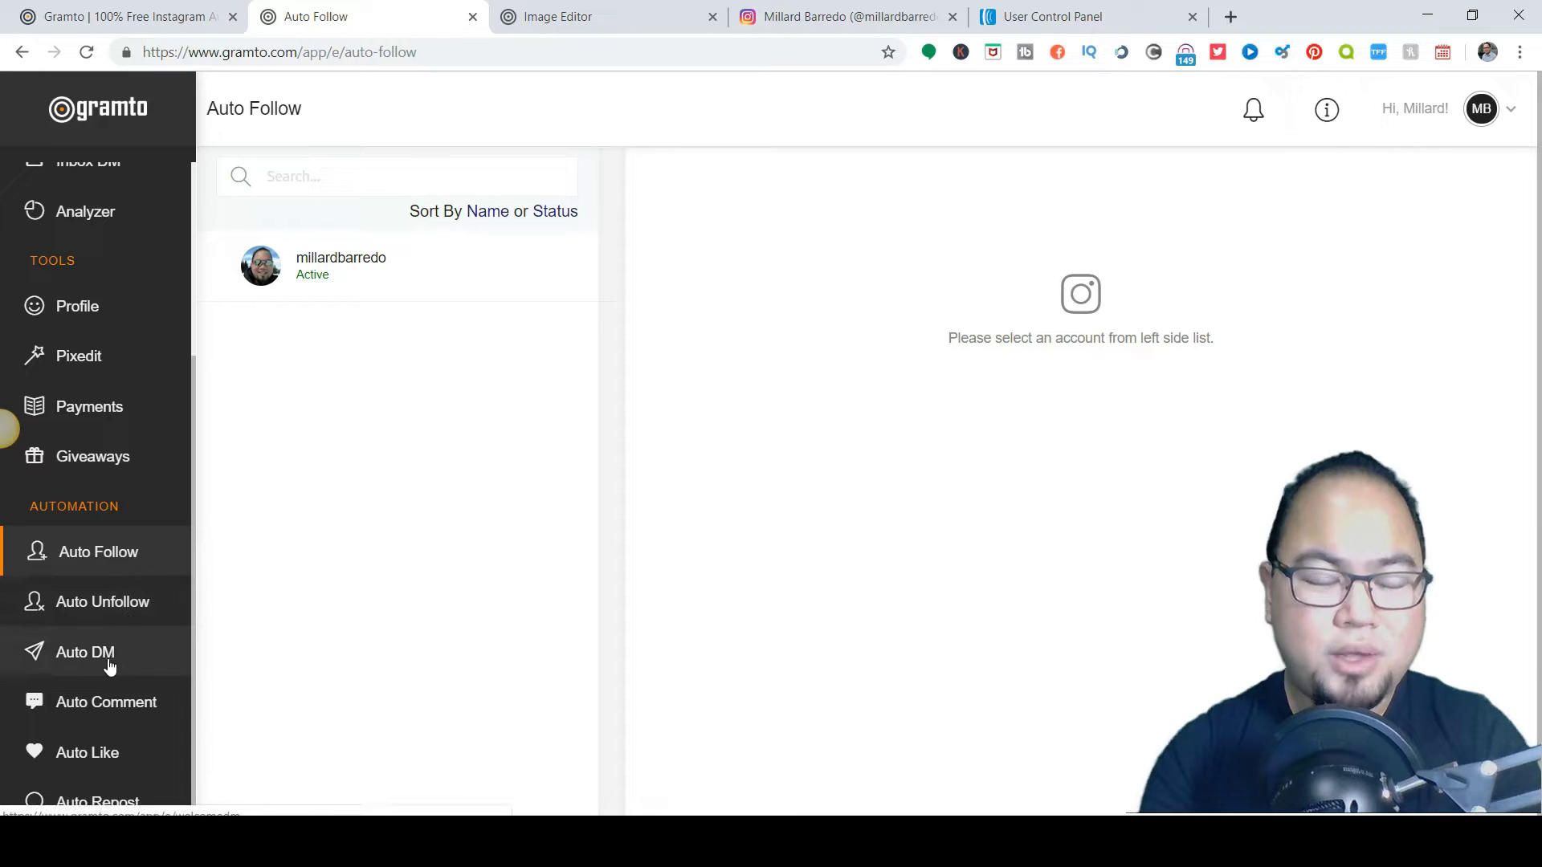
pyautogui.click(350, 287)
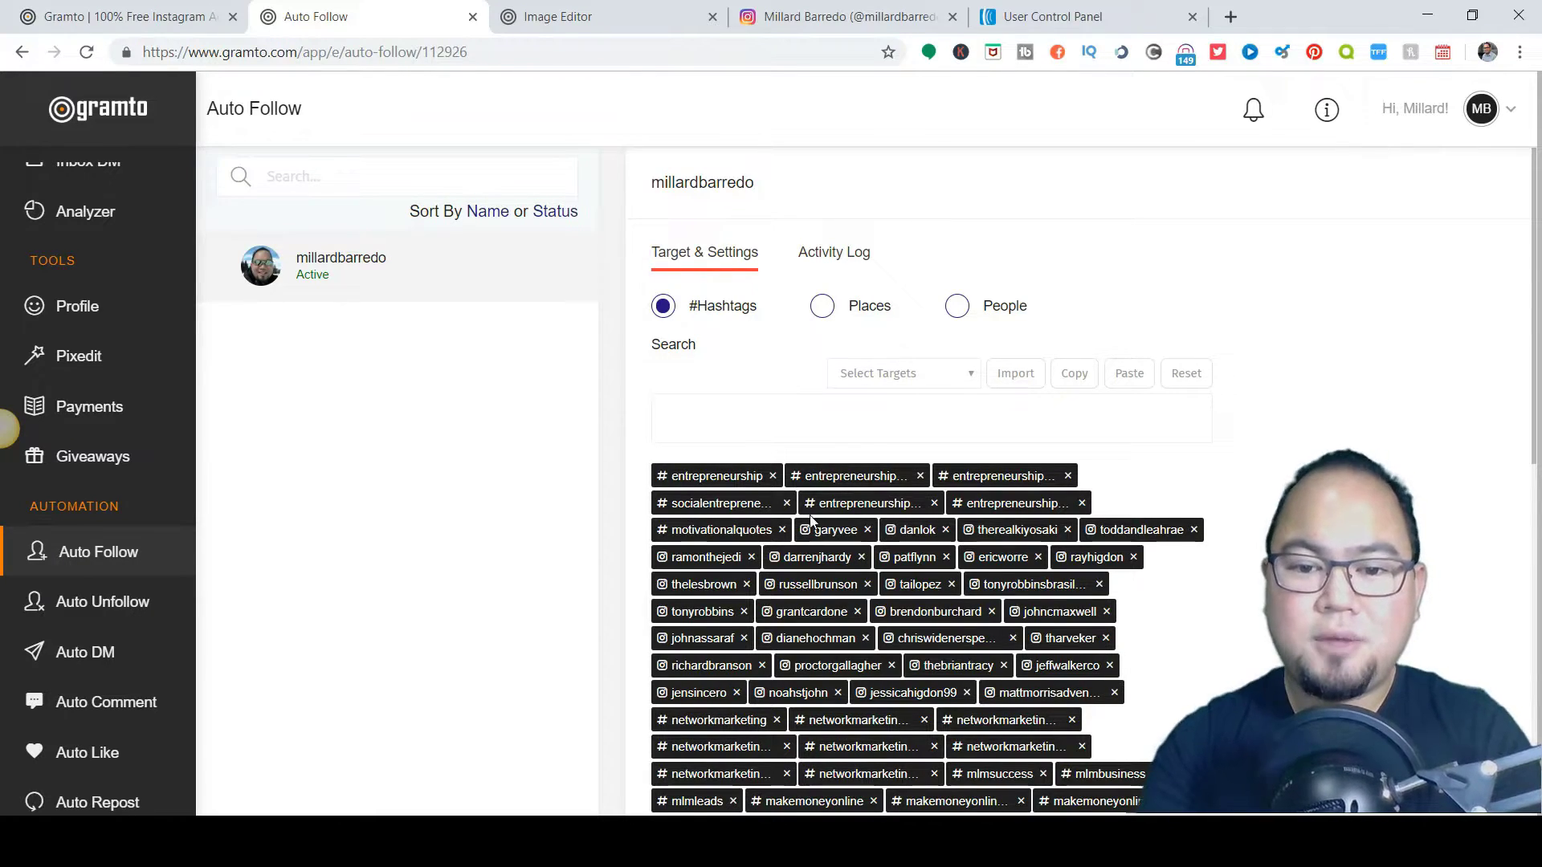
pyautogui.scroll(-1, 457, 472)
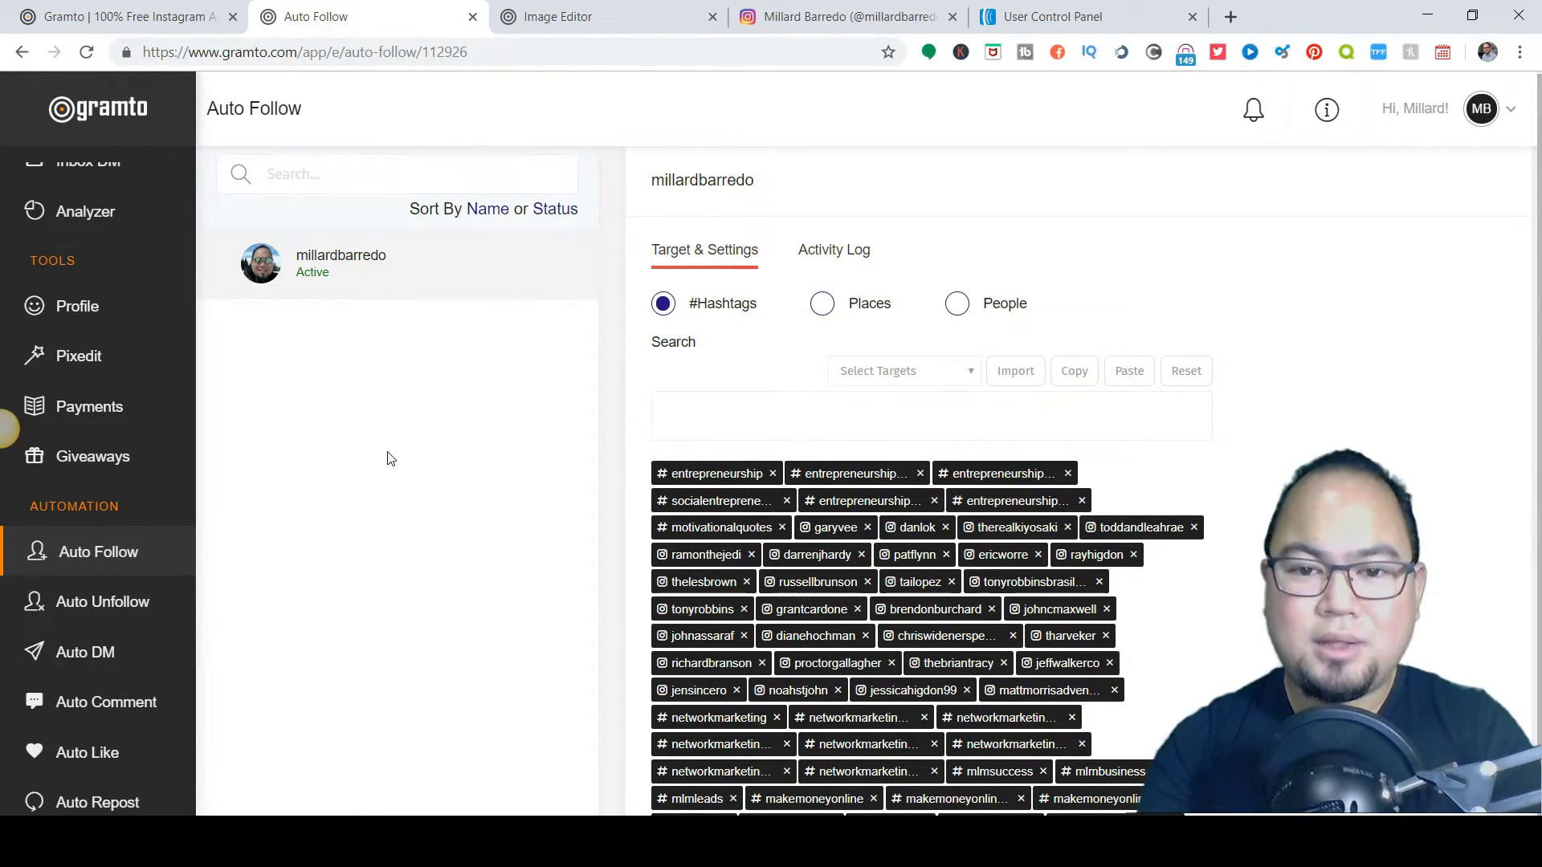
pyautogui.scroll(-10, 767, 358)
pyautogui.scroll(1, 768, 357)
pyautogui.click(828, 221)
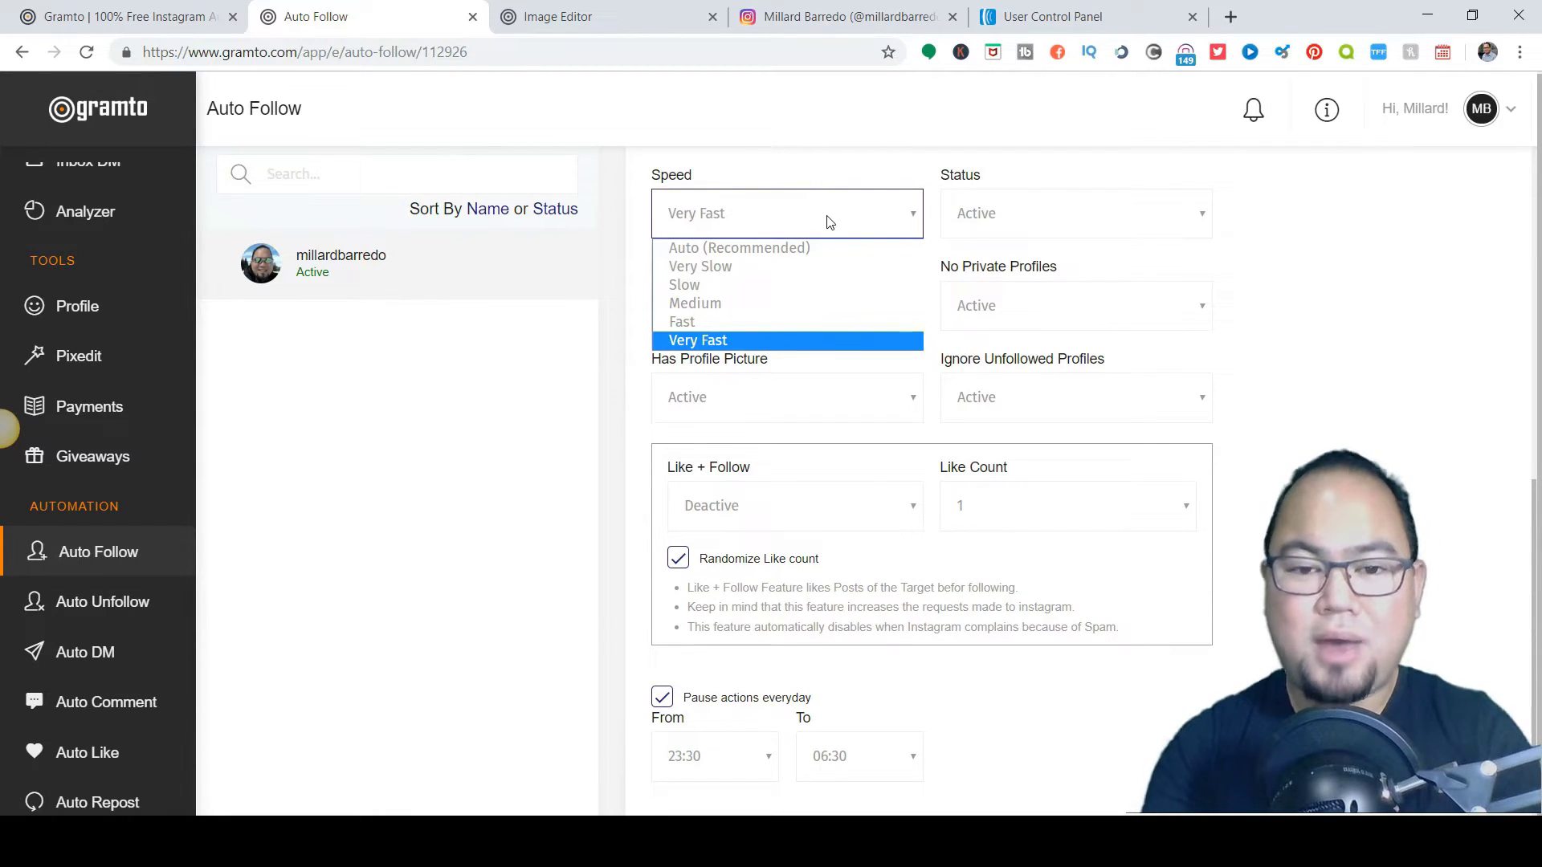
pyautogui.click(828, 221)
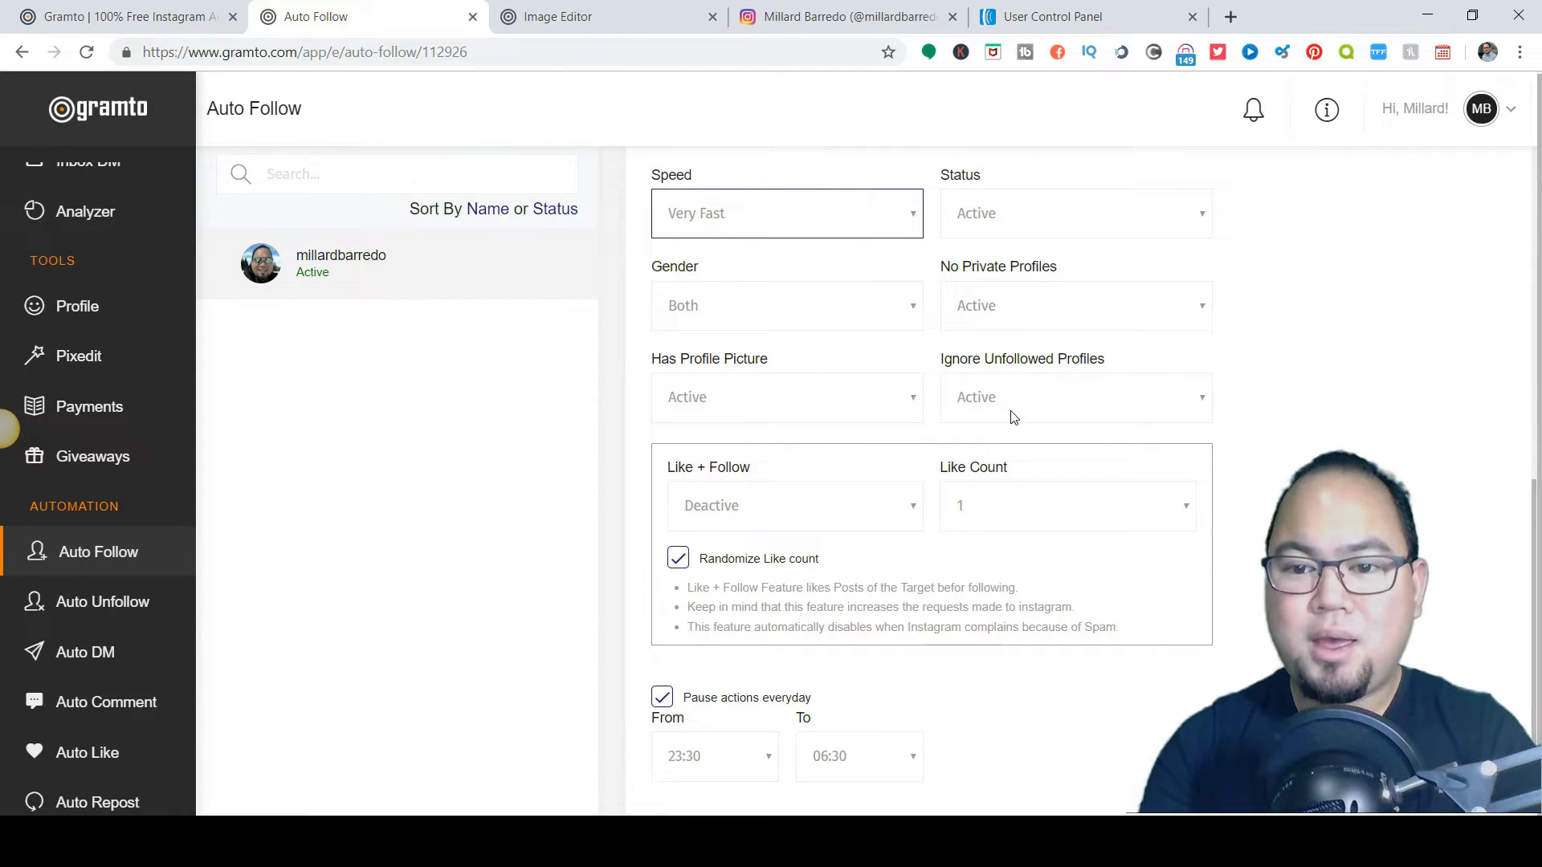
pyautogui.scroll(-1, 828, 626)
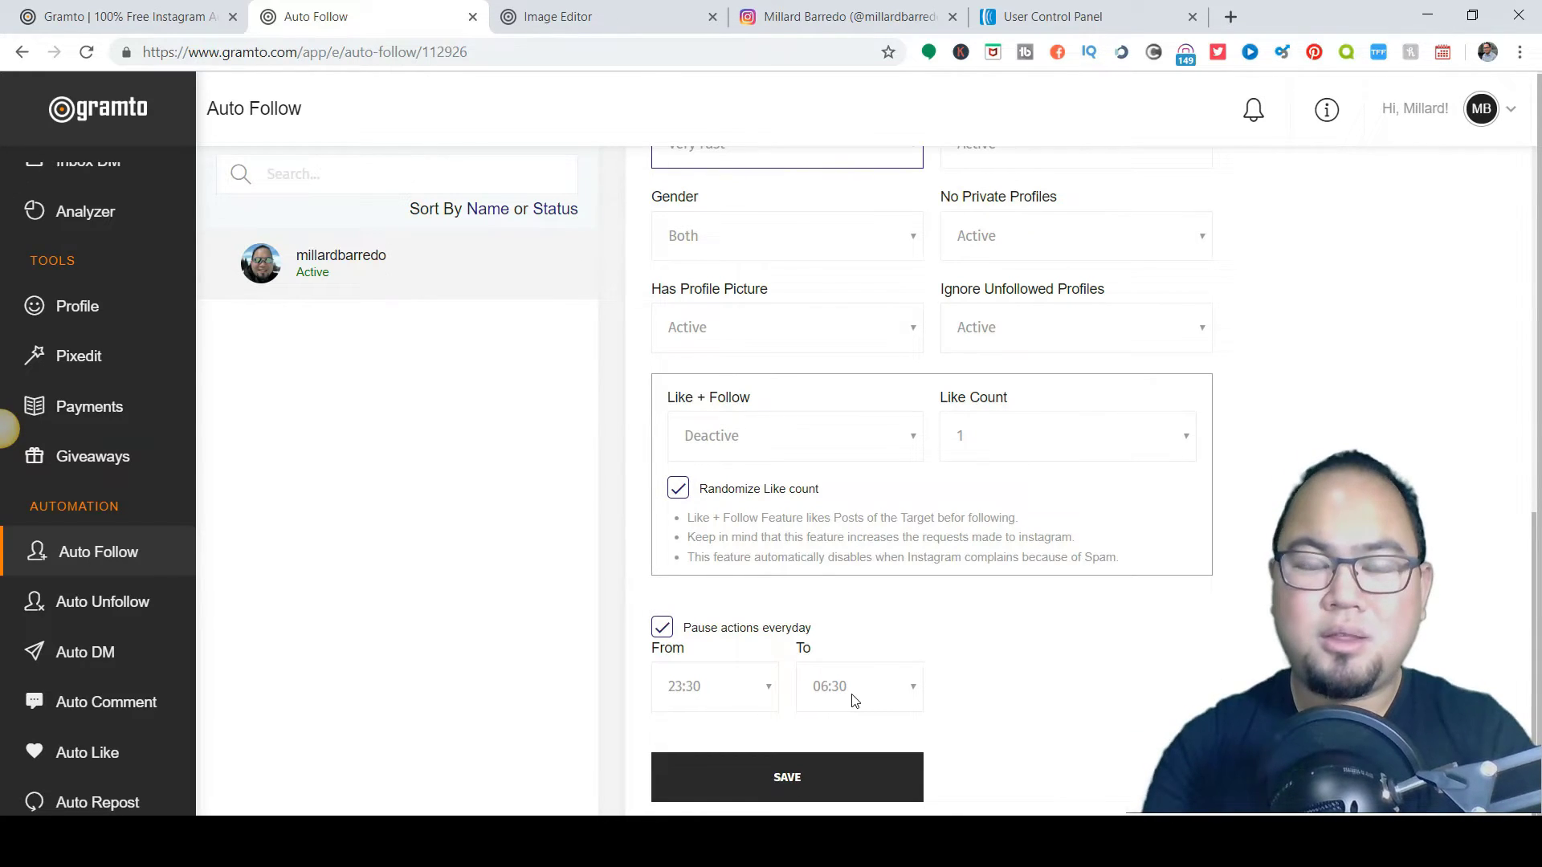
pyautogui.scroll(1, 851, 701)
pyautogui.scroll(1, 853, 701)
pyautogui.scroll(2, 852, 702)
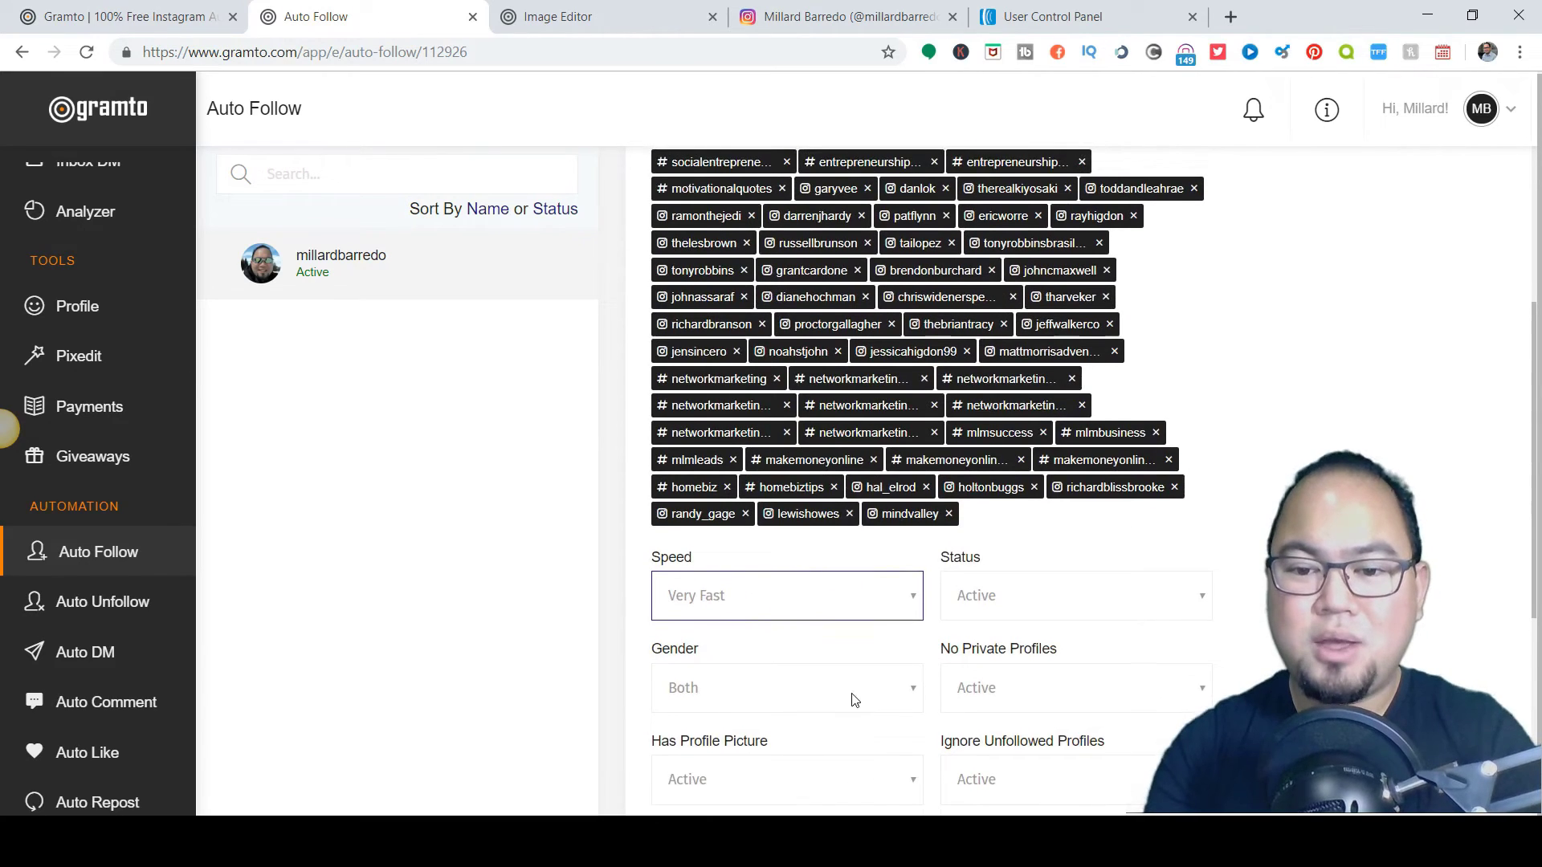
pyautogui.scroll(-2, 852, 701)
pyautogui.scroll(-2, 851, 693)
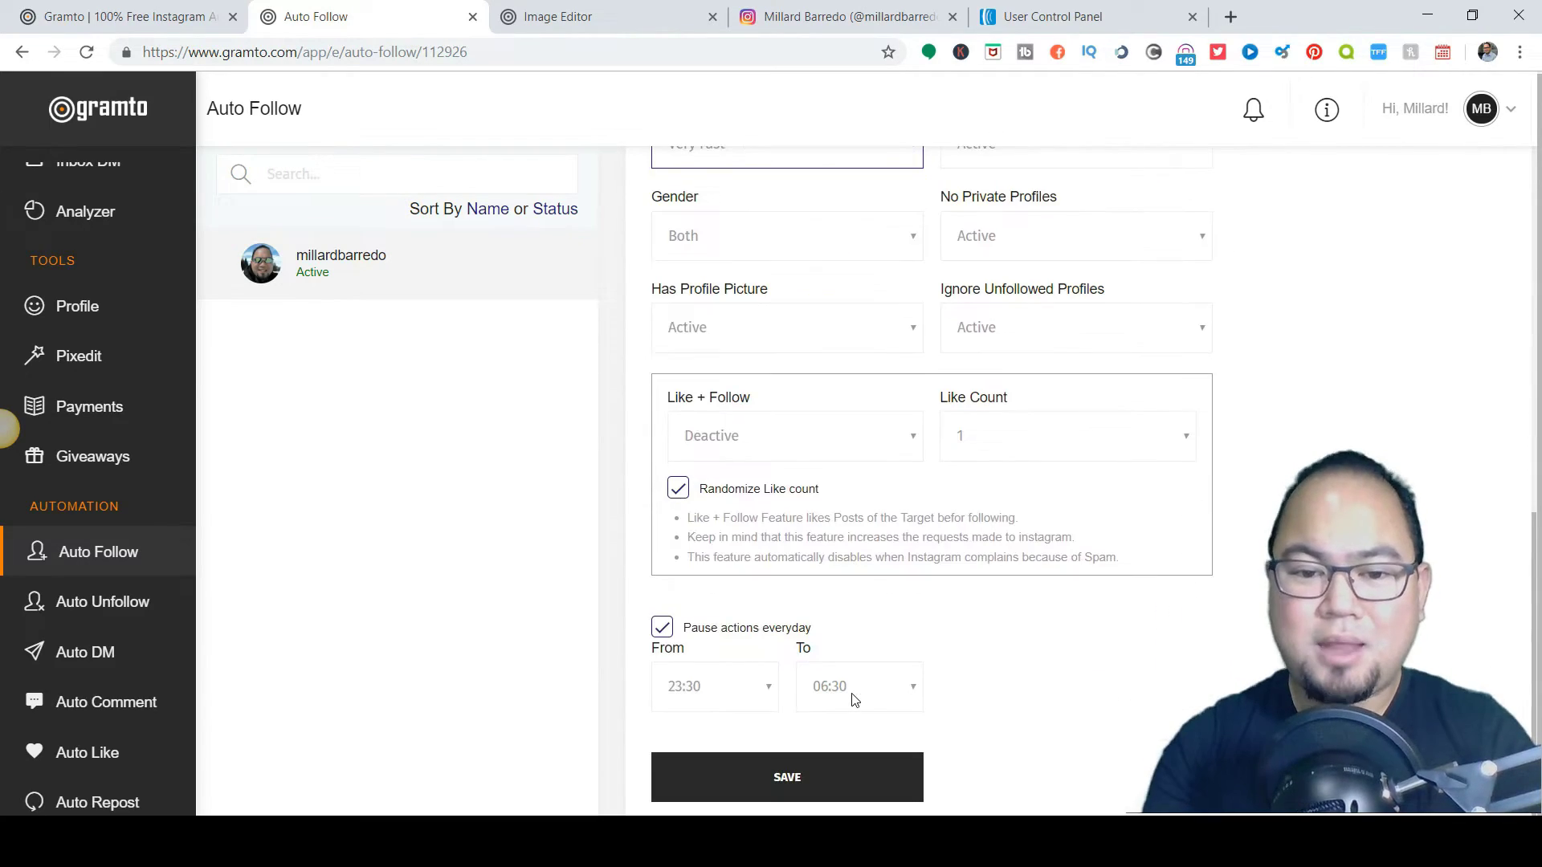
pyautogui.click(117, 602)
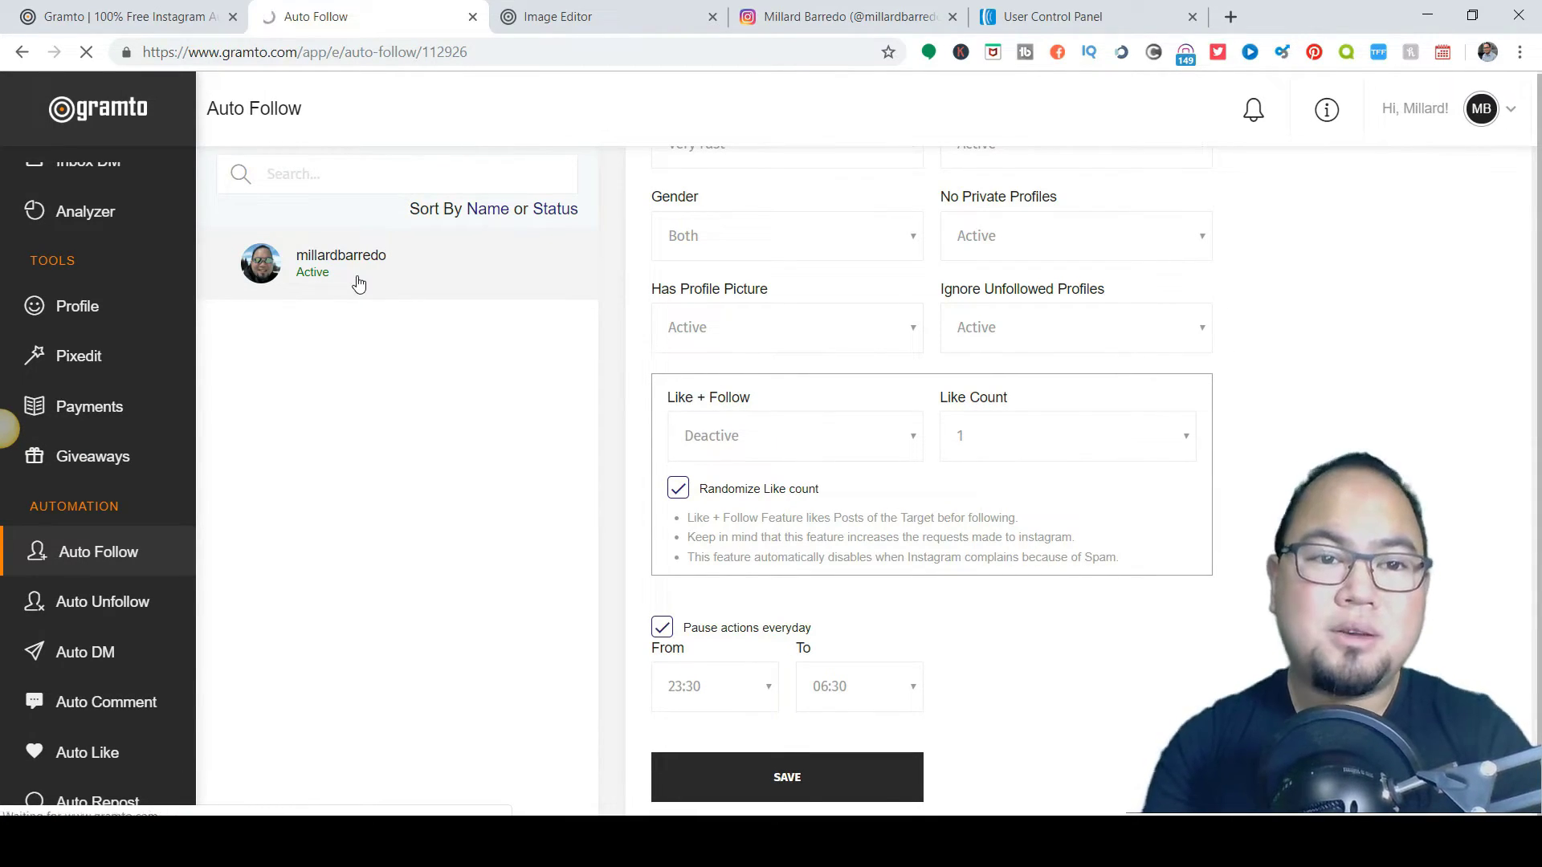
pyautogui.click(347, 192)
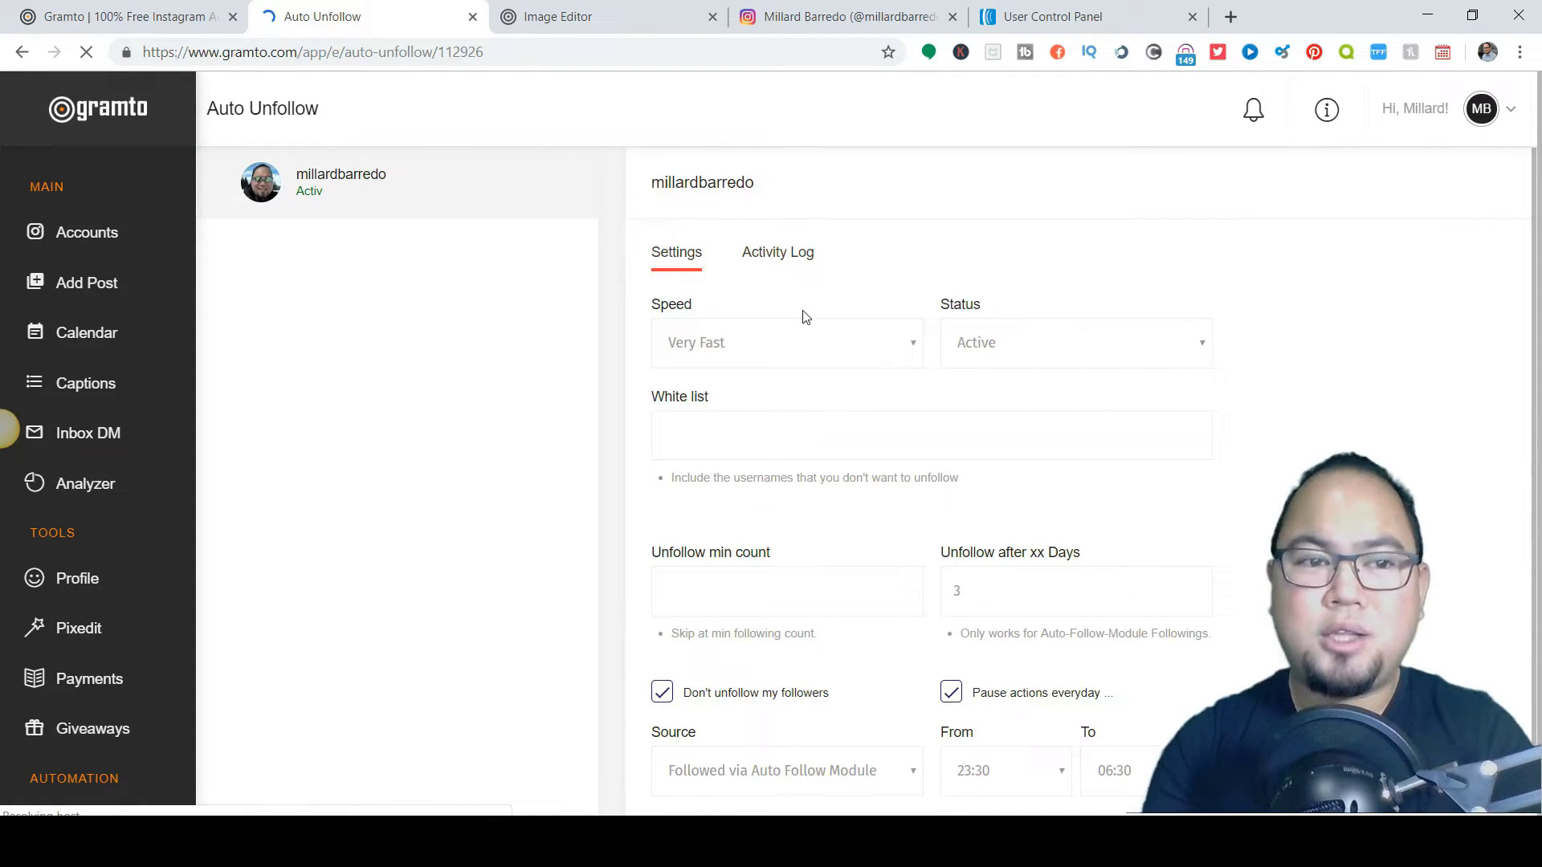
pyautogui.scroll(-2, 806, 293)
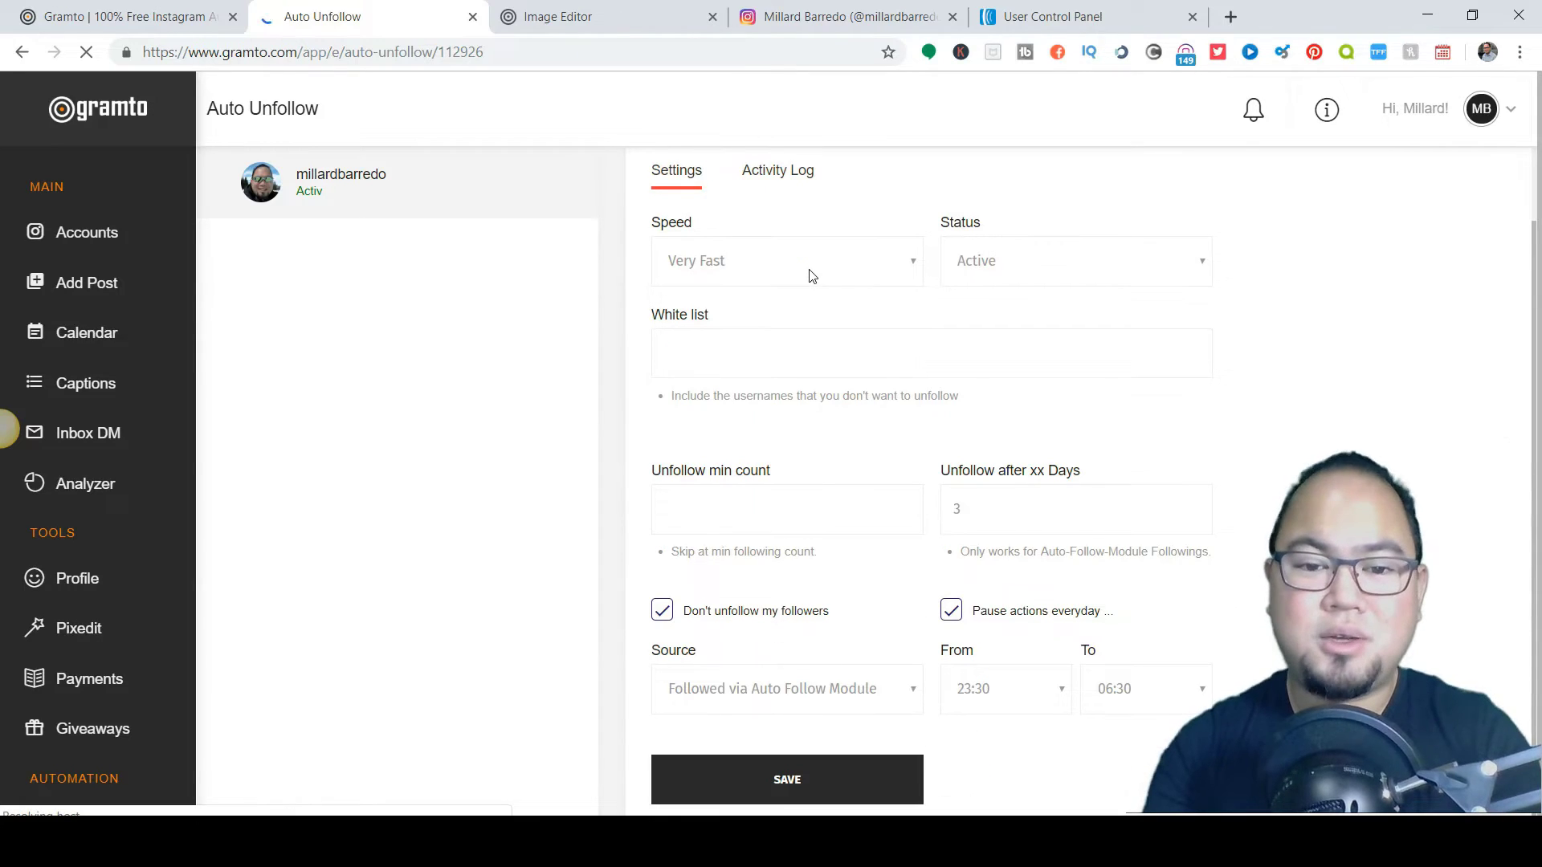
pyautogui.scroll(1, 809, 276)
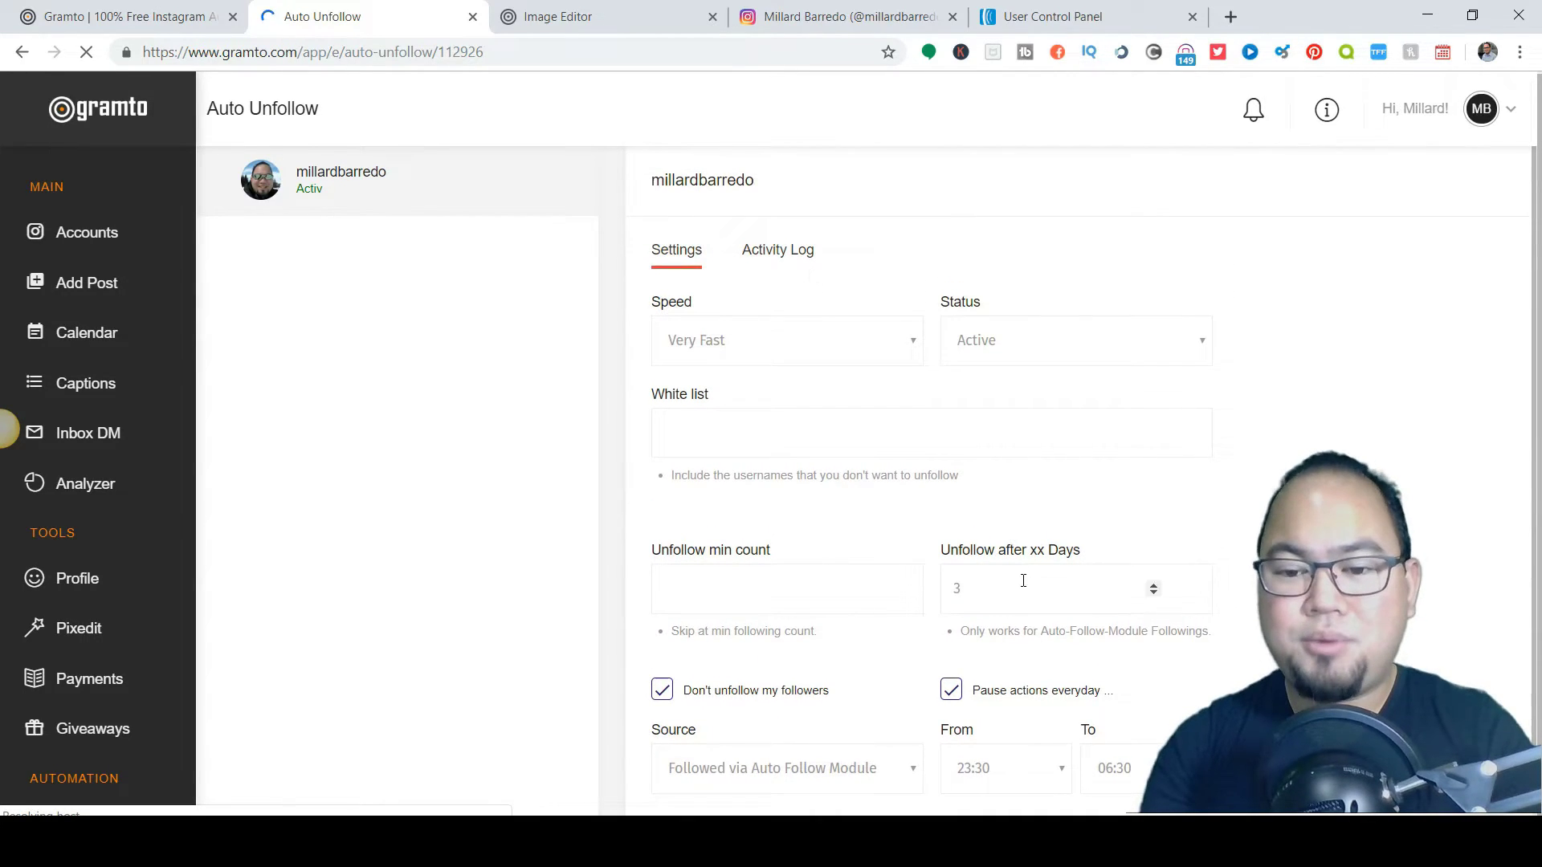
pyautogui.scroll(-1, 1025, 579)
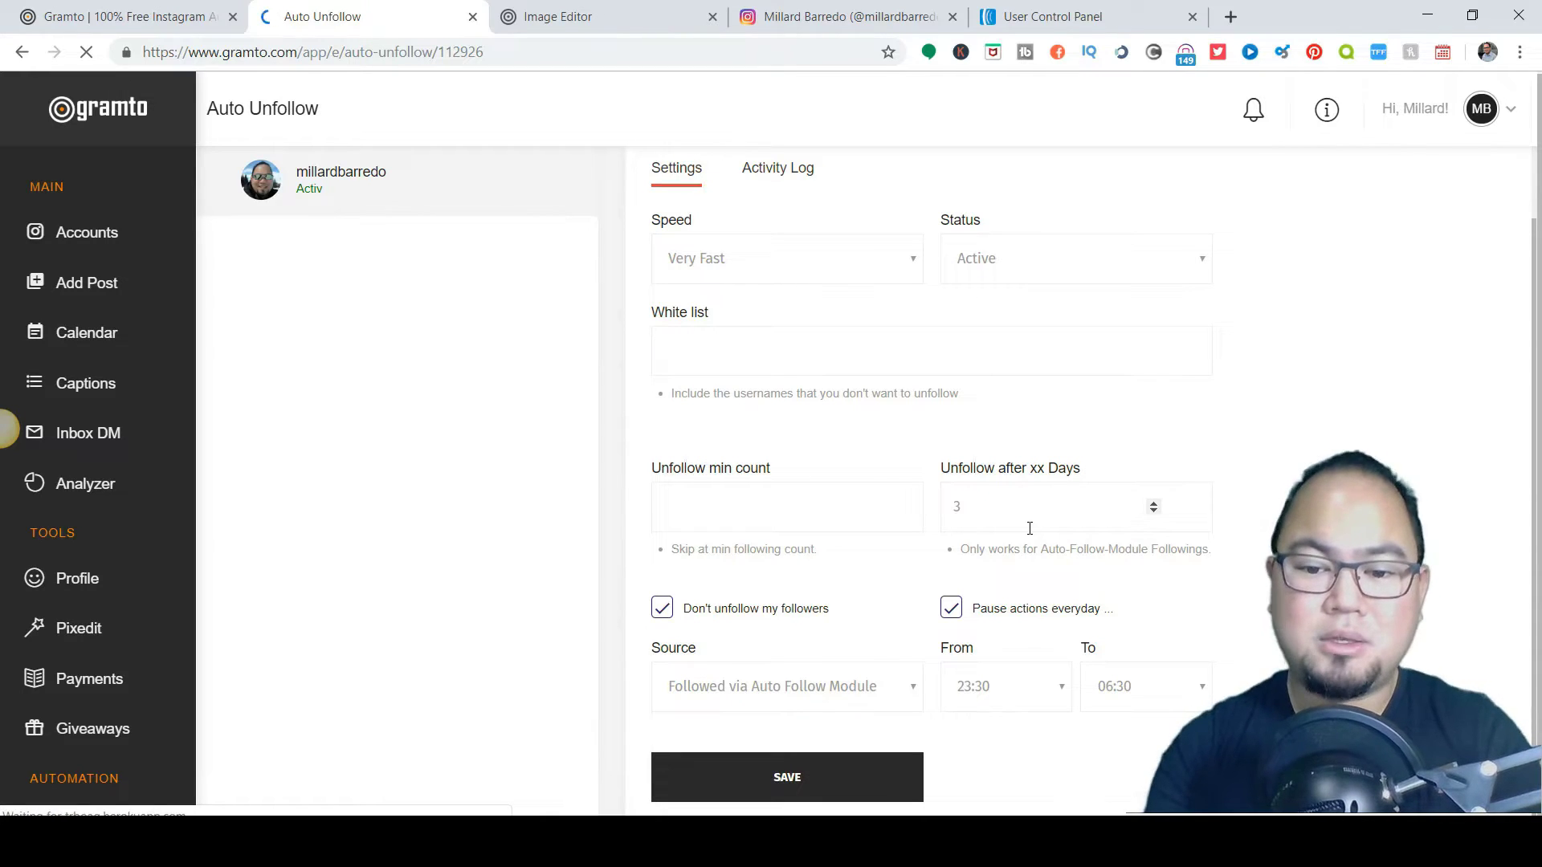
pyautogui.scroll(2, 1029, 528)
pyautogui.scroll(-3, 122, 558)
# Review millardbarredo's Auto DM settings for new followers, then move to the Auto Comment automation.
pyautogui.click(99, 663)
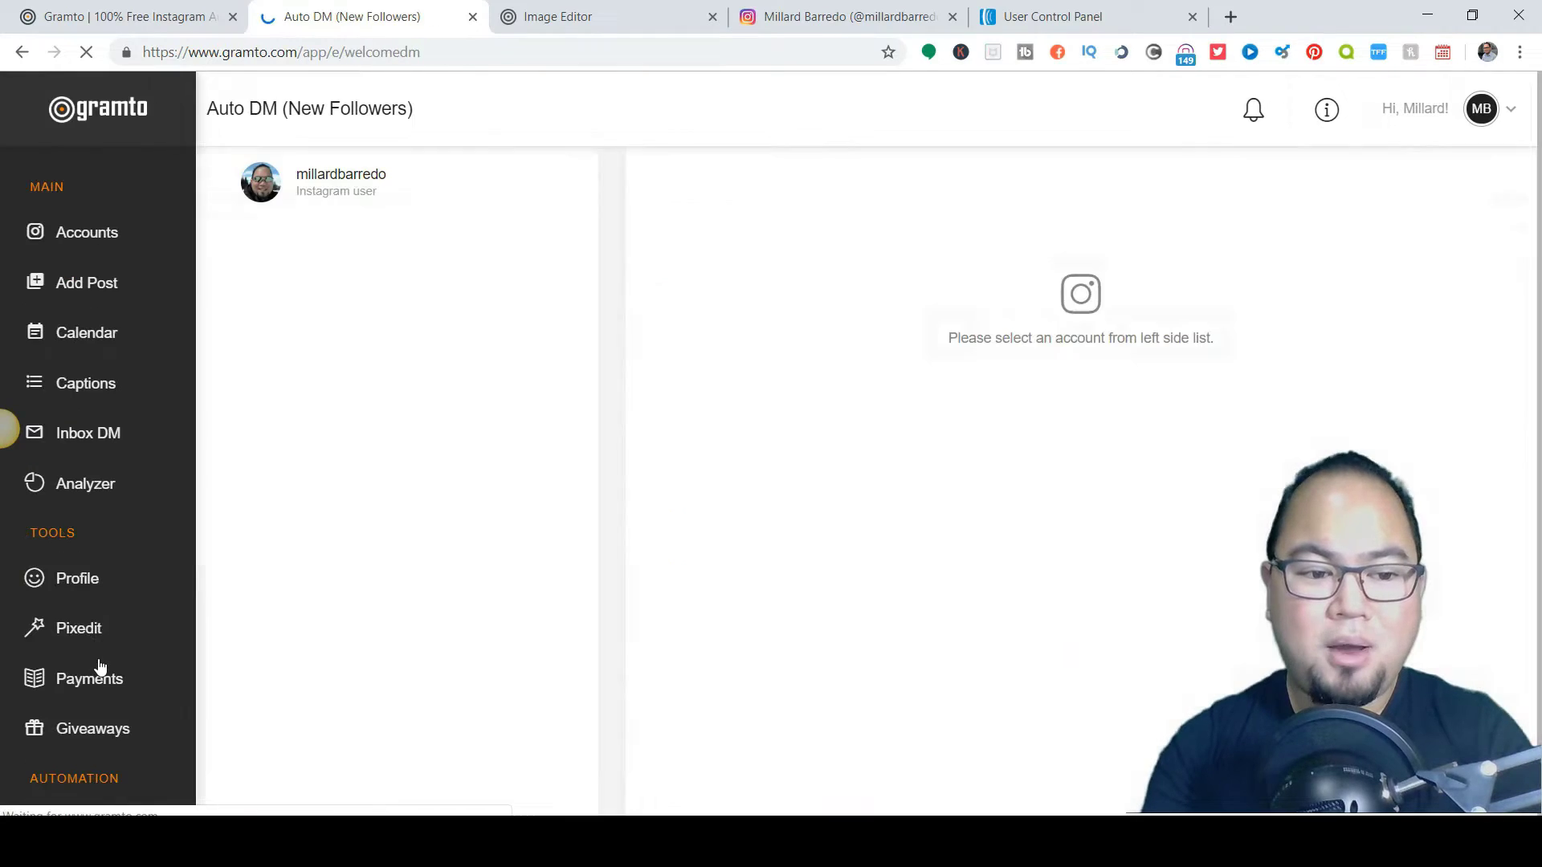
pyautogui.scroll(-2, 76, 615)
pyautogui.scroll(-1, 75, 628)
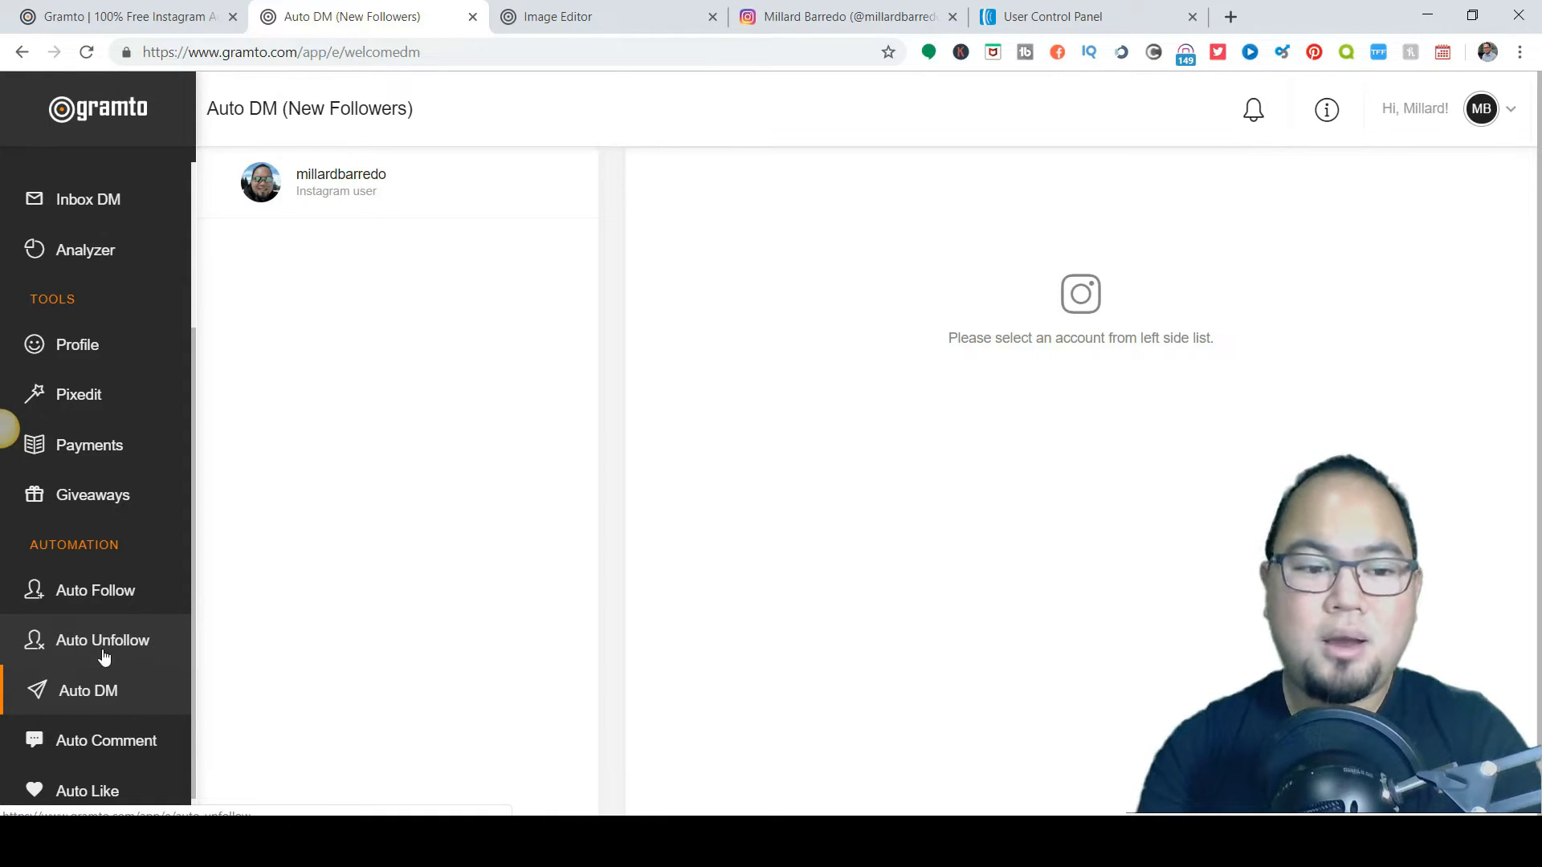
pyautogui.click(90, 691)
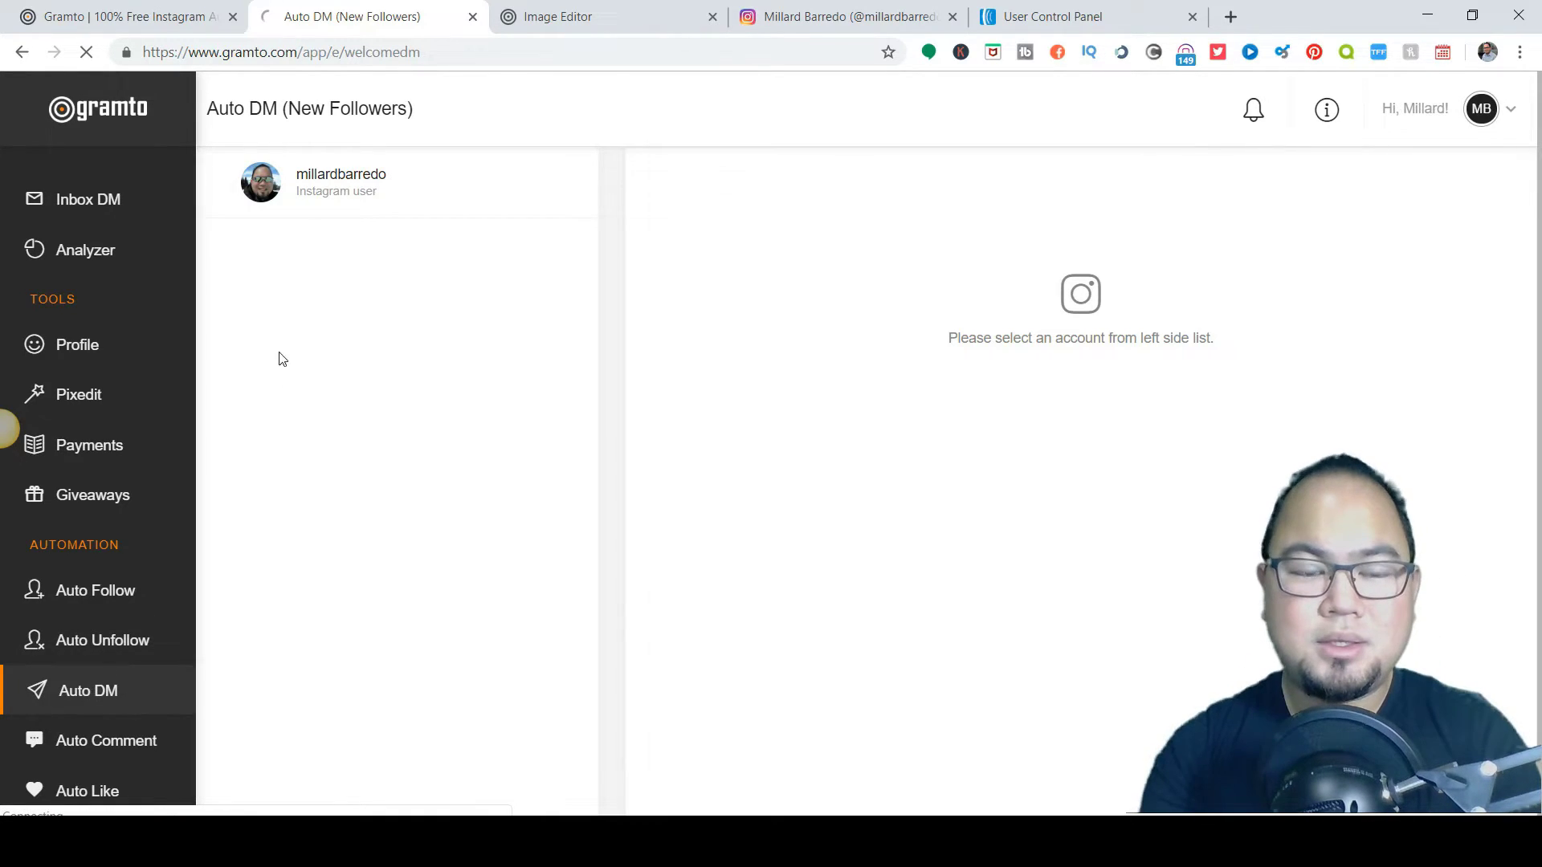
pyautogui.click(368, 213)
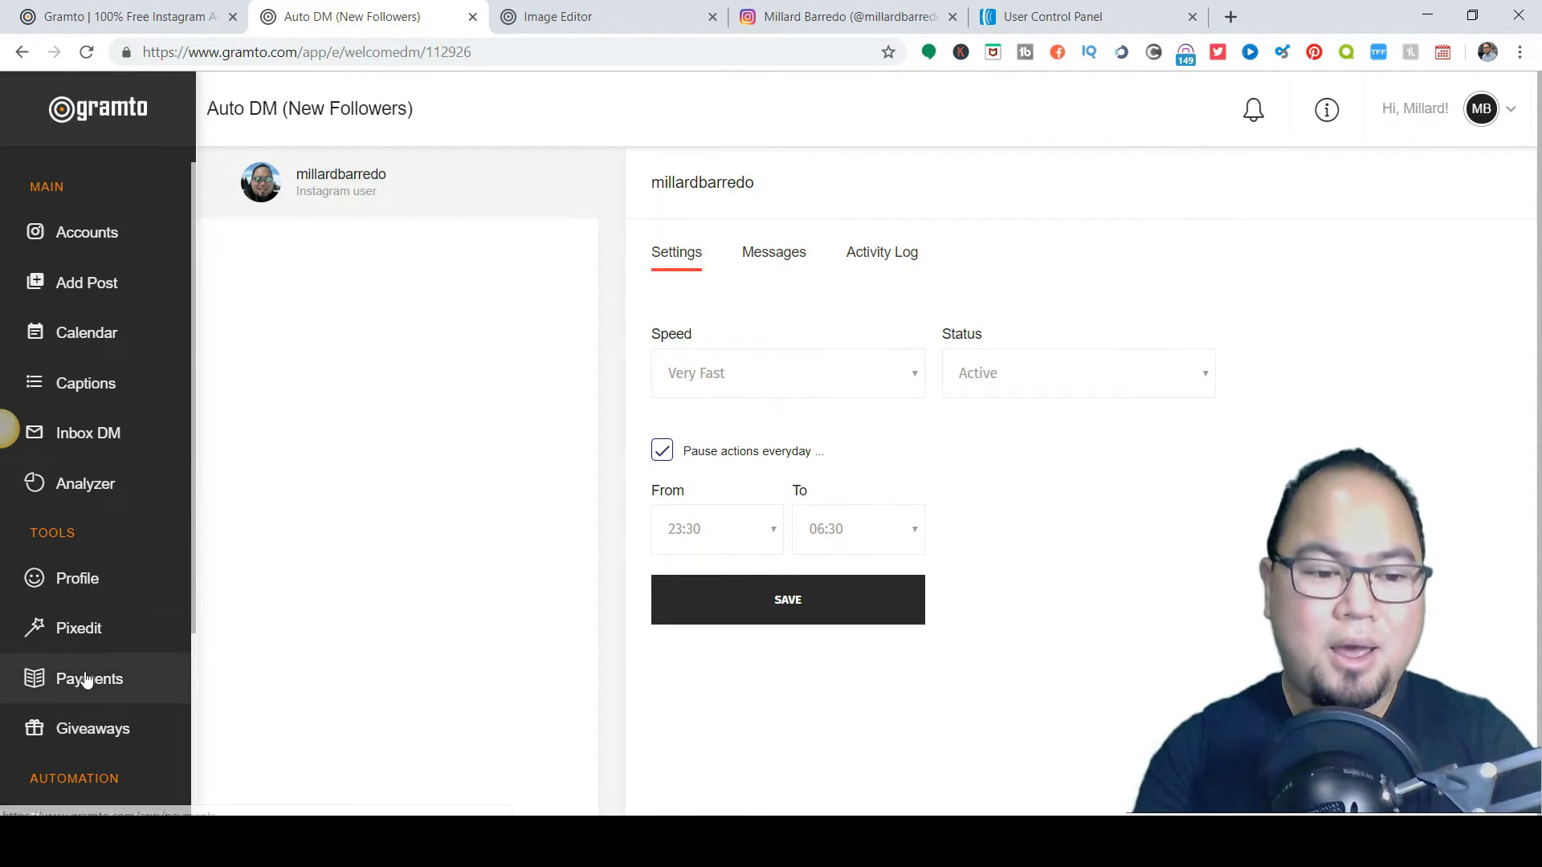
pyautogui.scroll(-2, 84, 681)
pyautogui.click(100, 732)
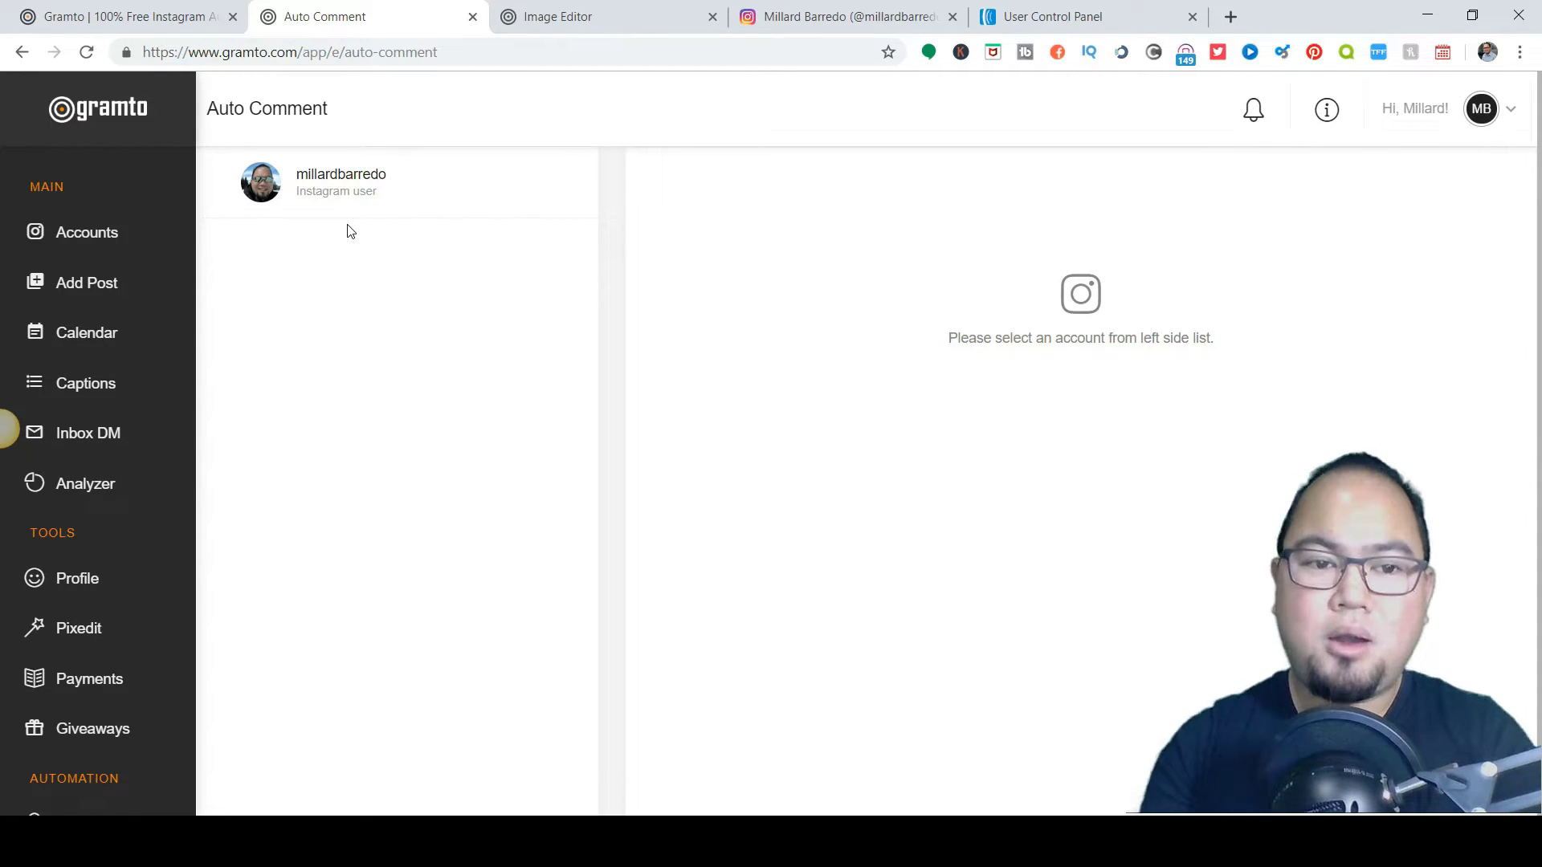
pyautogui.click(369, 182)
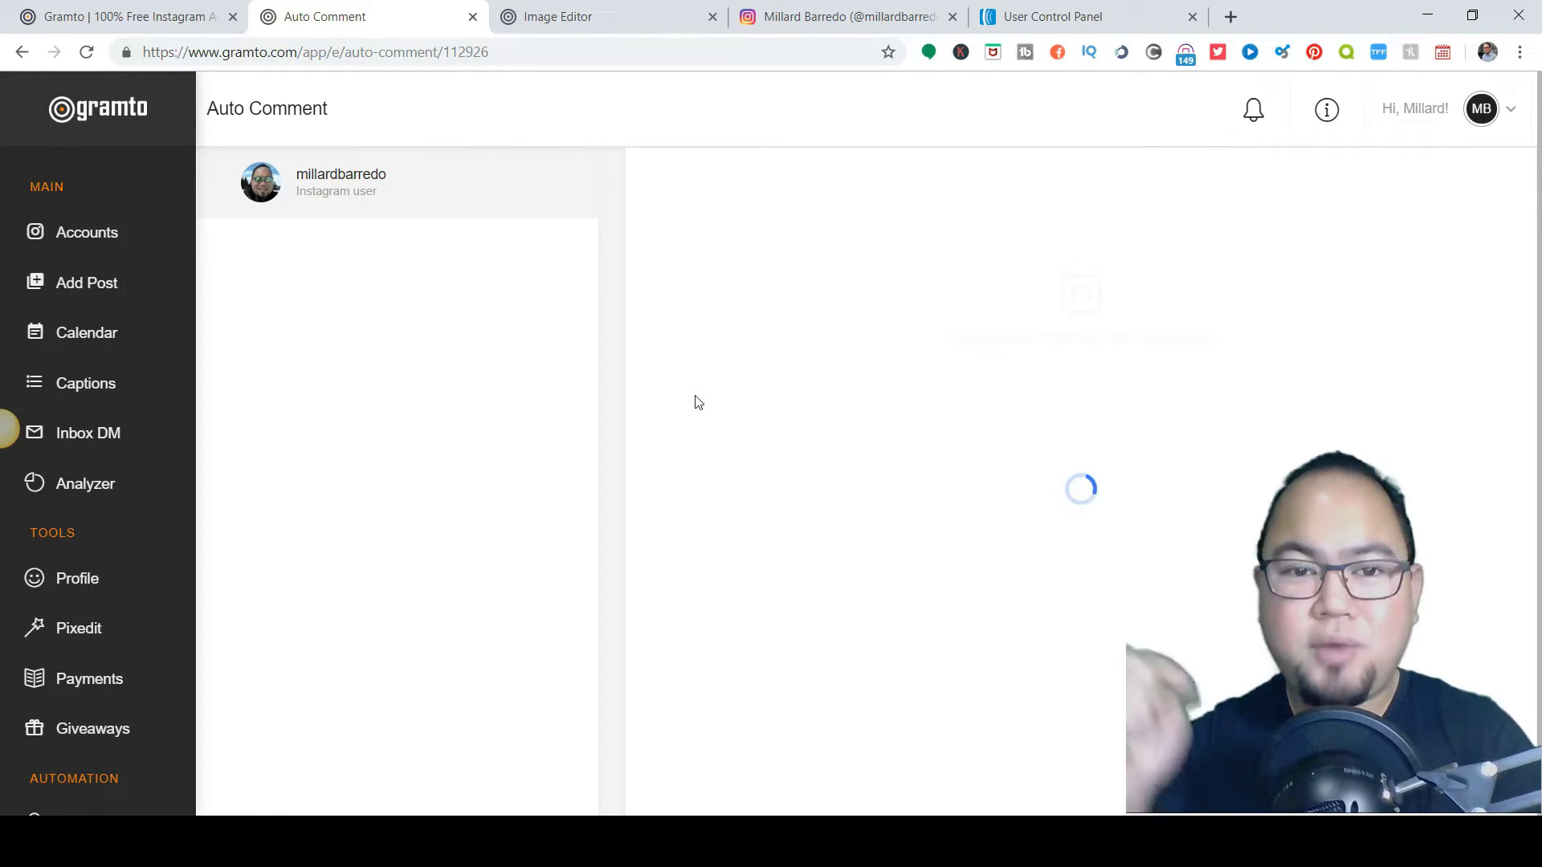
pyautogui.scroll(-1, 694, 402)
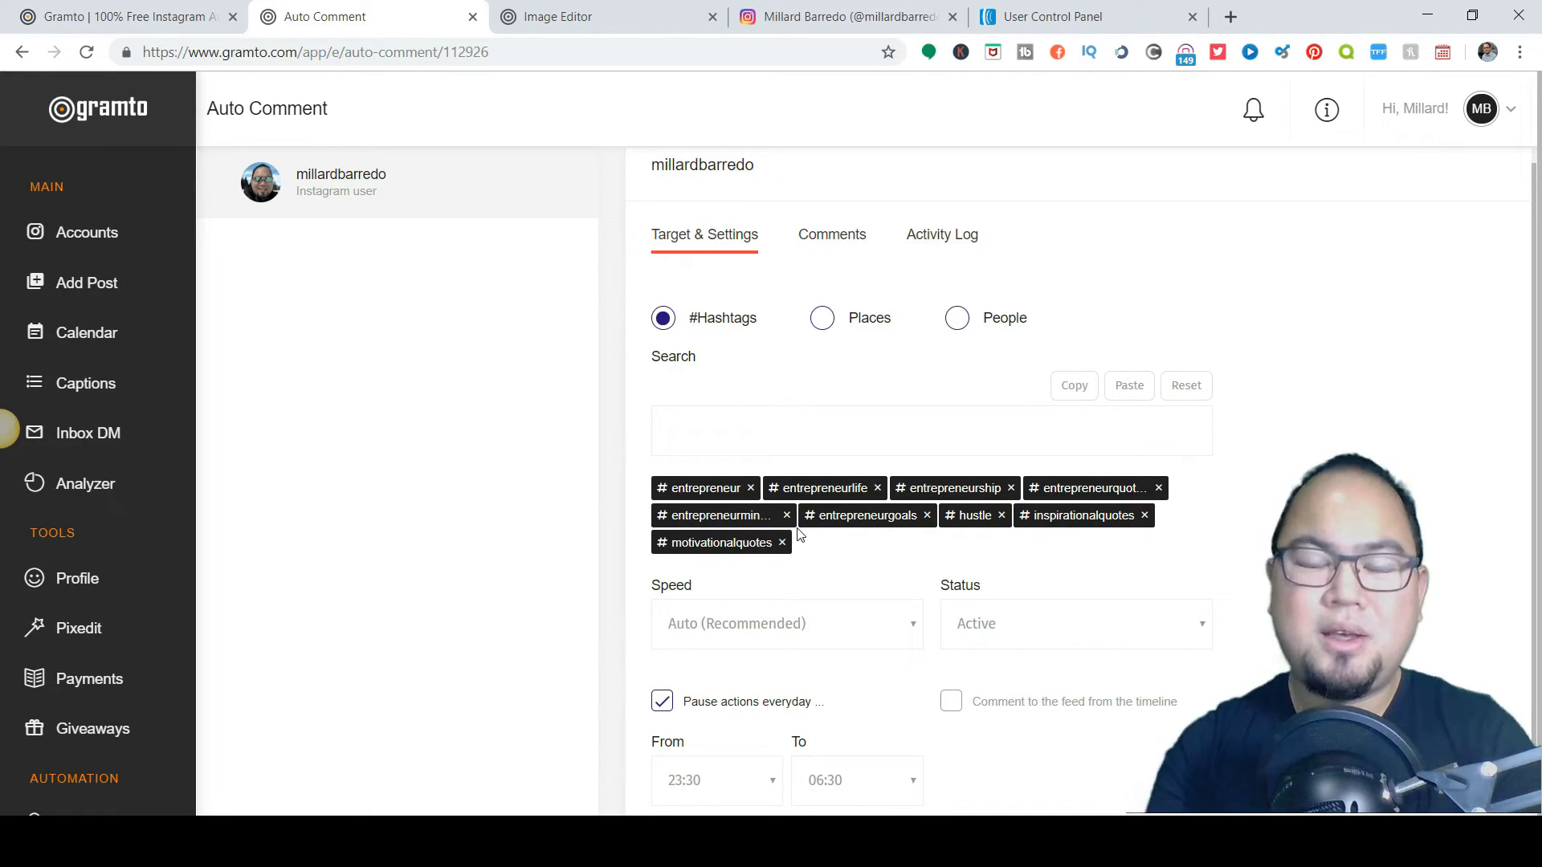
pyautogui.scroll(-1, 553, 463)
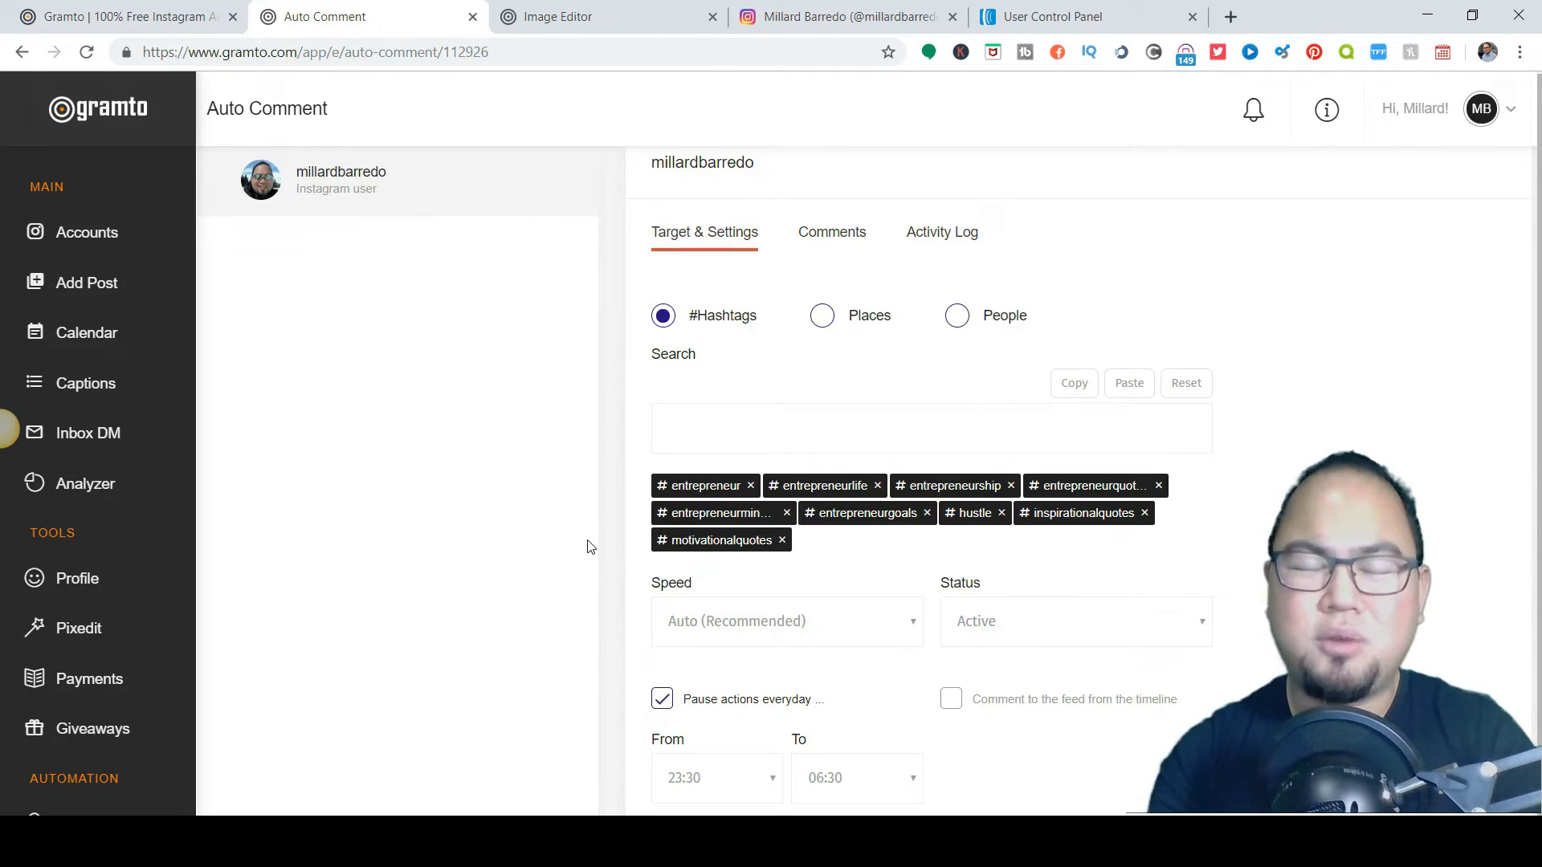
pyautogui.scroll(-2, 97, 626)
pyautogui.click(105, 767)
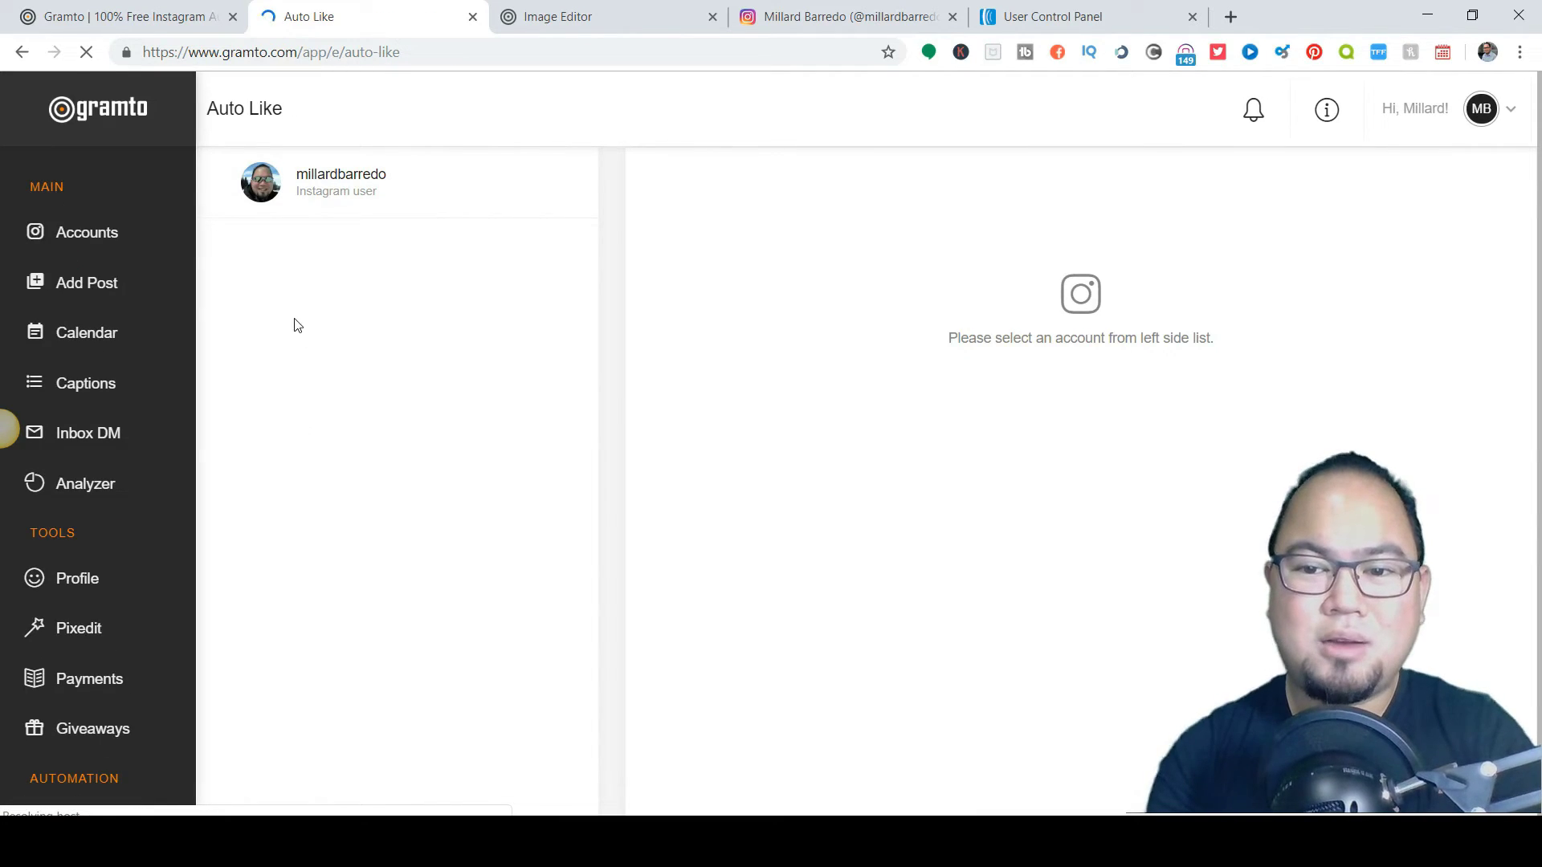
pyautogui.click(341, 178)
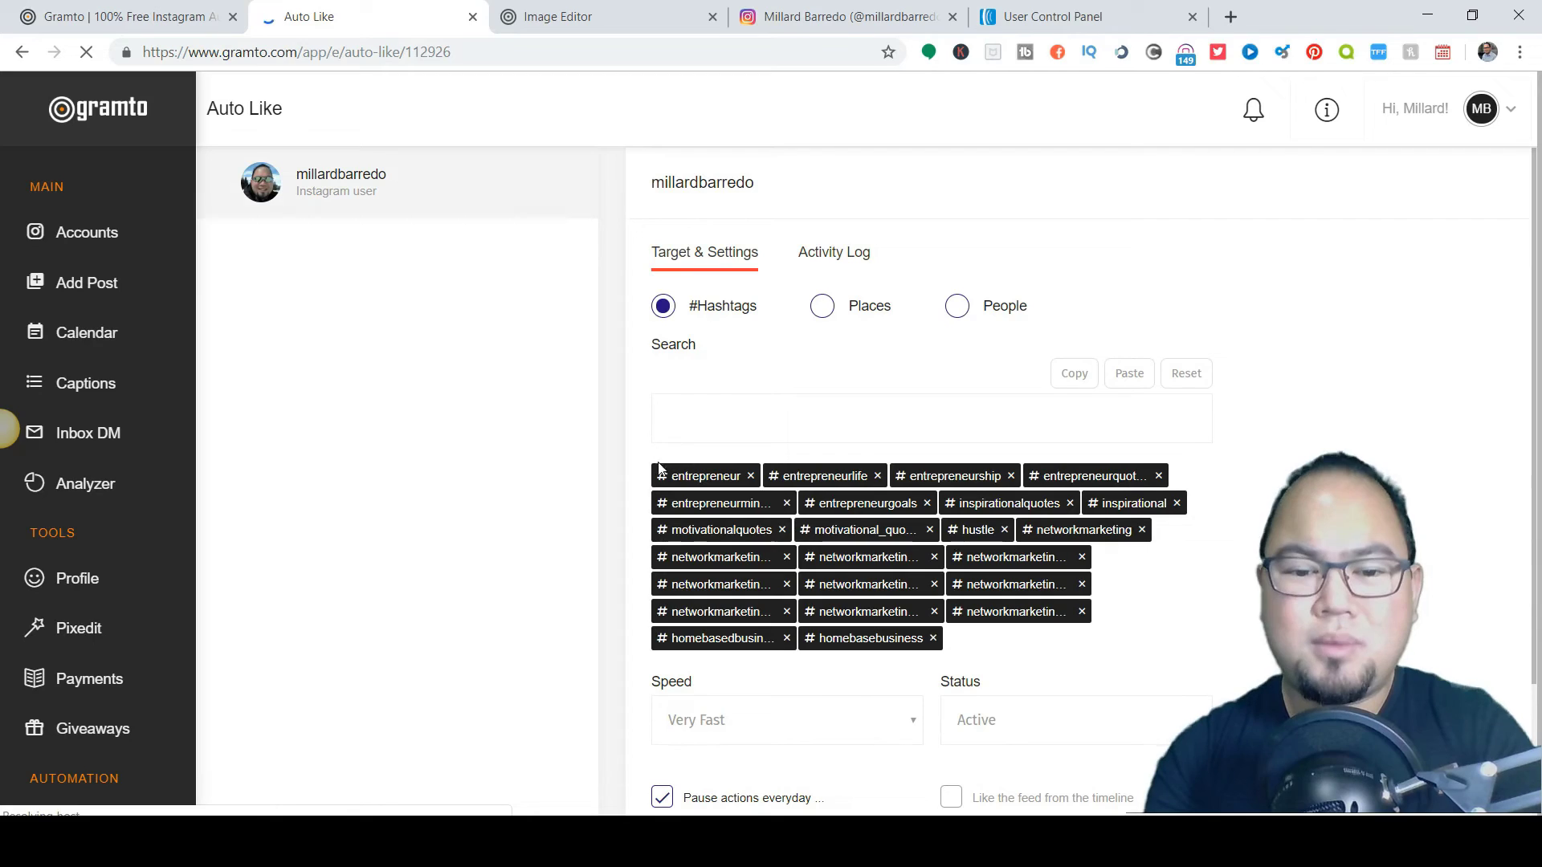
pyautogui.scroll(-2, 53, 627)
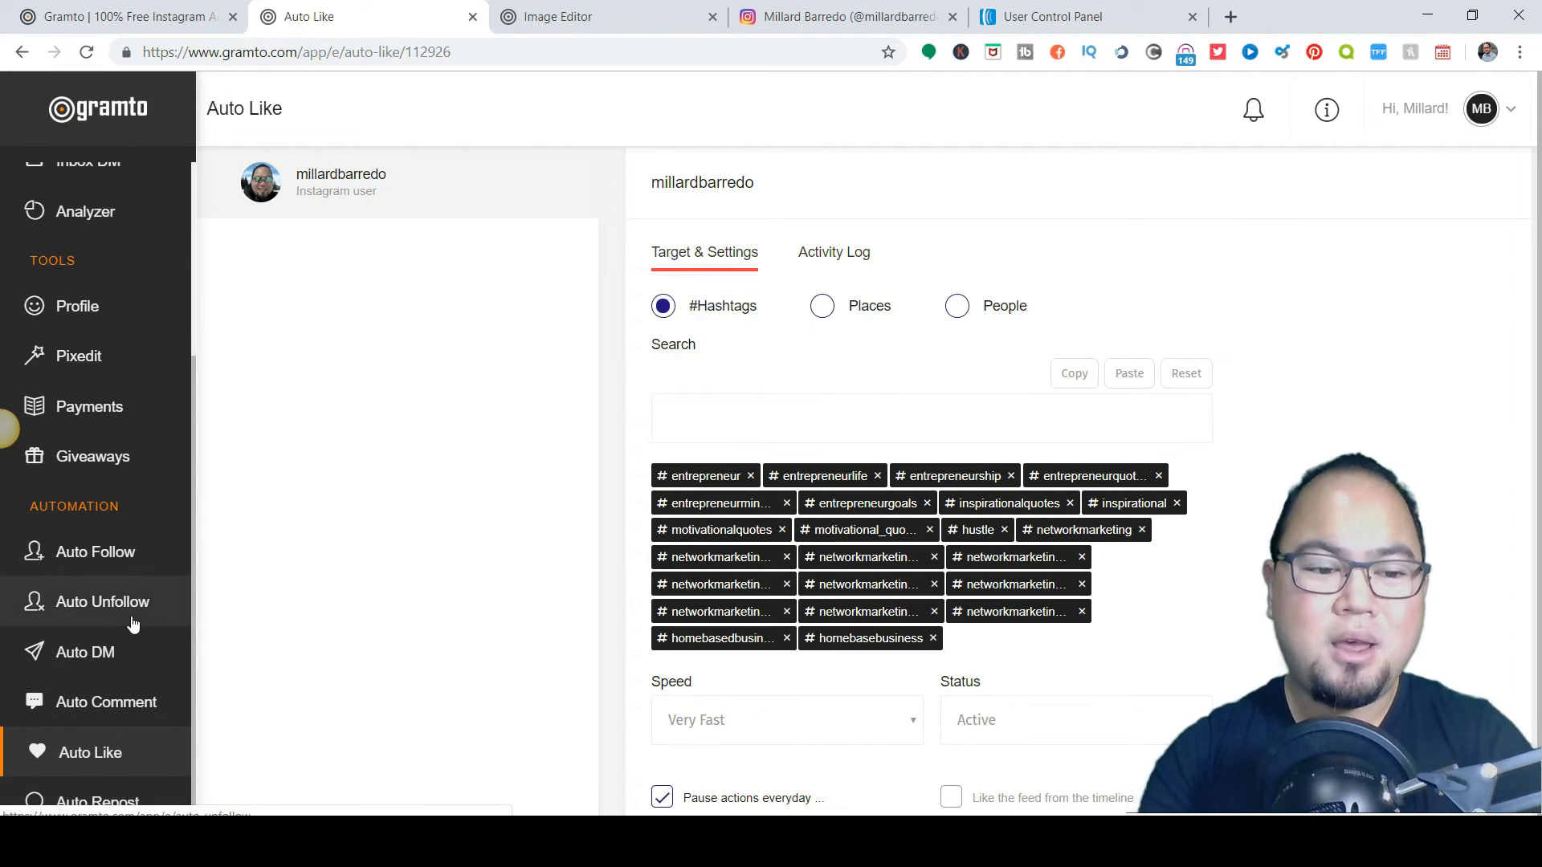
pyautogui.scroll(2, 133, 623)
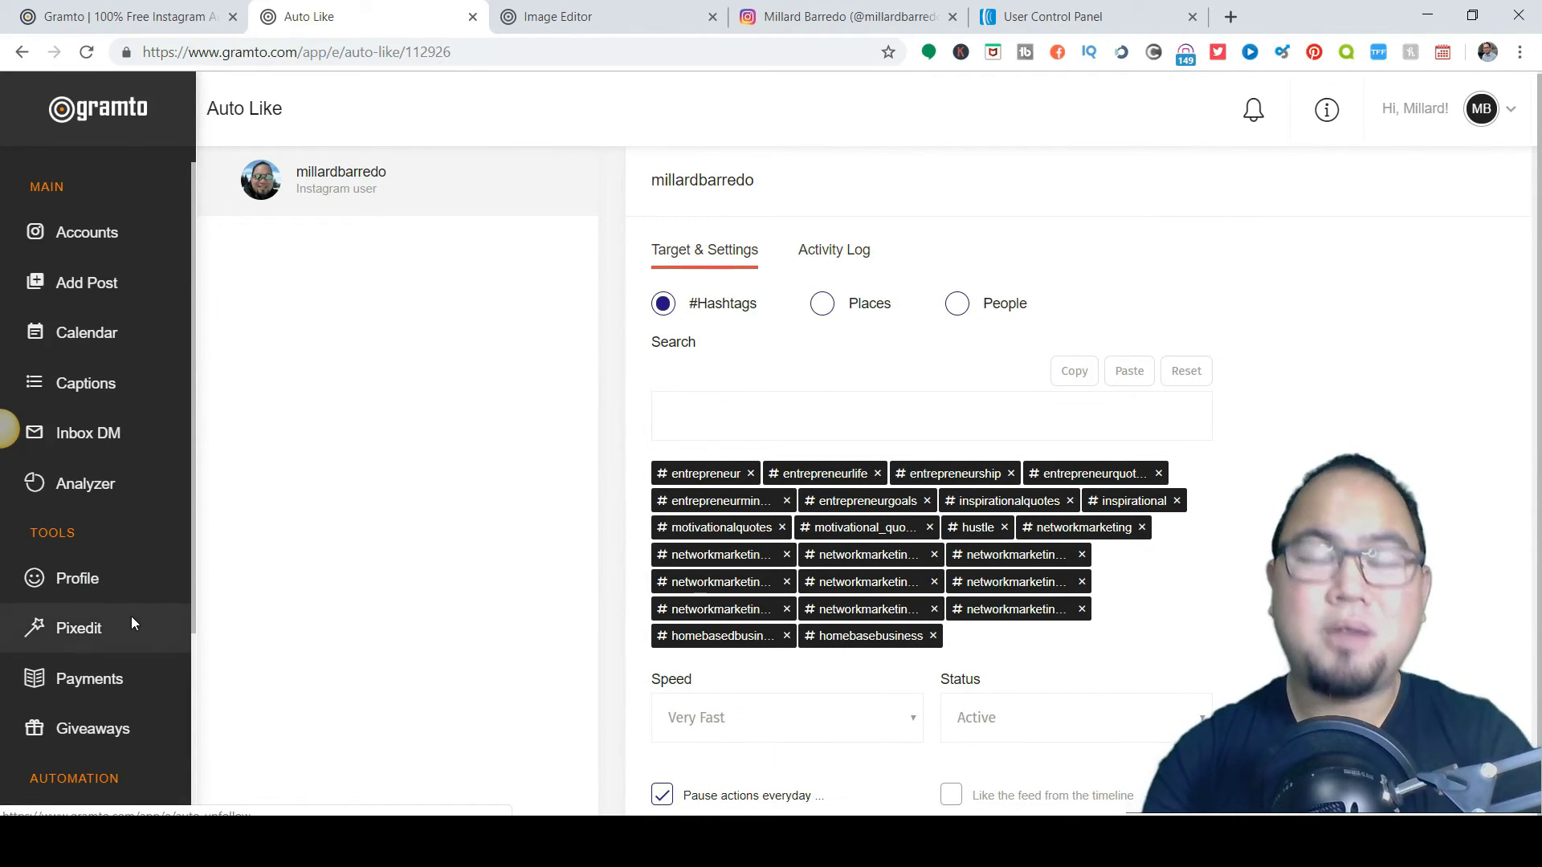
pyautogui.scroll(-2, 131, 616)
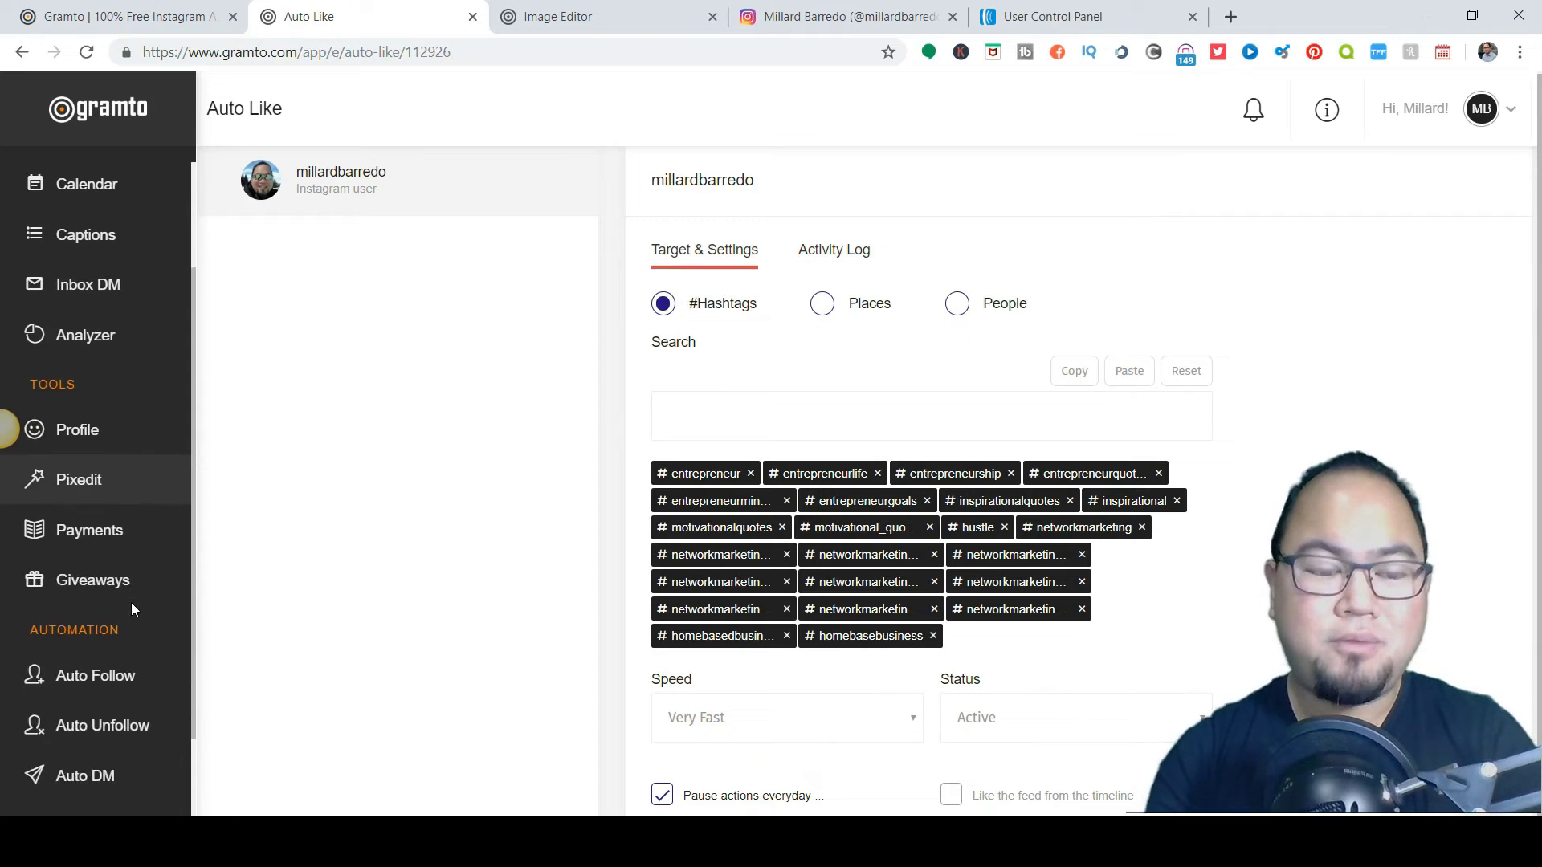
pyautogui.scroll(2, 132, 592)
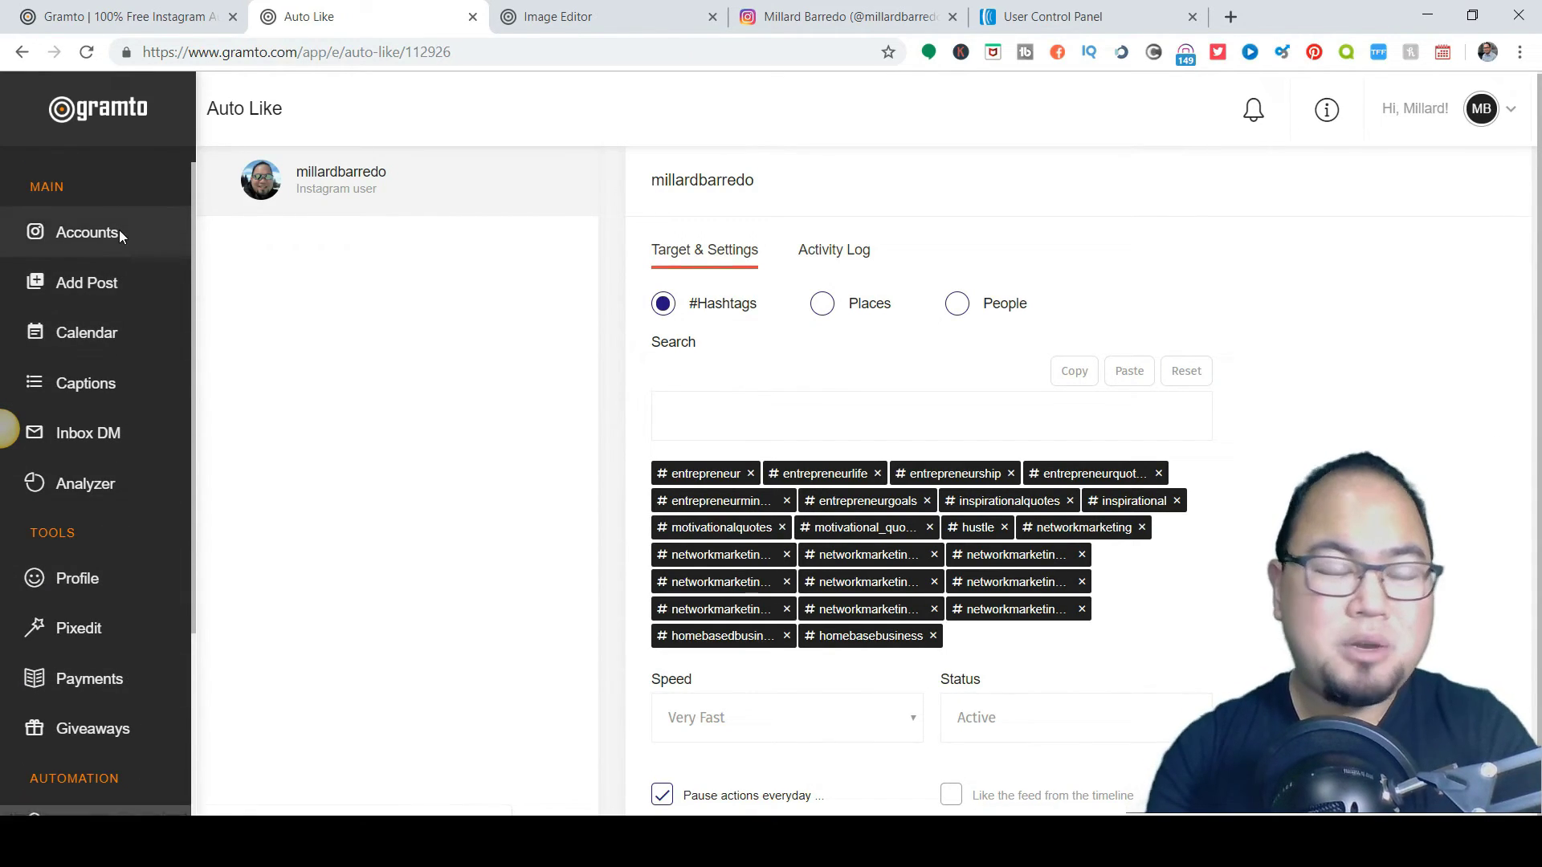
pyautogui.click(120, 230)
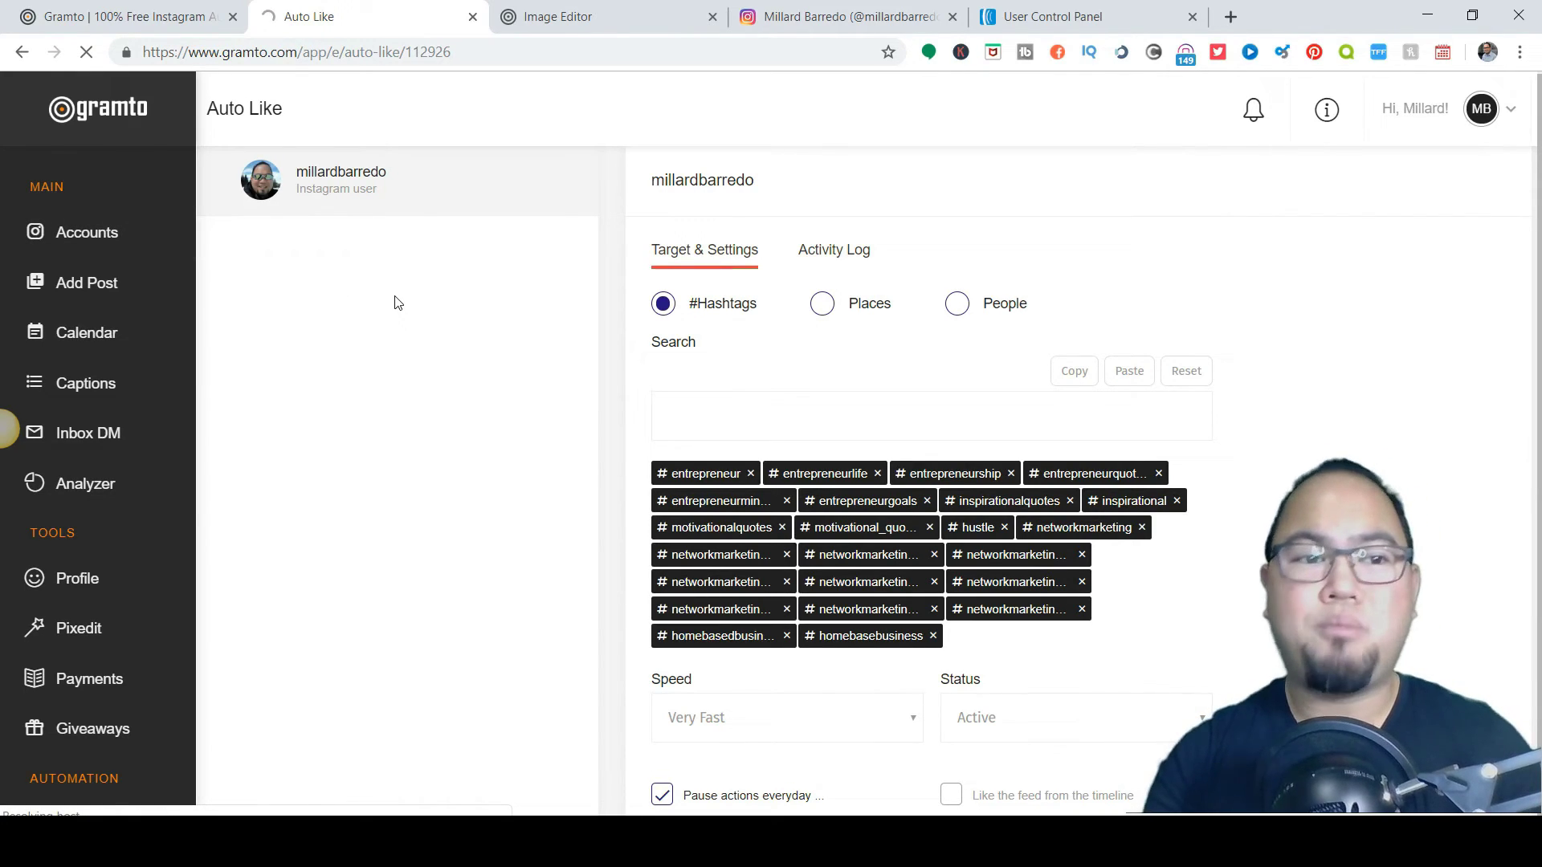
# Review the pricing plans from $0 to $20 per month on gramto.com.
pyautogui.hotkey('ctrl', 'shift', 'Tab')
pyautogui.scroll(-2, 706, 378)
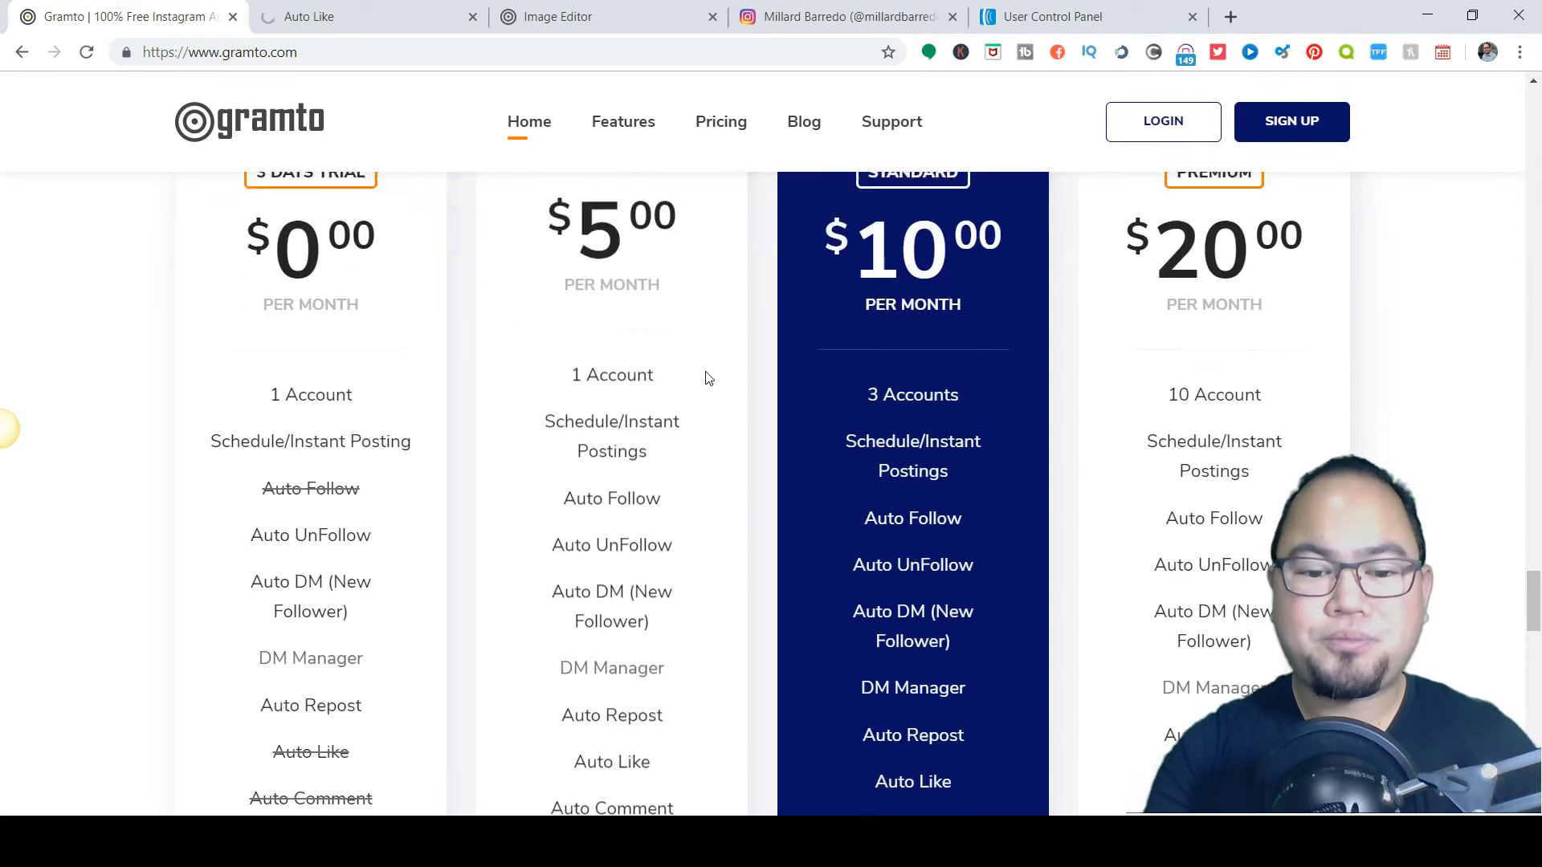
pyautogui.scroll(-2, 707, 377)
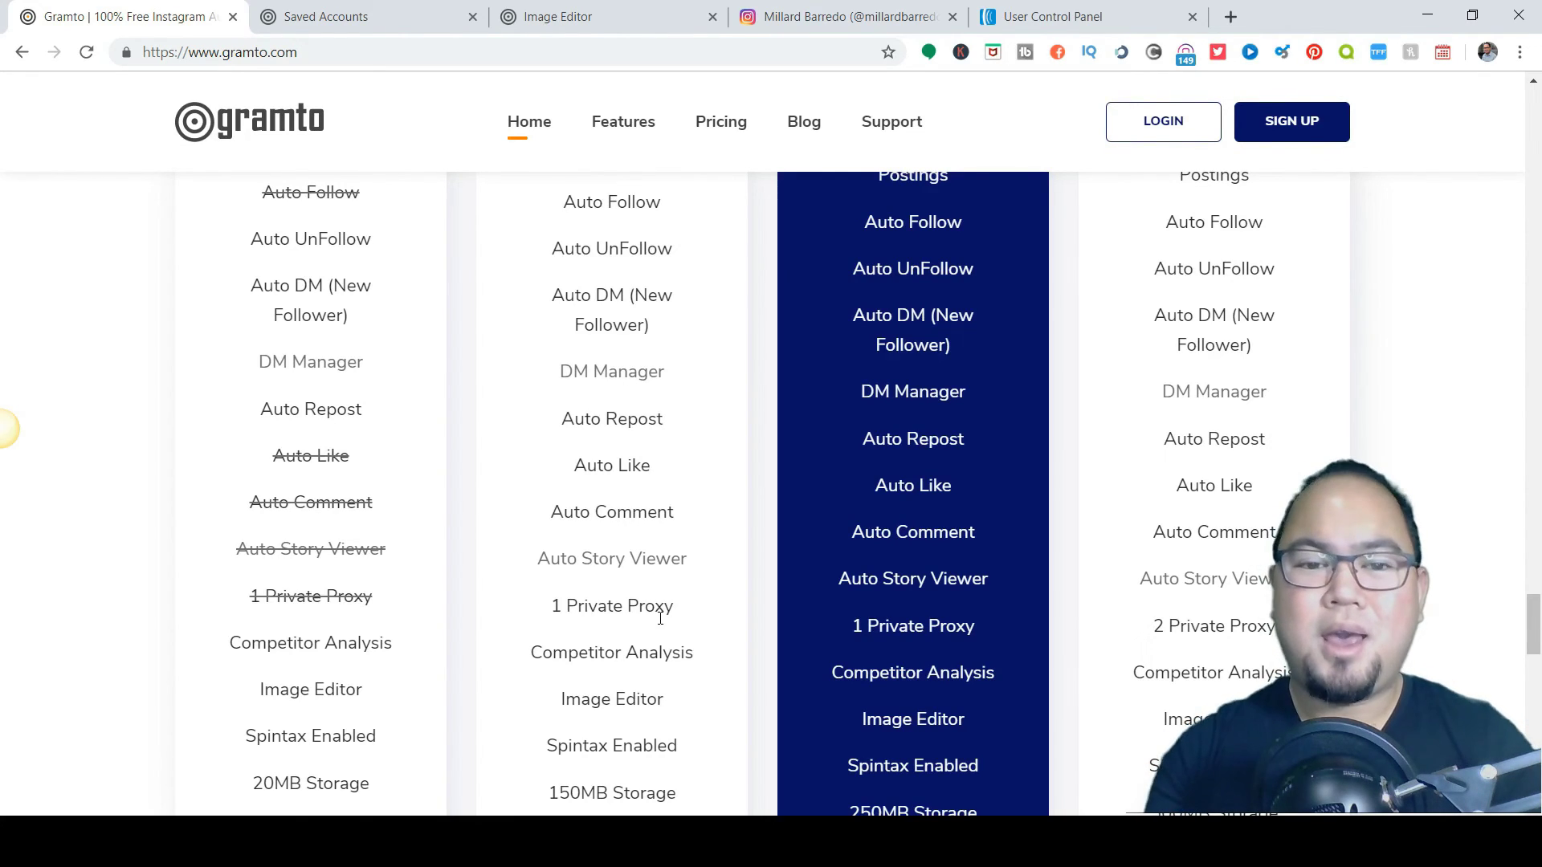
pyautogui.scroll(-3, 664, 601)
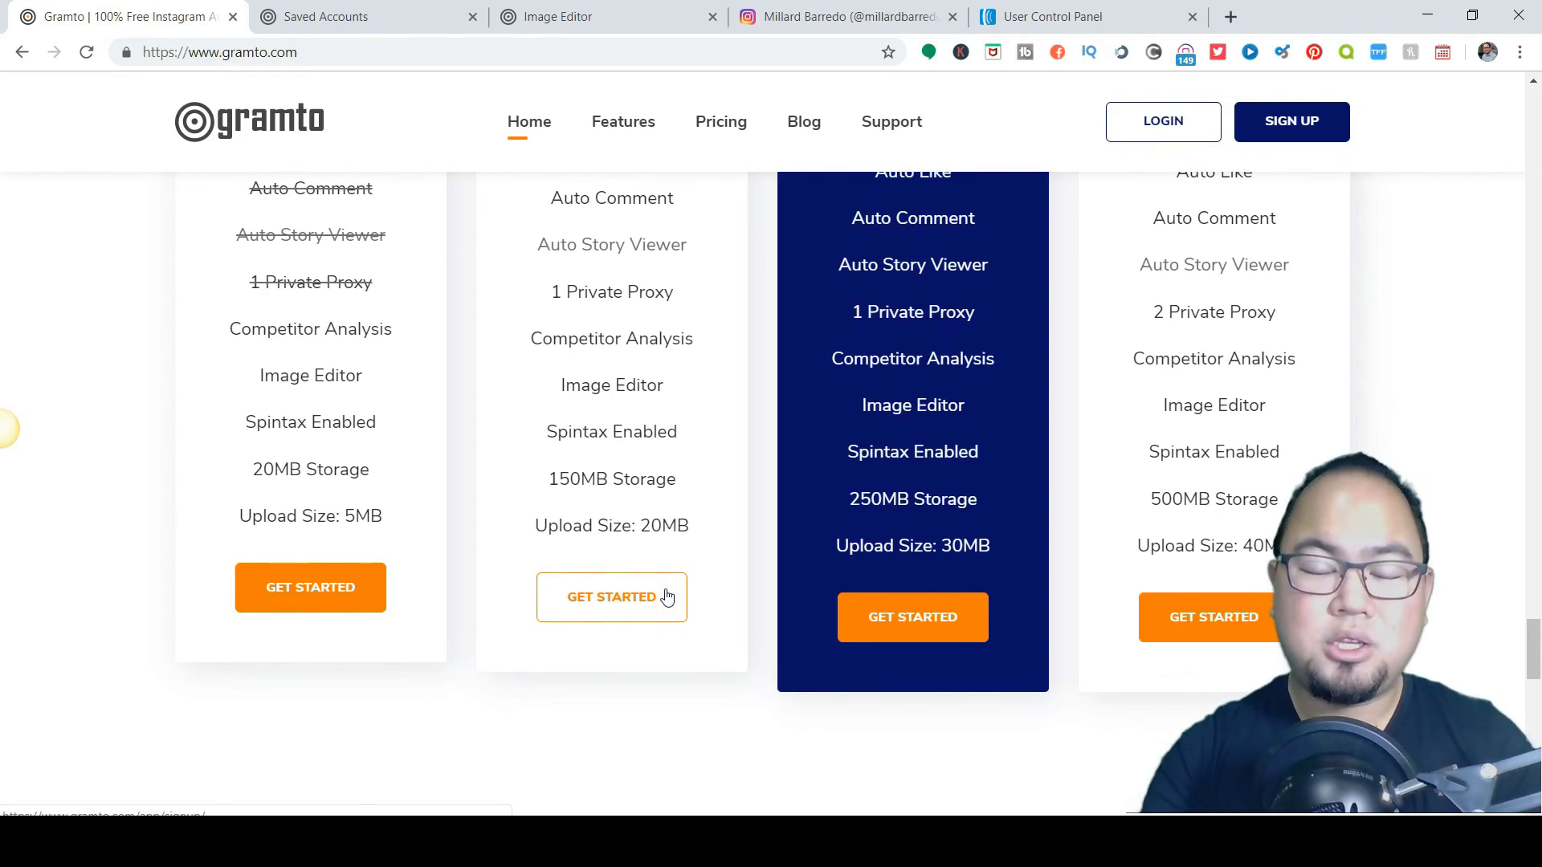
pyautogui.scroll(-3, 669, 488)
pyautogui.scroll(5, 669, 489)
pyautogui.scroll(5, 668, 488)
pyautogui.scroll(5, 669, 487)
pyautogui.scroll(5, 668, 488)
pyautogui.scroll(10, 668, 489)
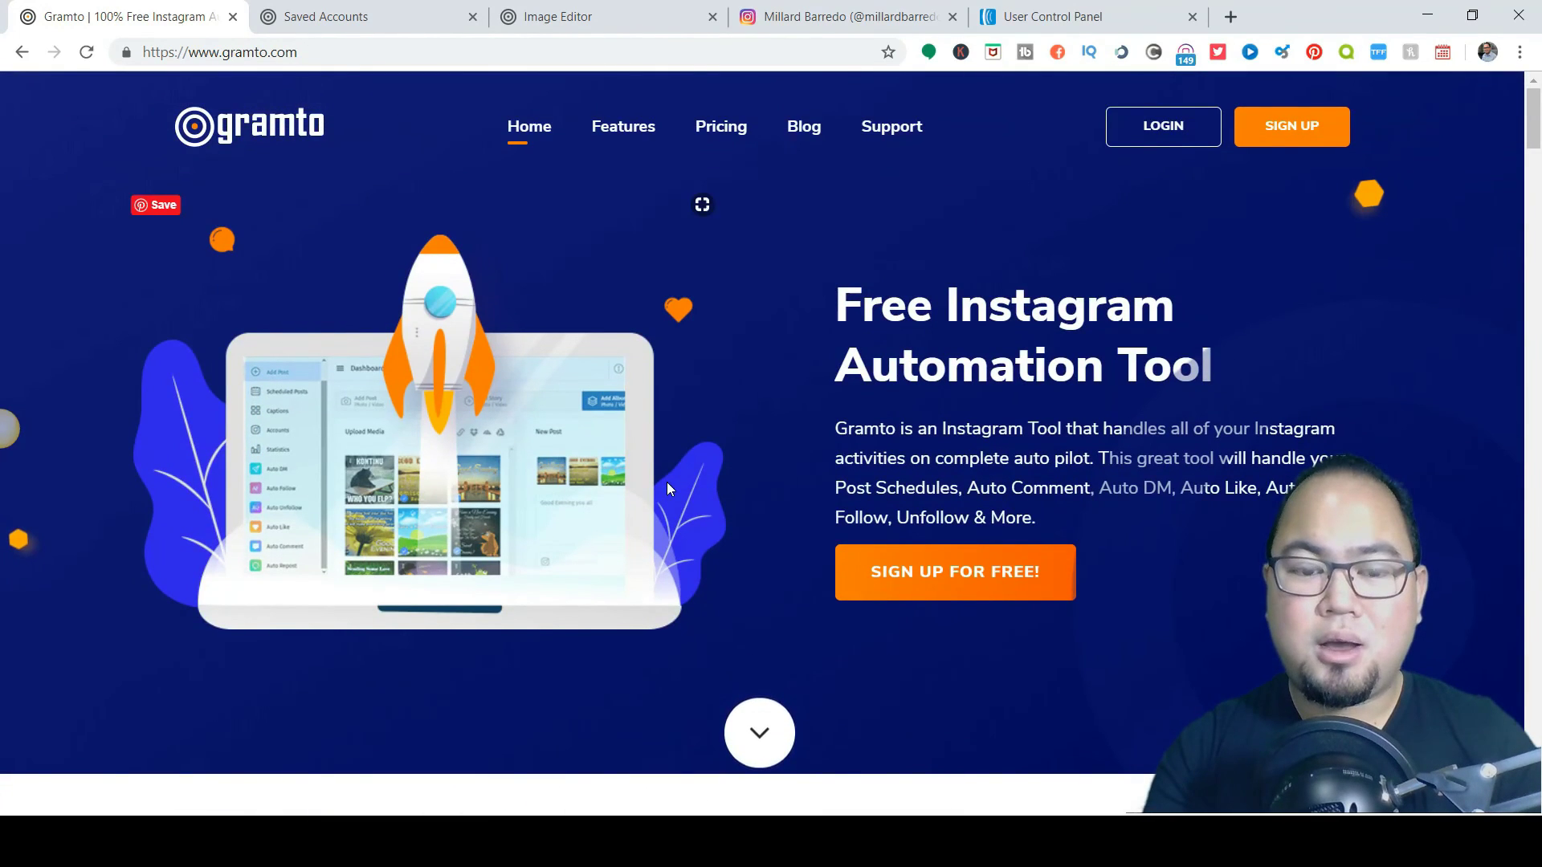